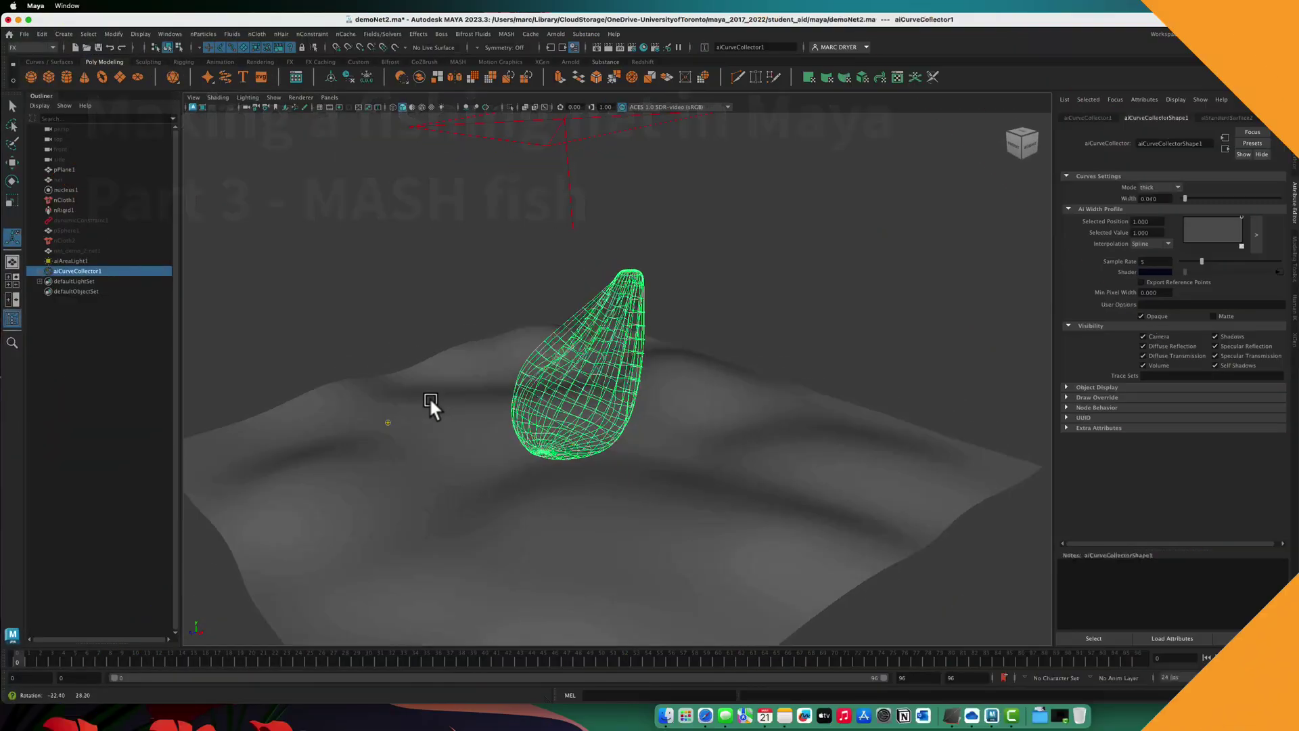
- Show the hidden net_demo_2:net1 mesh and hide aiCurveCollector1
mouse_move(429, 396)
left_mouse_down("alt")
mouse_move(384, 391)
mouse_move(404, 392)
left_mouse_up("alt")
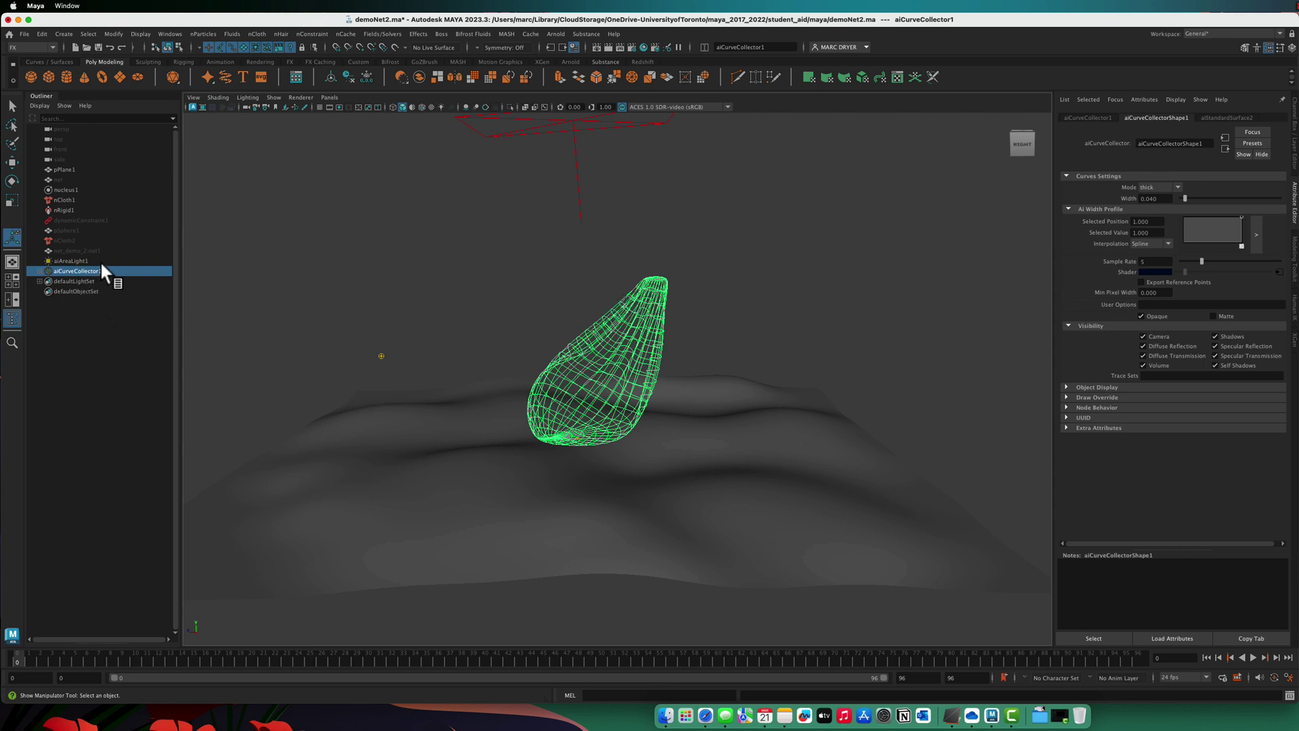
left_click(82, 250)
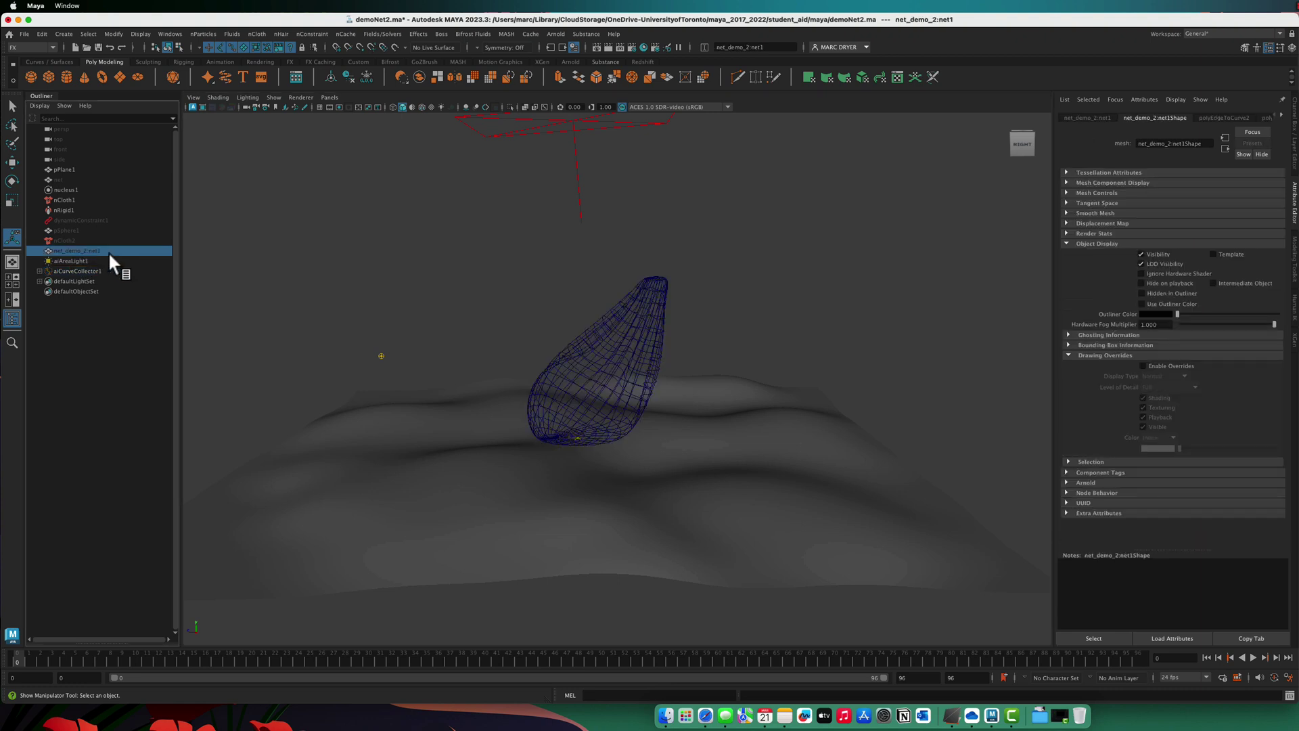
key("shift+h")
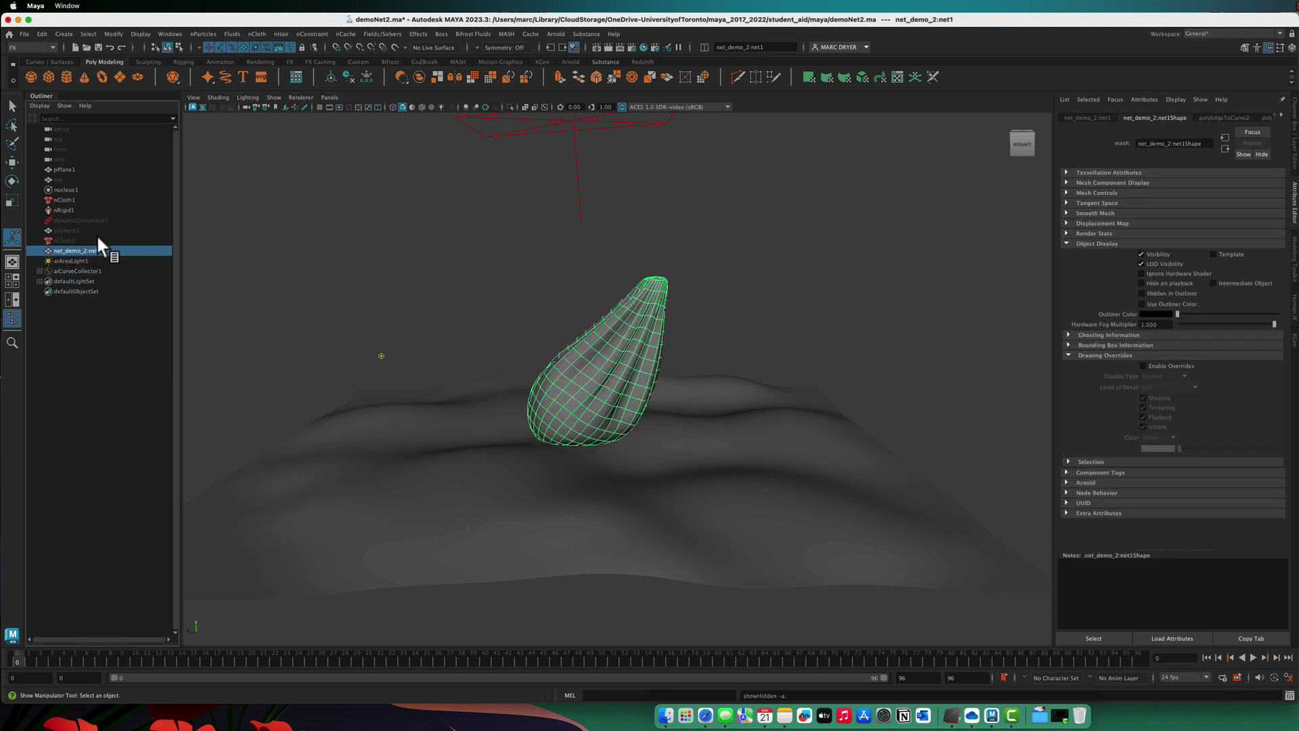
left_click(72, 272)
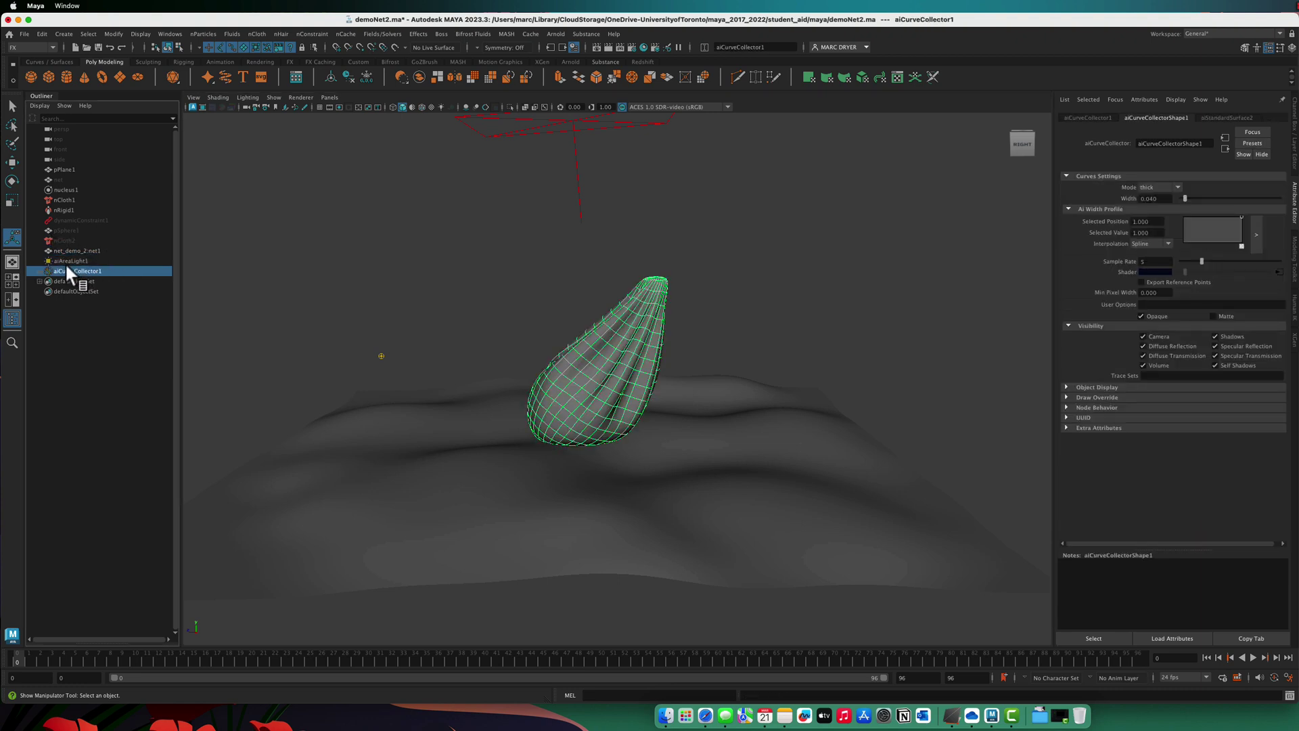
key("h")
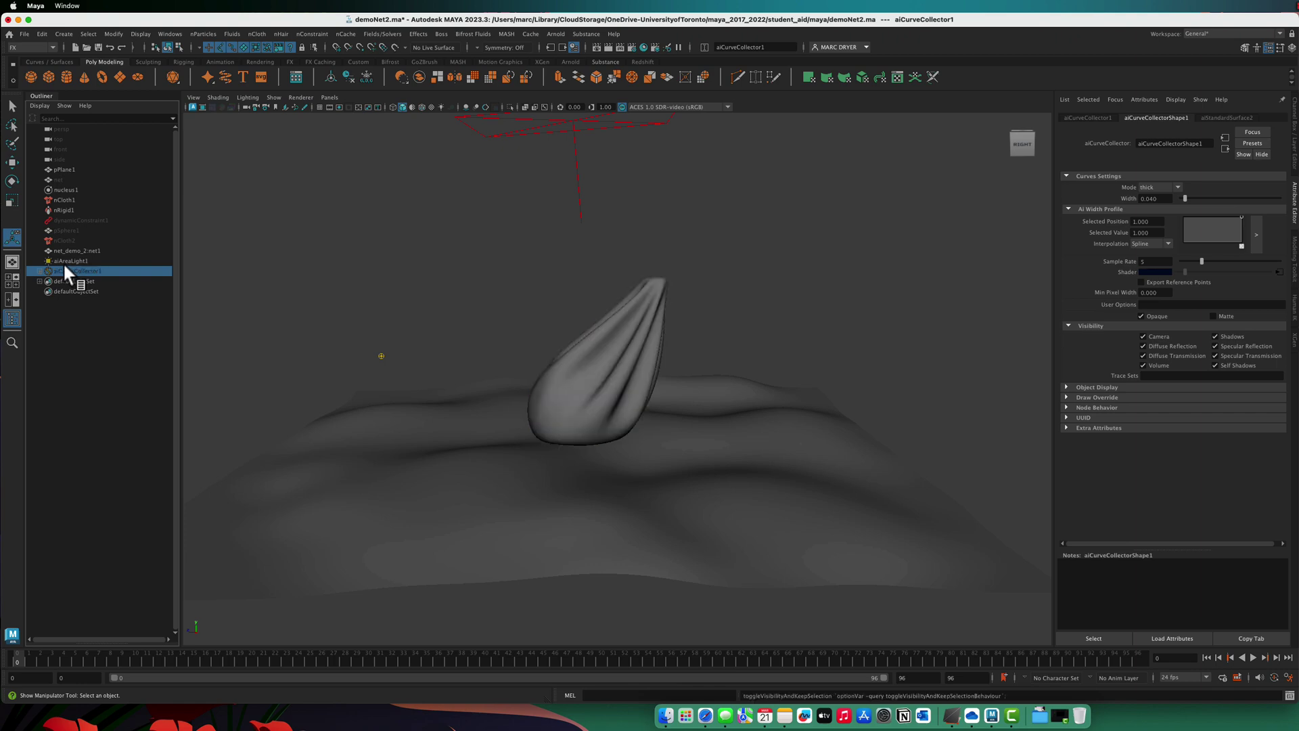
- Create a polygon sphere with a radius of 0.15 and display the scene in wireframe
left_click(593, 394)
mouse_move(656, 328)
left_mouse_down("alt")
mouse_move(720, 318)
mouse_move(603, 322)
mouse_move(650, 325)
left_mouse_up("alt")
right_click_drag(429, 365, 682, 341, "alt")
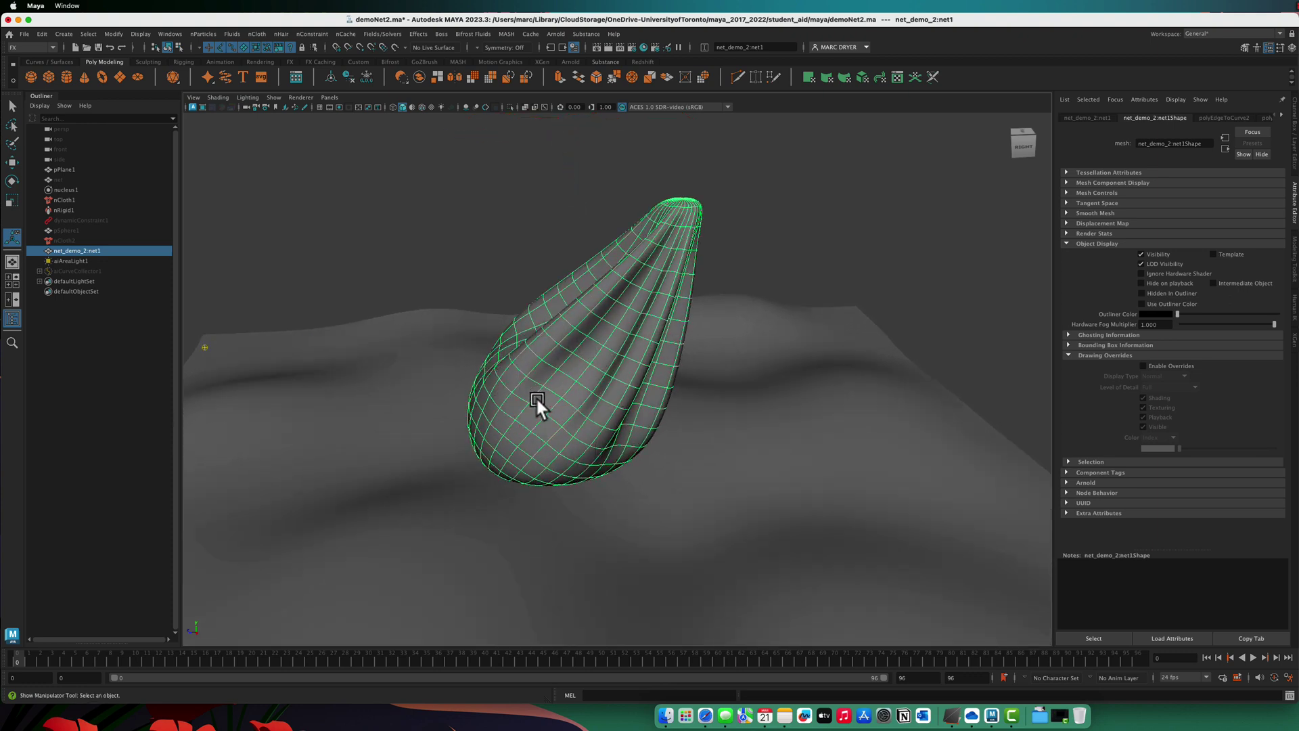
left_click(30, 76)
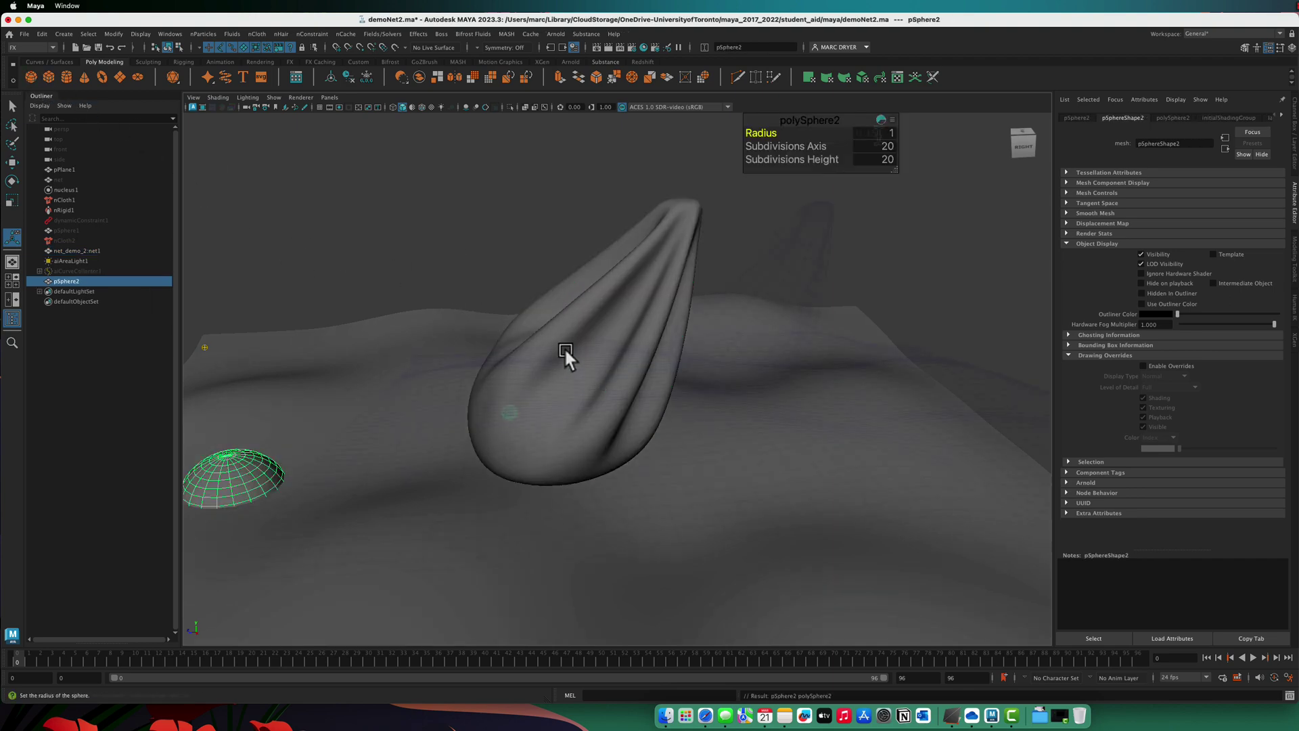
key("4")
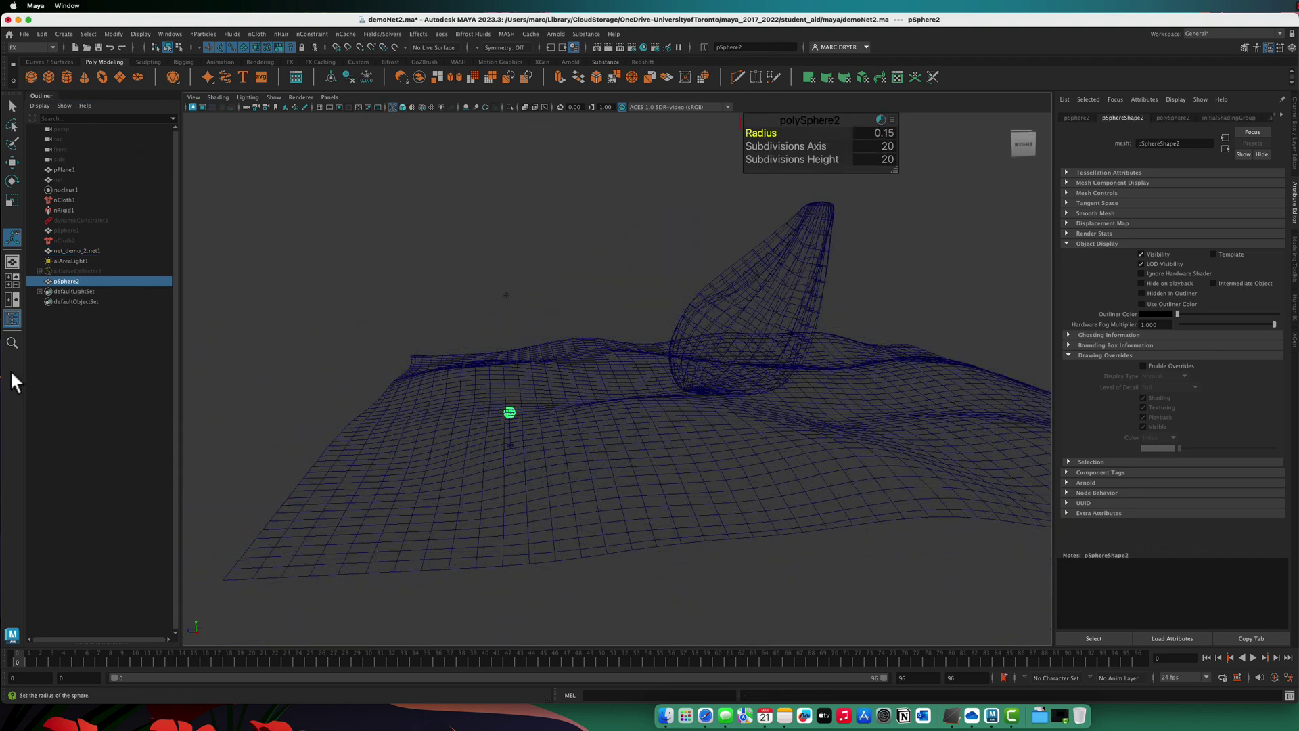
- Rename the new sphere fishBall
left_click_drag(64, 279, 68, 287)
double_click(67, 282)
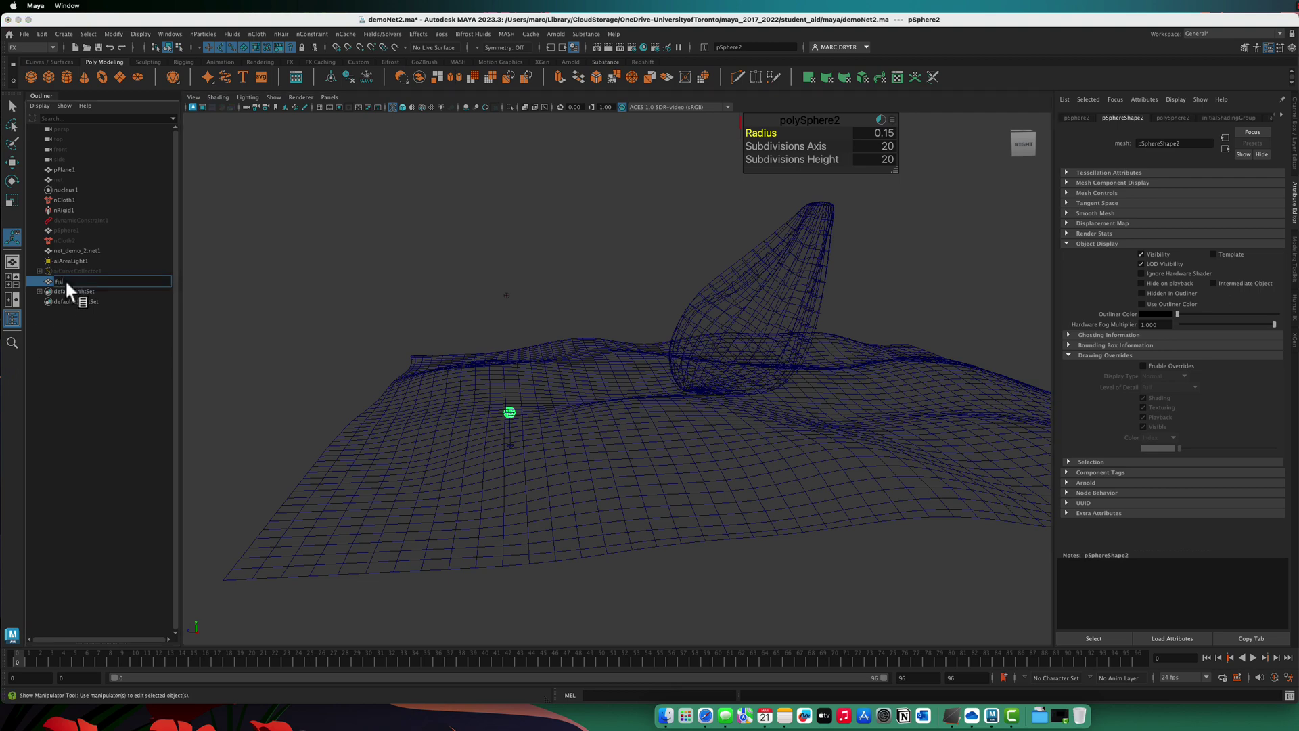
type("fishBall")
key("Return")
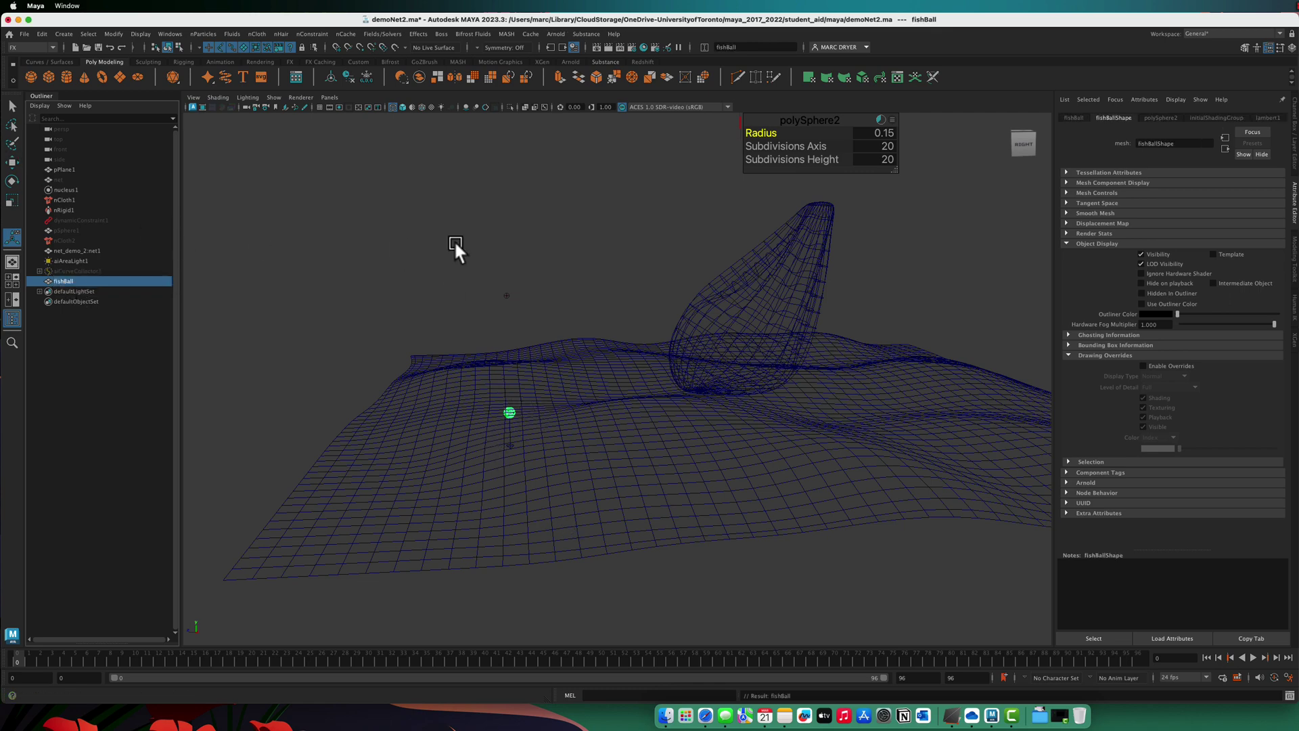
- Delete the construction history of fishBall and freeze its transformations
left_click(318, 107)
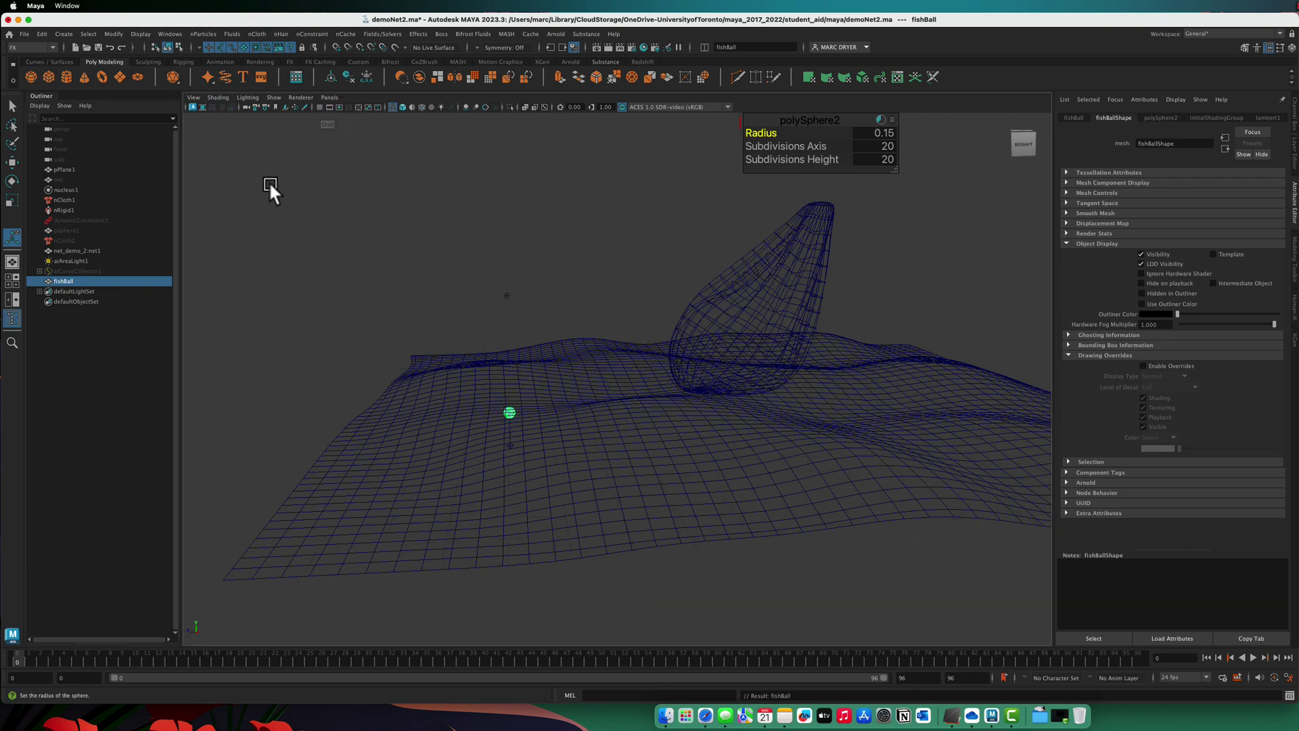
left_click(66, 280)
left_click_drag(67, 281, 116, 272)
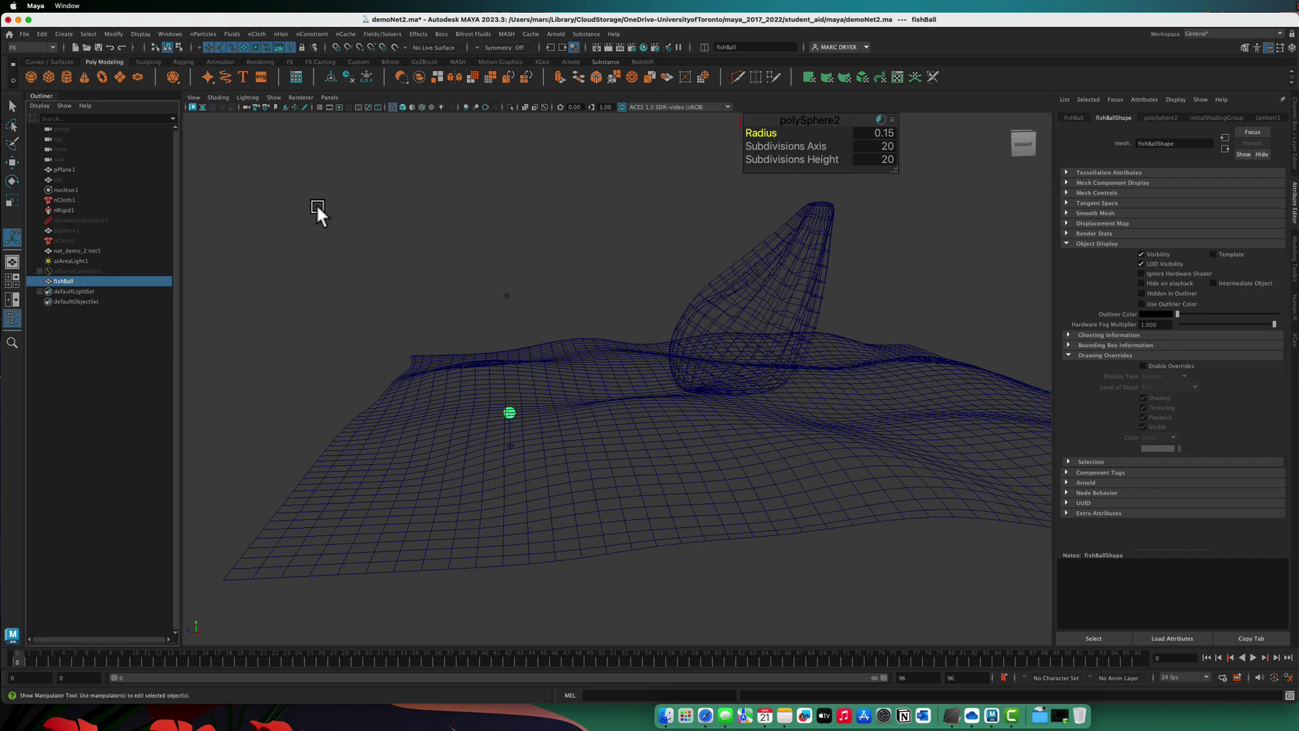
left_click(346, 78)
left_click(363, 76)
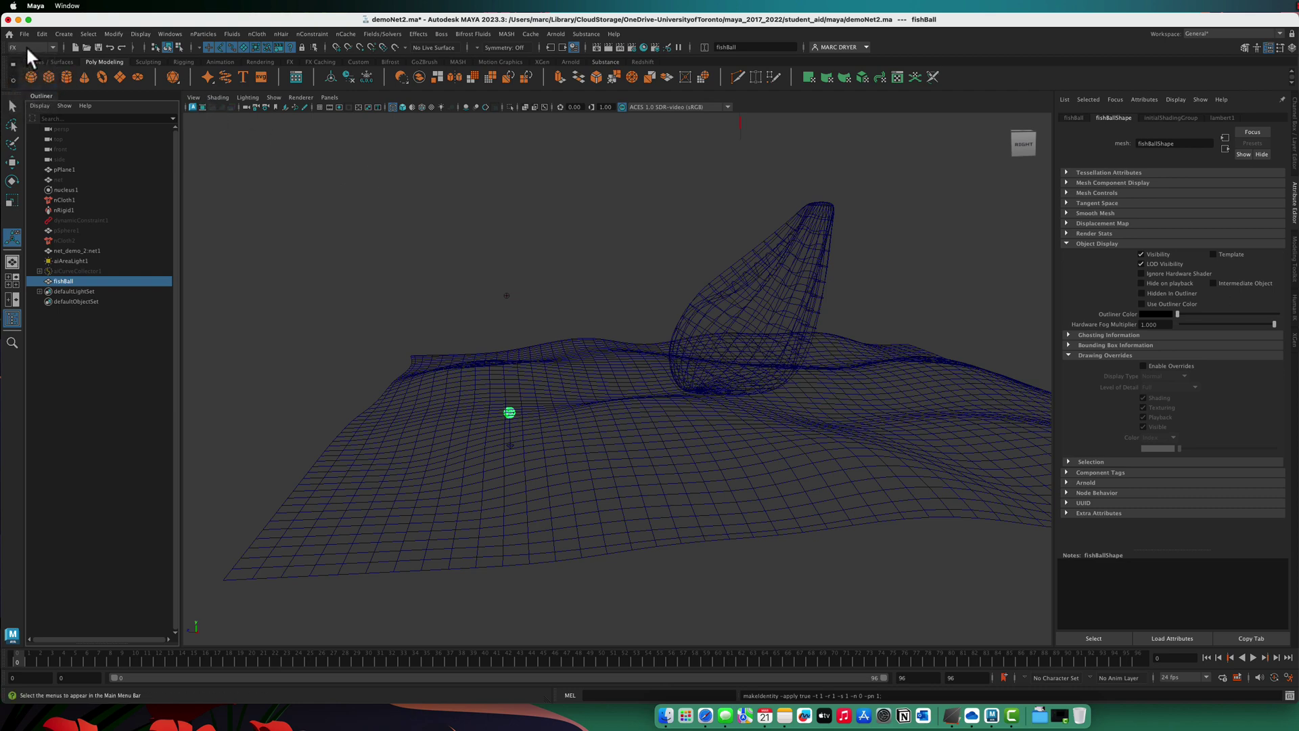
- Create a MASH network from fishBall with the geometry type set to Mesh
left_click(506, 34)
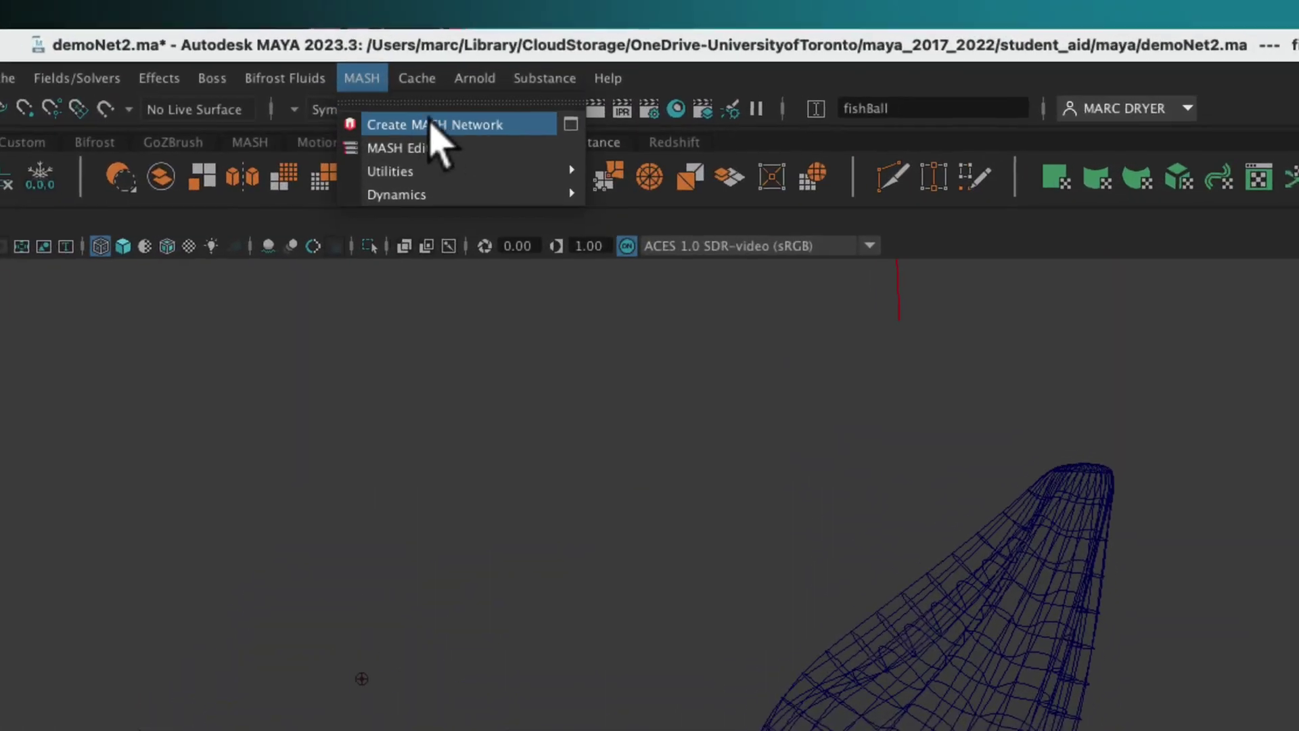
left_click(570, 127)
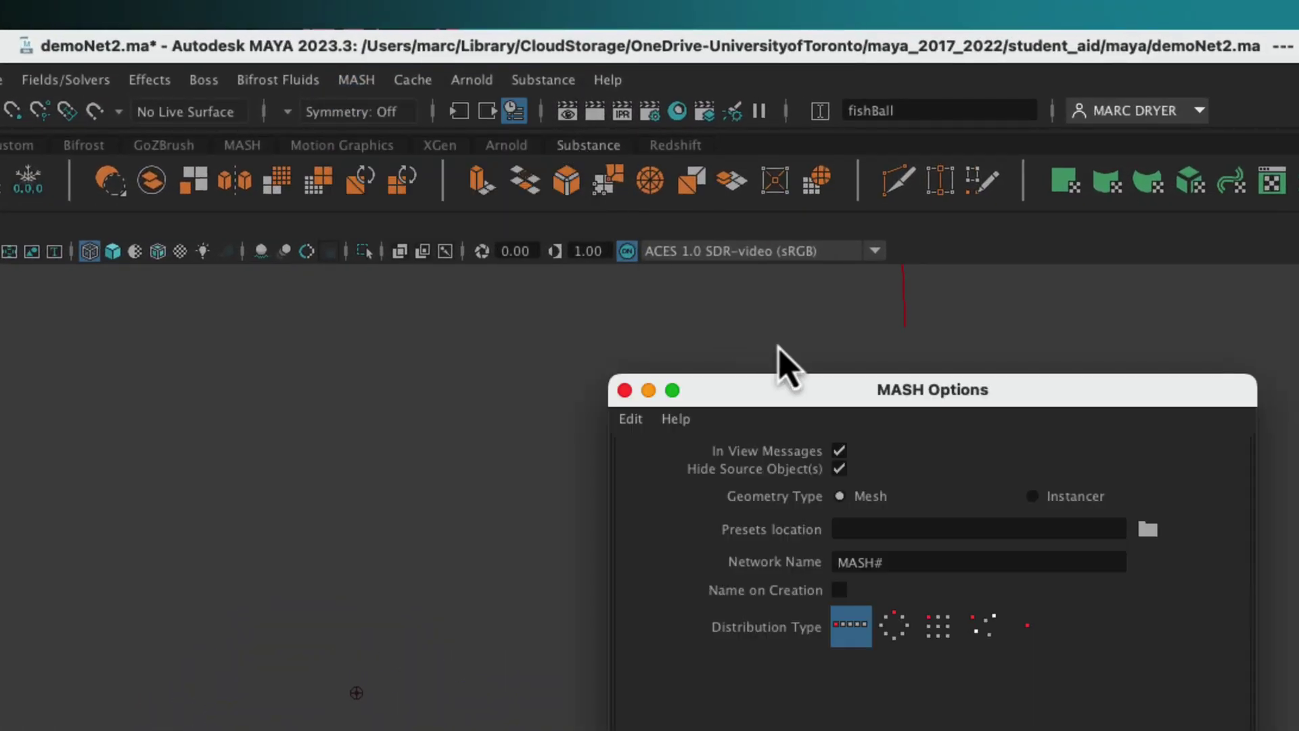
left_click(1036, 497)
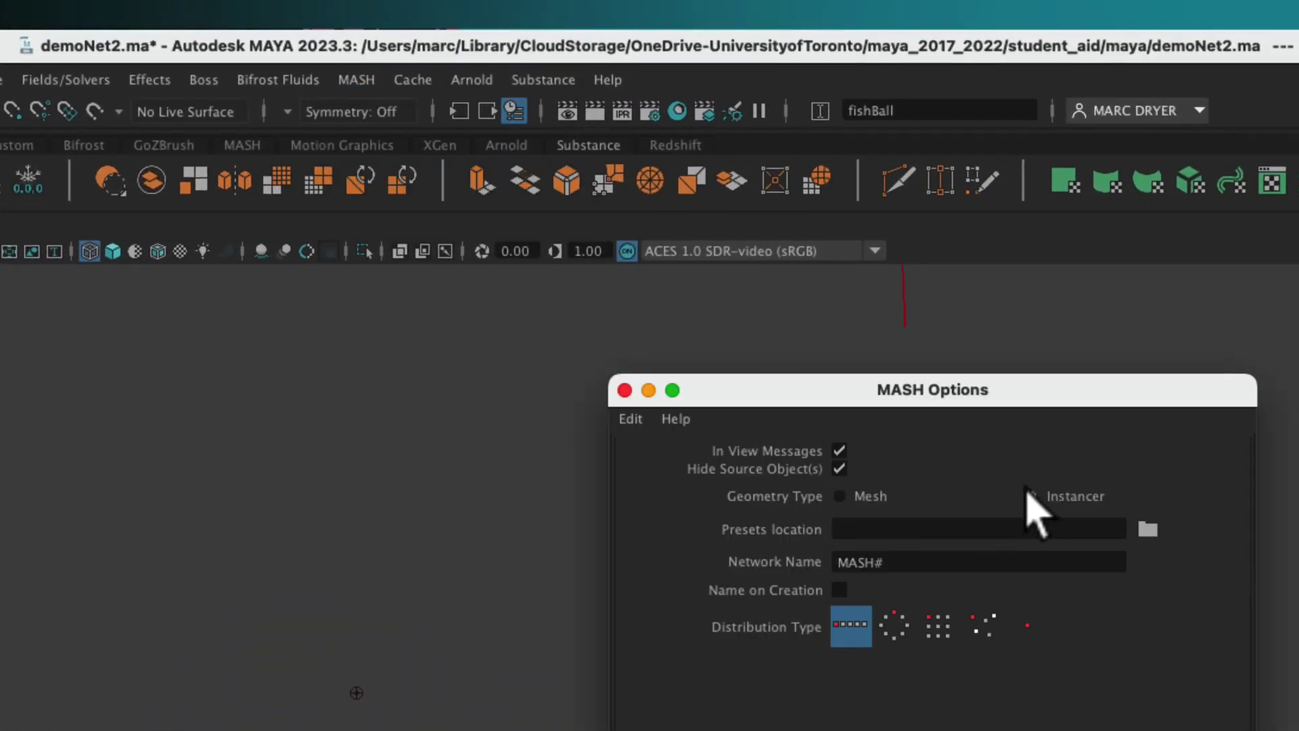
left_click(871, 502)
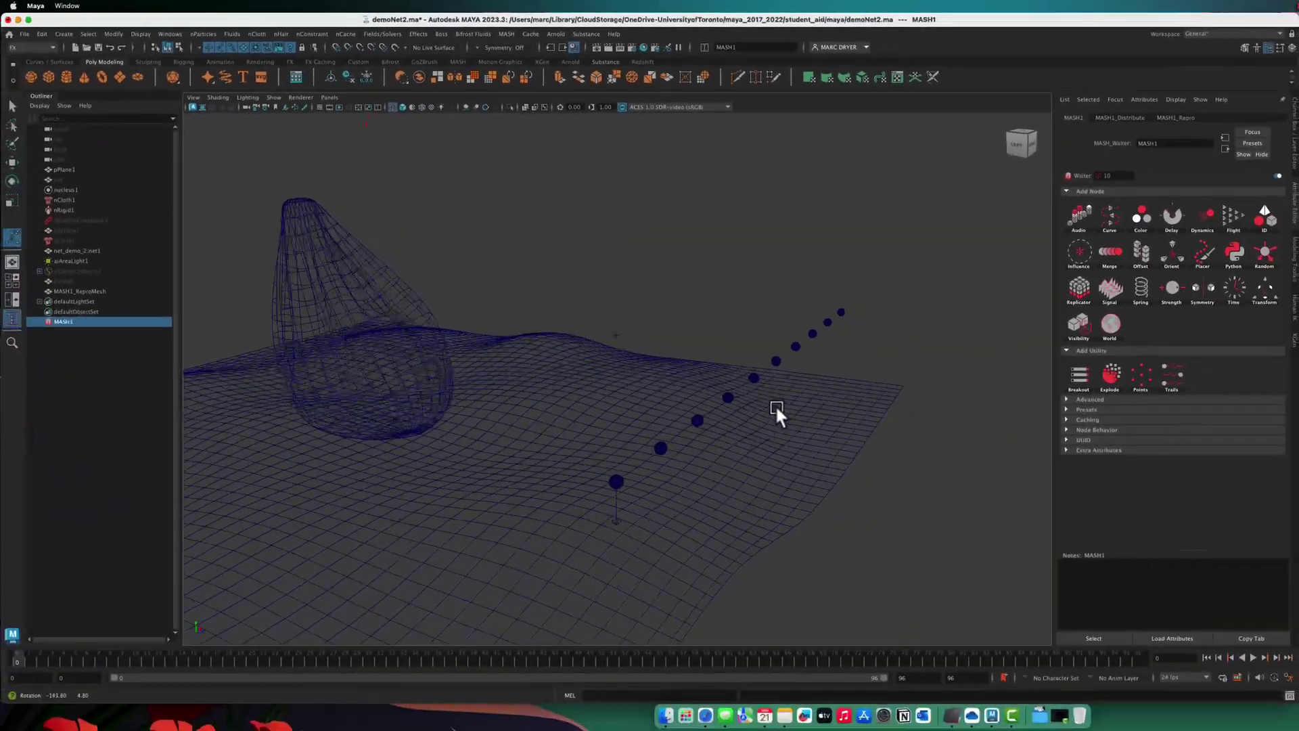
- Try the Spherical distribution type with 11 points on the network's Distribute node
left_click_drag(775, 407, 667, 456, "alt")
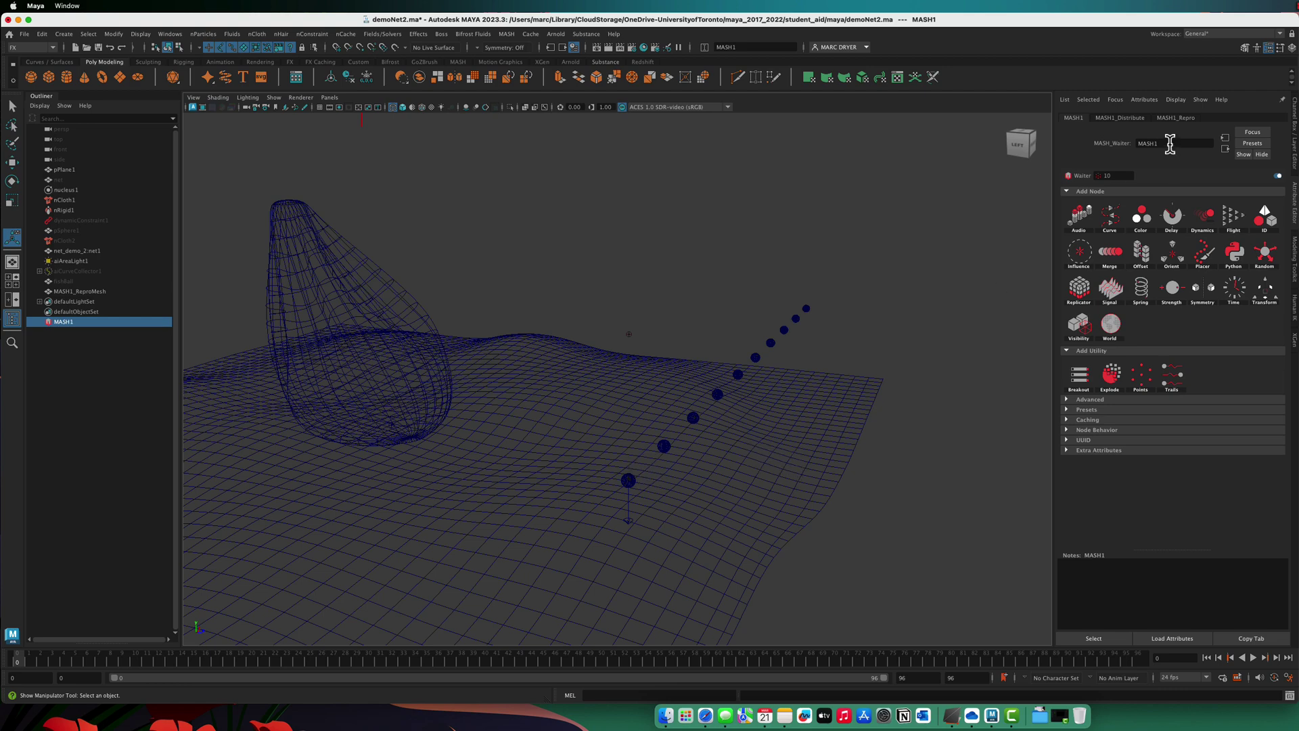
left_click(1130, 119)
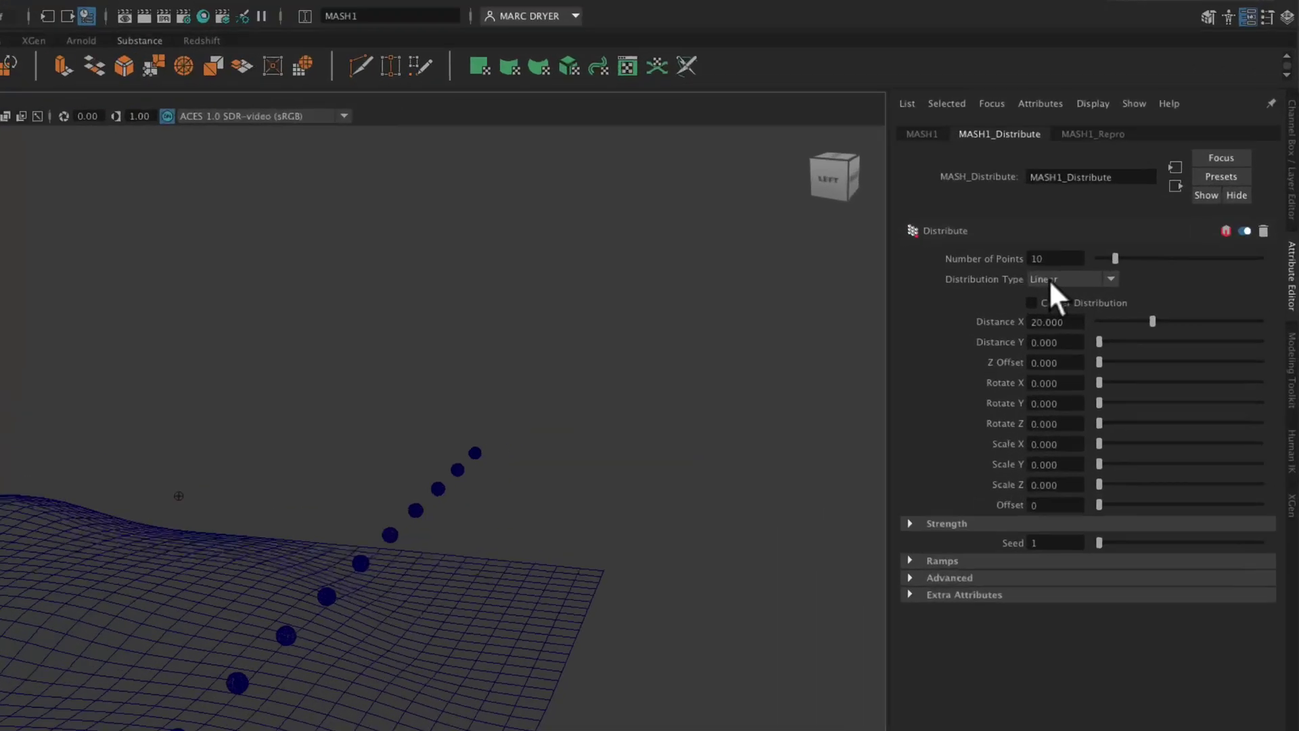
left_click(1150, 205)
left_click(950, 427)
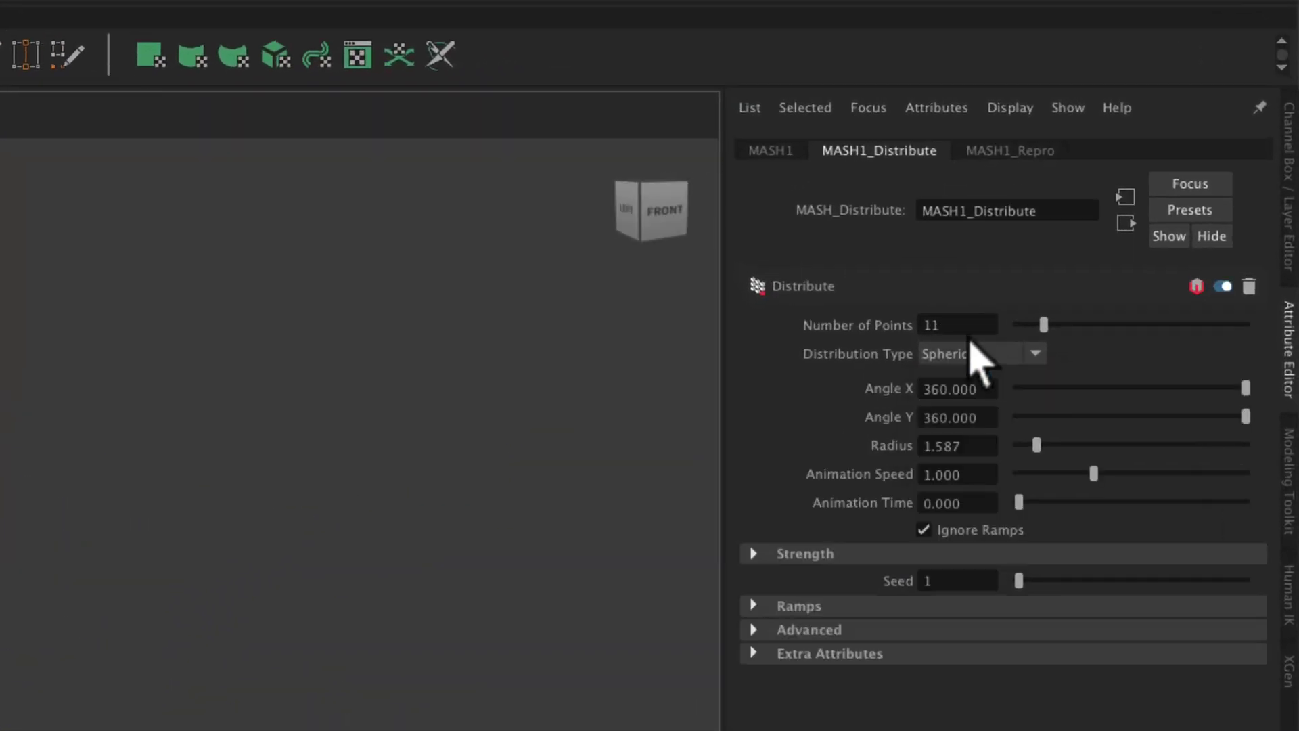
- Set the distribution type to Mesh and connect net_demo_2:net1 as the input mesh
left_click(979, 357)
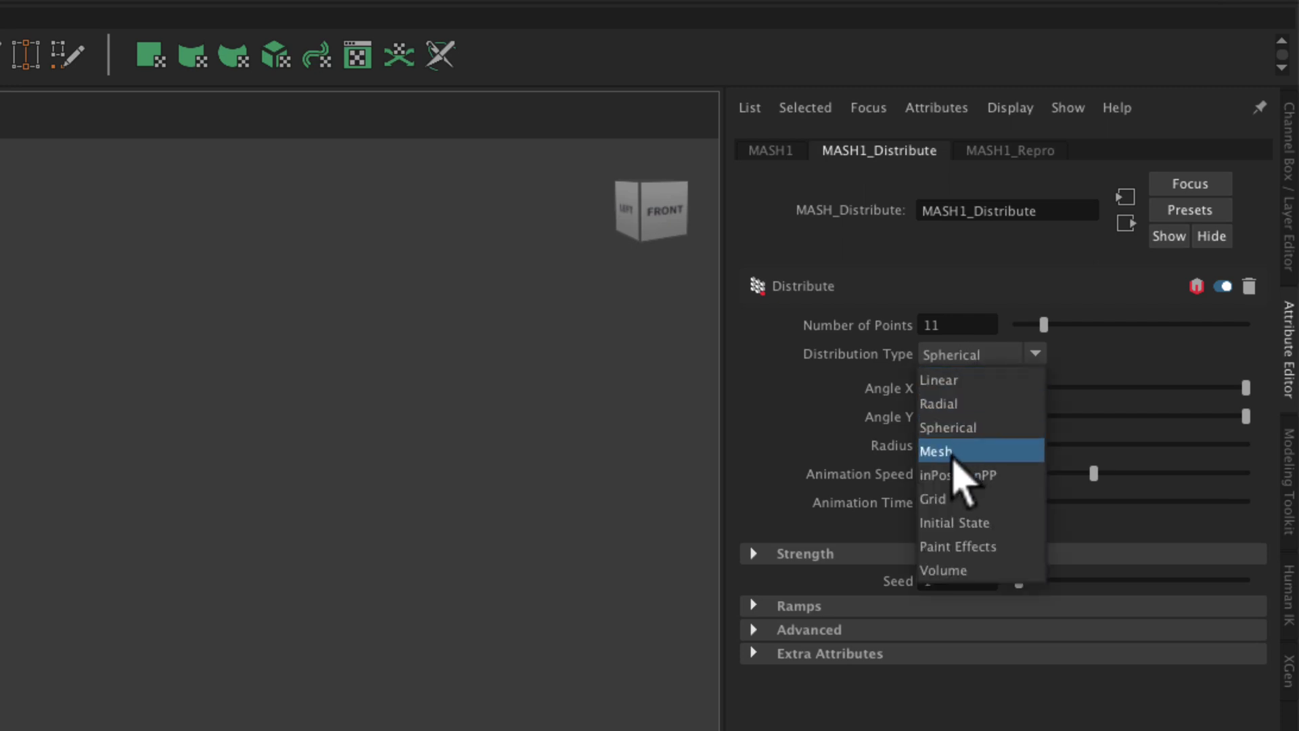
left_click(944, 467)
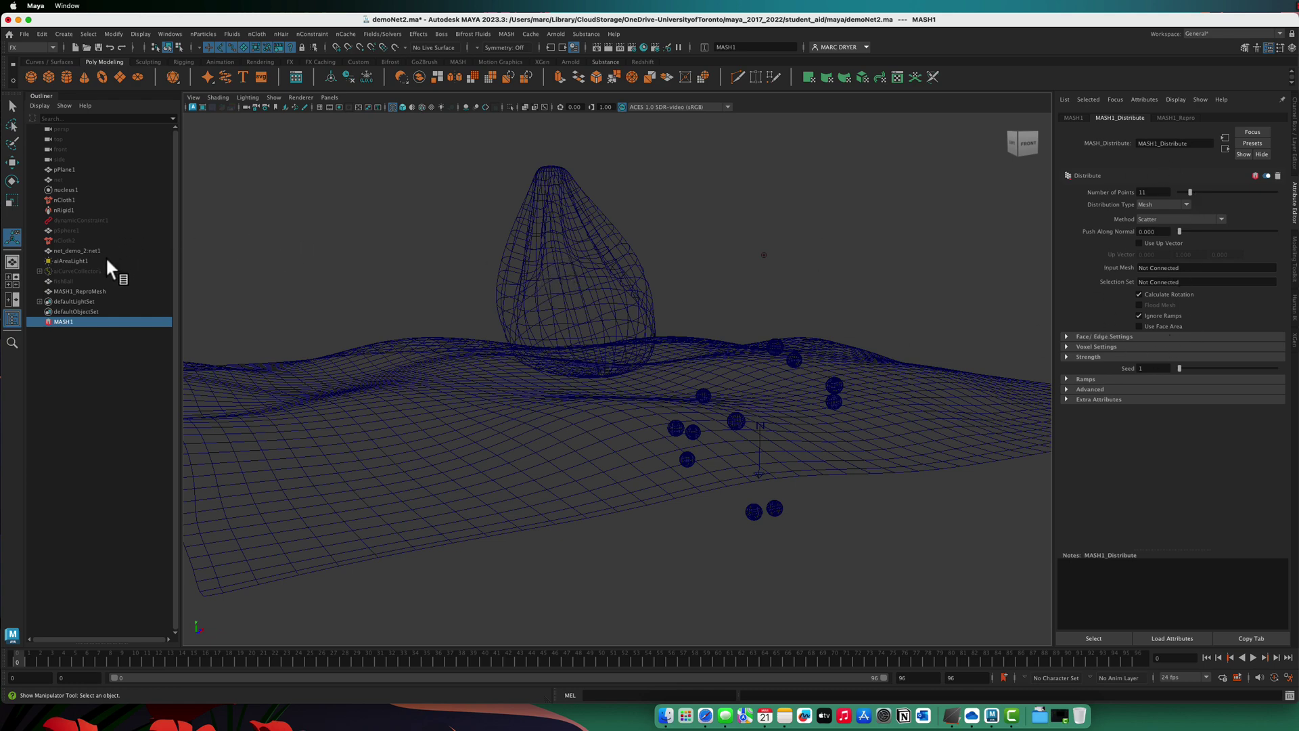
left_click_drag(73, 250, 1164, 271)
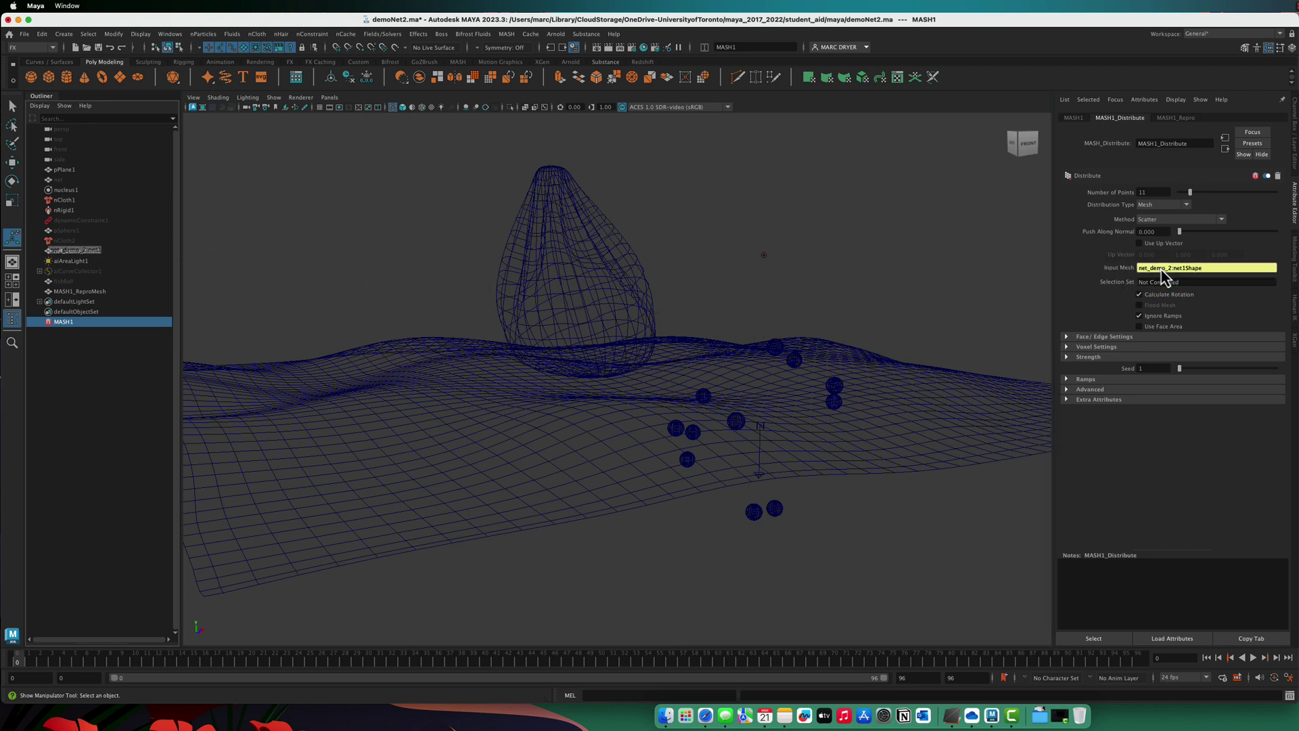
left_click_drag(504, 255, 579, 255, "alt")
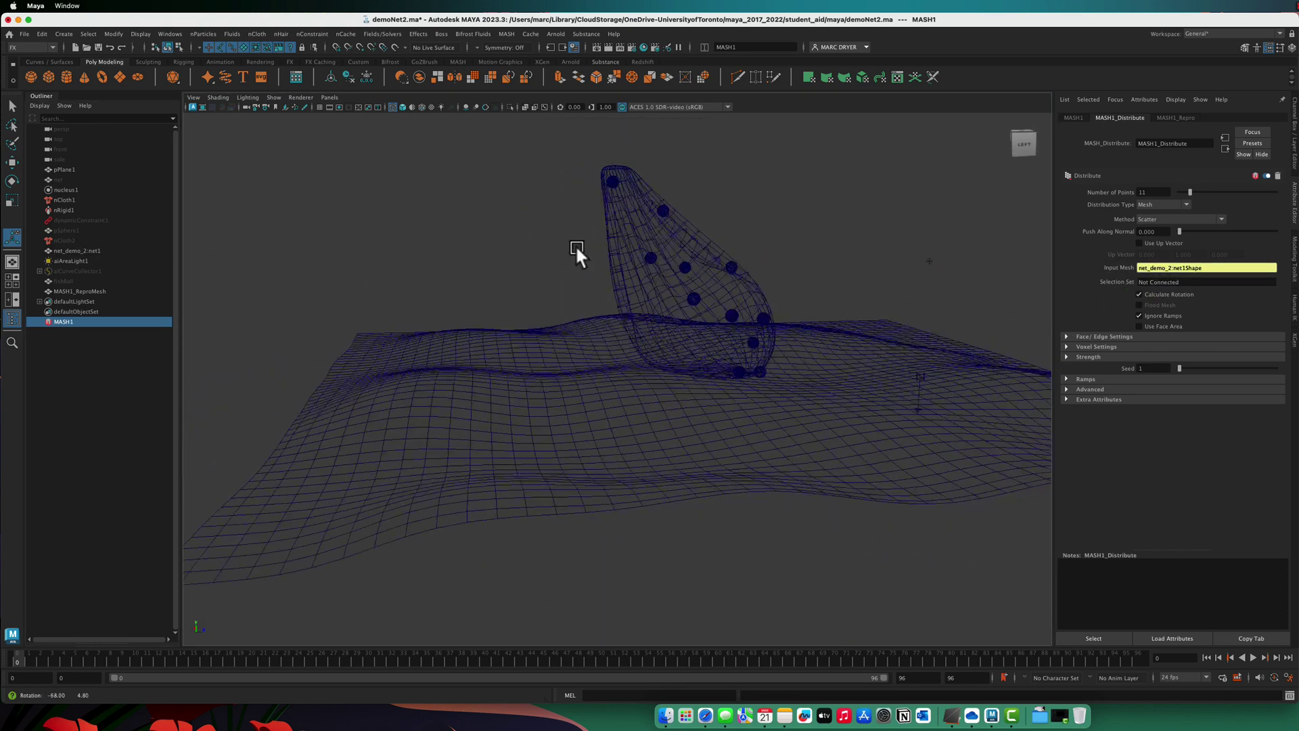
mouse_move(684, 255)
left_mouse_down("alt")
mouse_move(697, 255)
mouse_move(583, 250)
mouse_move(685, 245)
left_mouse_up("alt")
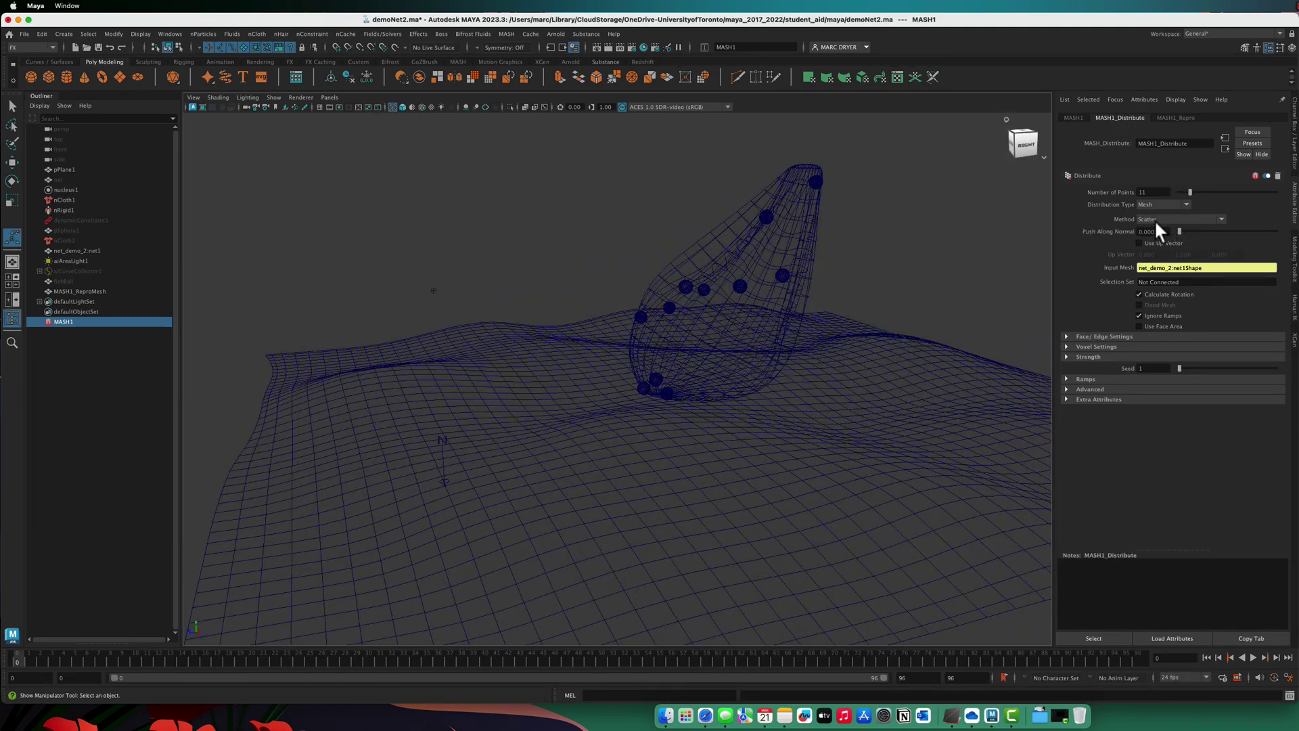
- Raise the number of points to 24 and change the mesh distribution method to Voxel
mouse_move(1190, 195)
left_mouse_down()
mouse_move(1247, 193)
mouse_move(1201, 192)
left_mouse_up()
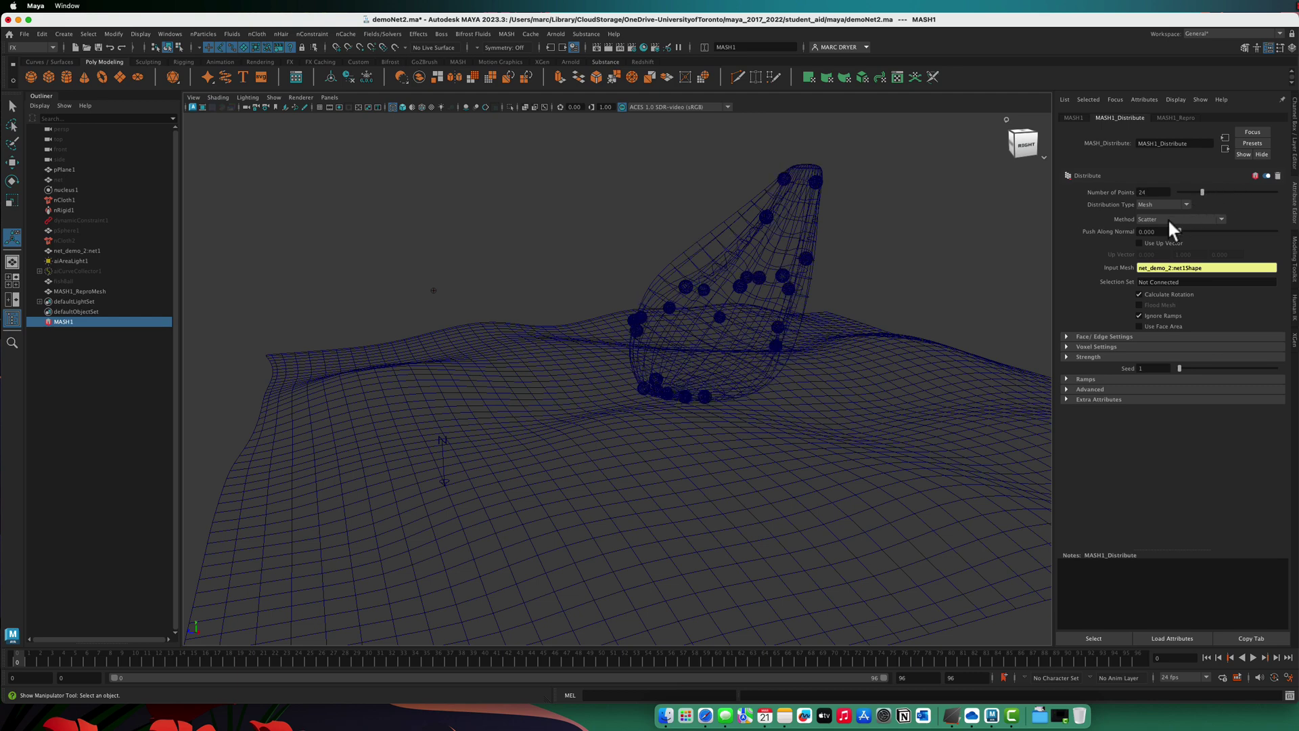
left_click(1151, 218)
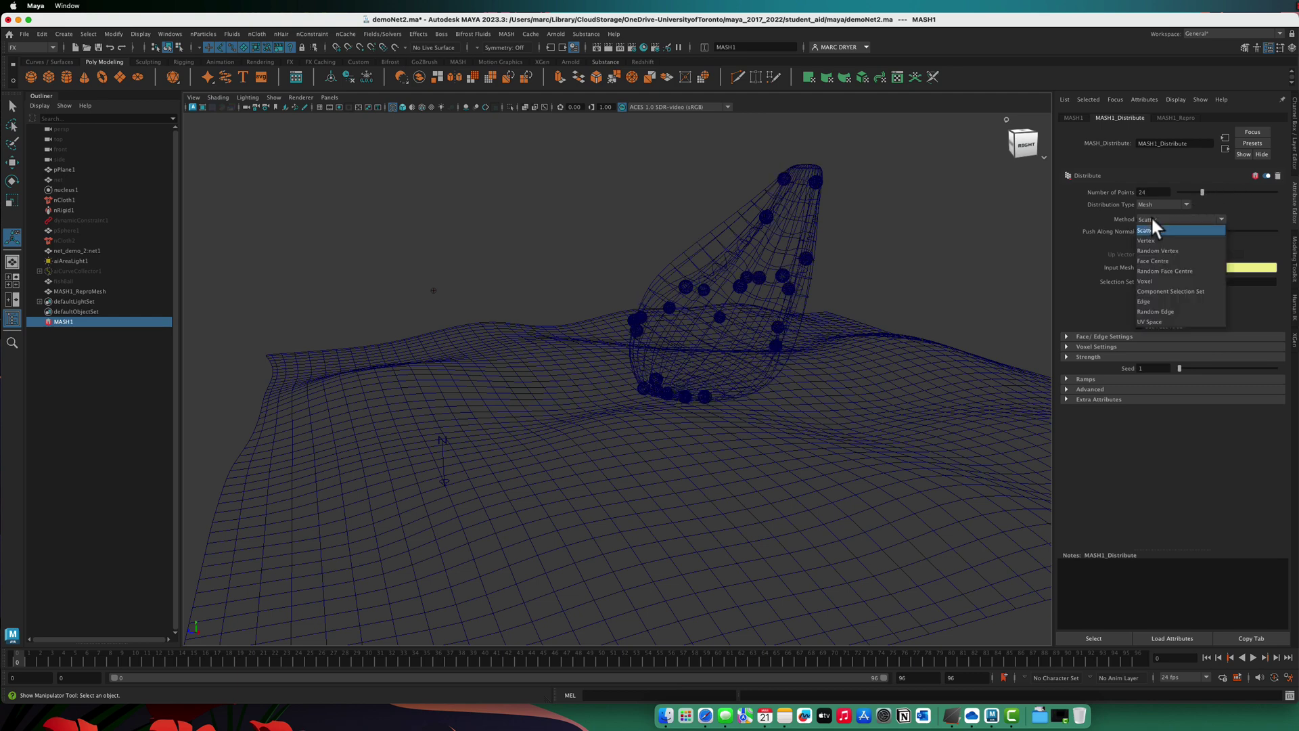
left_click(1165, 280)
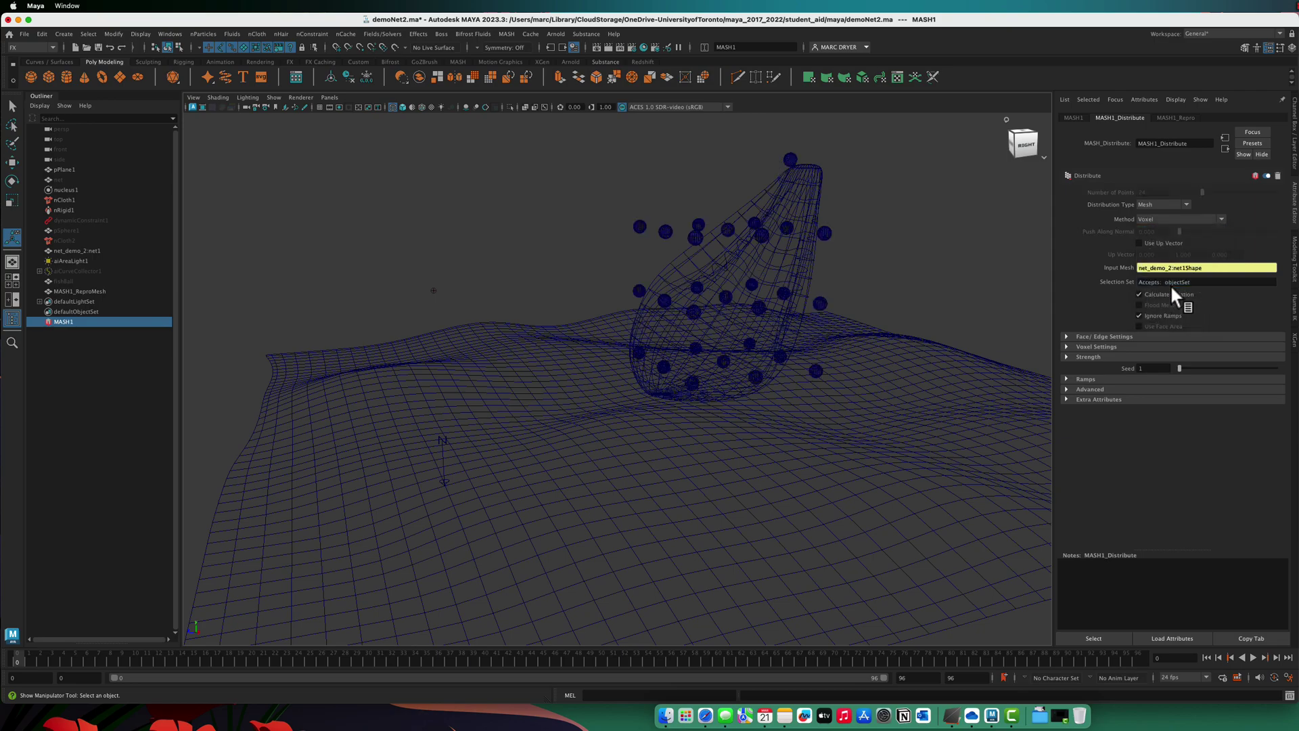
left_click_drag(885, 279, 746, 291, "alt")
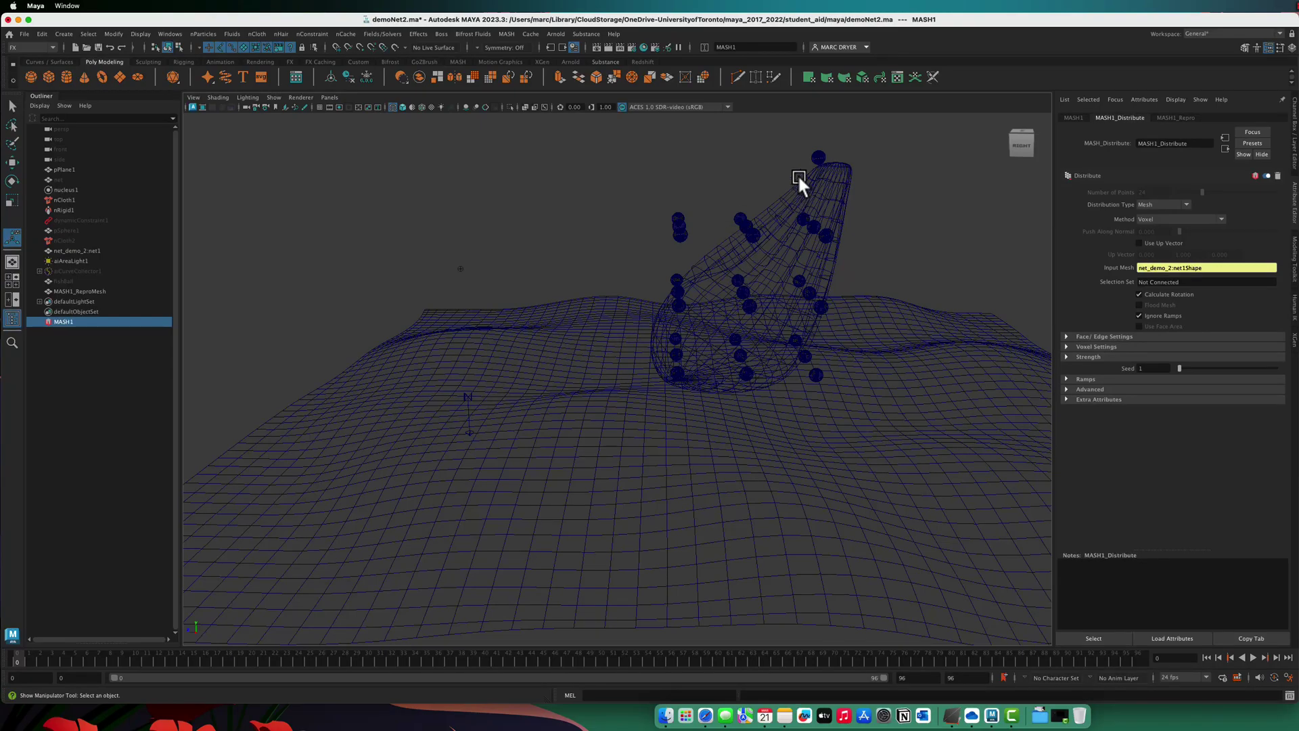
left_click_drag(820, 179, 732, 201, "alt")
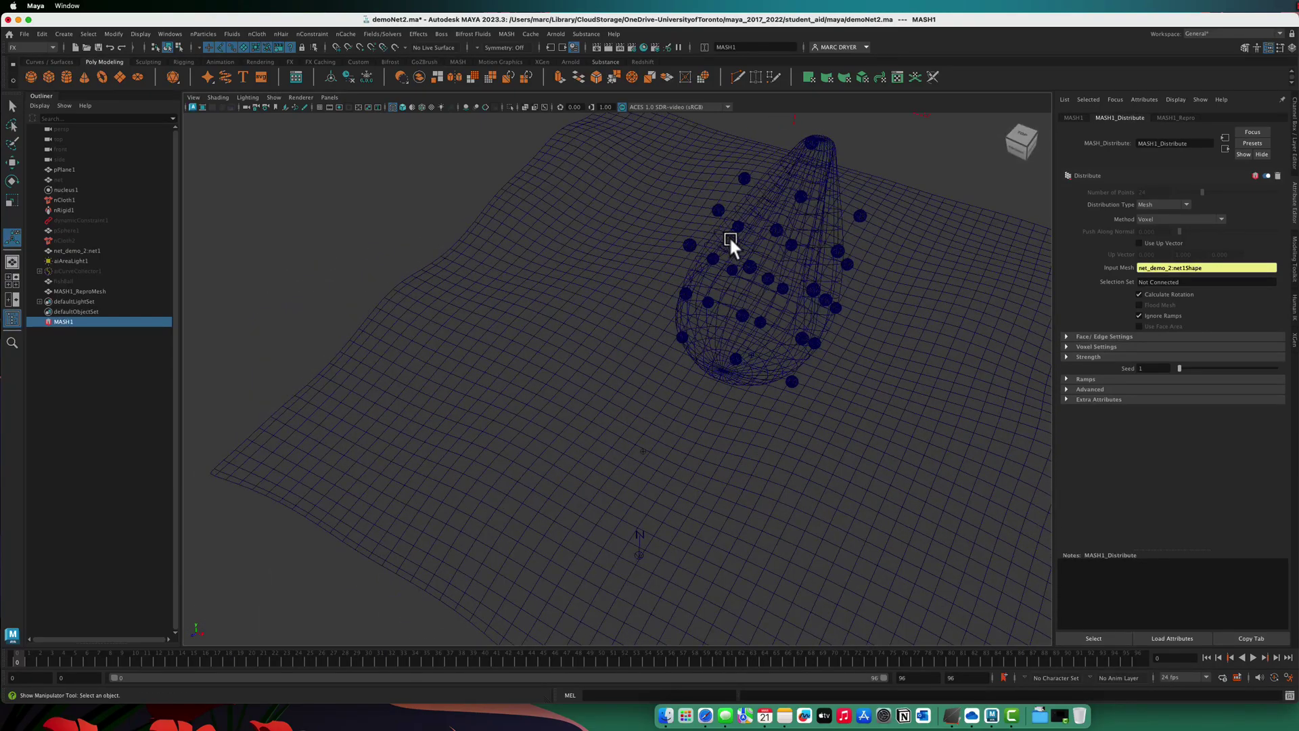
left_click_drag(806, 268, 755, 234, "alt")
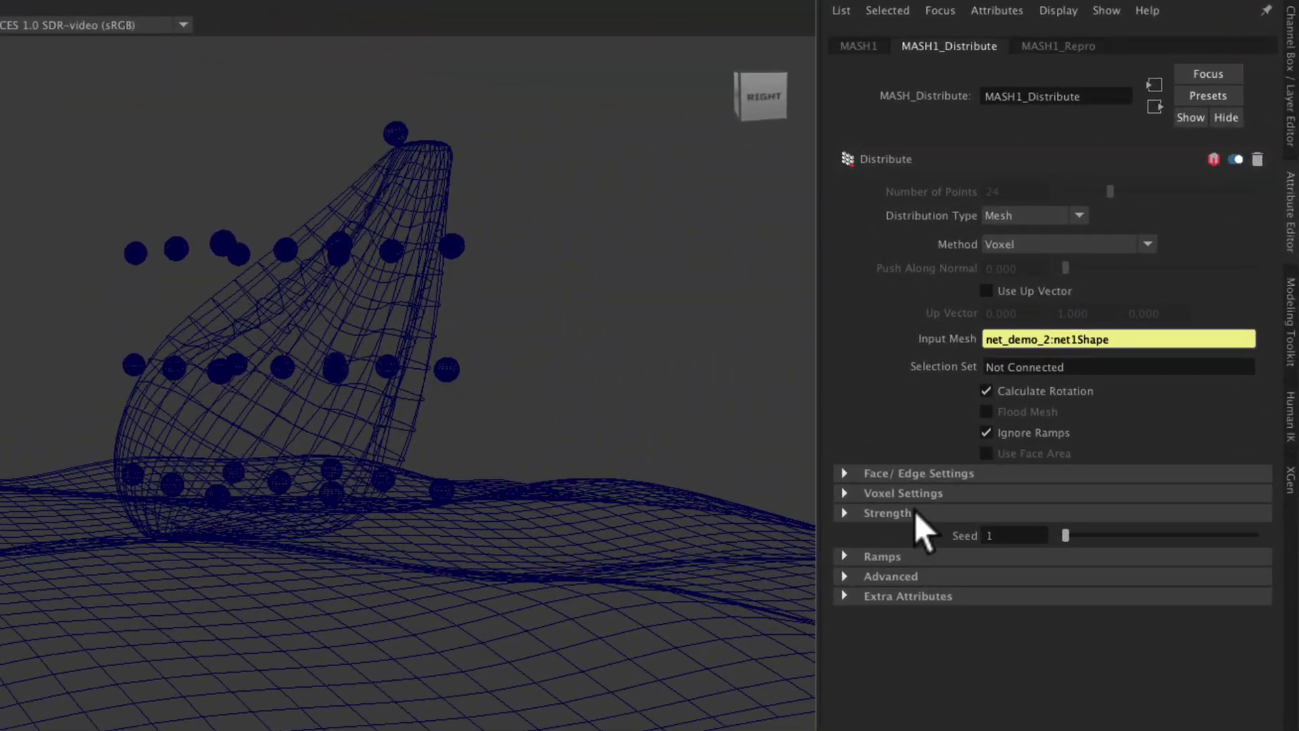
- Reduce the voxel size first to 1 and finally to 0.5 for a denser fill of the net
left_click(904, 494)
left_click_drag(1038, 517, 981, 514)
type("1")
key("Return")
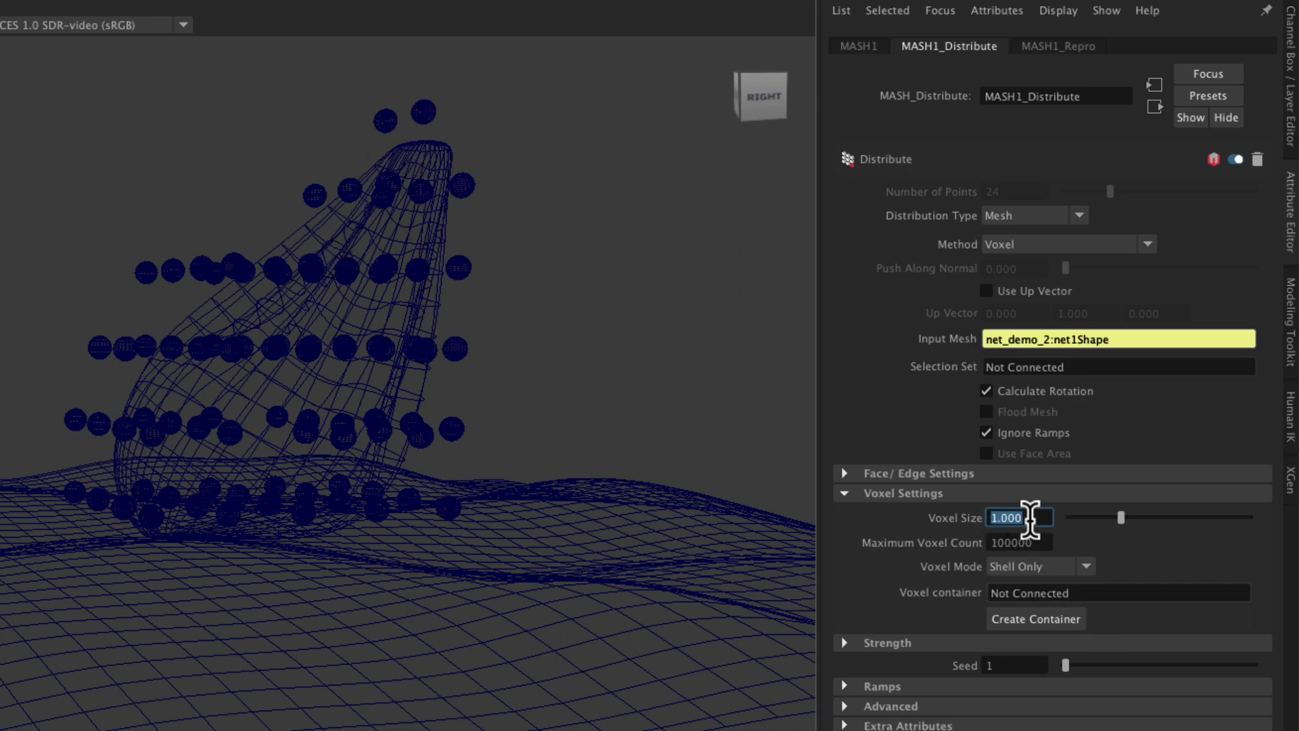
type("0.5")
key("Return")
mouse_move(393, 477)
left_mouse_down("alt")
mouse_move(559, 542)
mouse_move(740, 545)
mouse_move(323, 493)
mouse_move(262, 464)
mouse_move(368, 473)
left_mouse_up("alt")
scroll(370, 396, "up", 6)
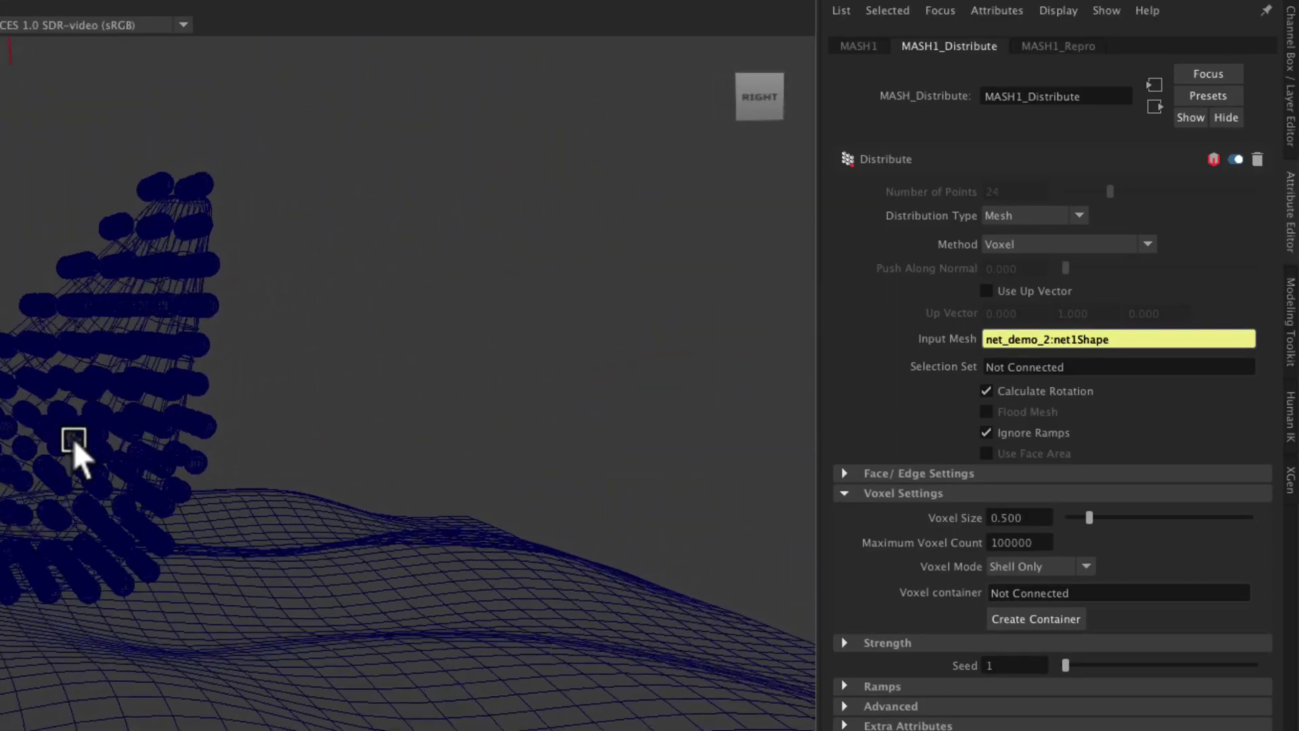
left_click_drag(421, 607, 360, 563, "alt")
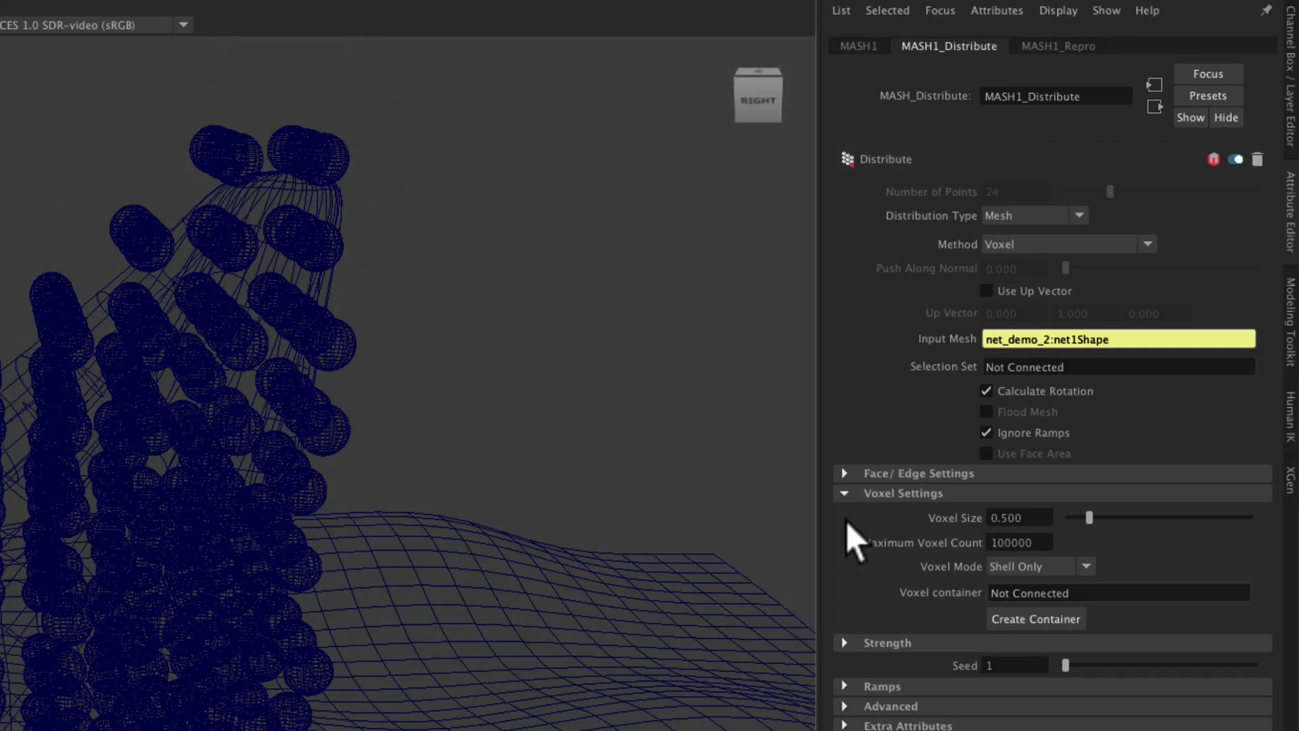
- Set the Distribute node's voxel mode to Fill Only and its voxel size to 0.2
left_click(1009, 566)
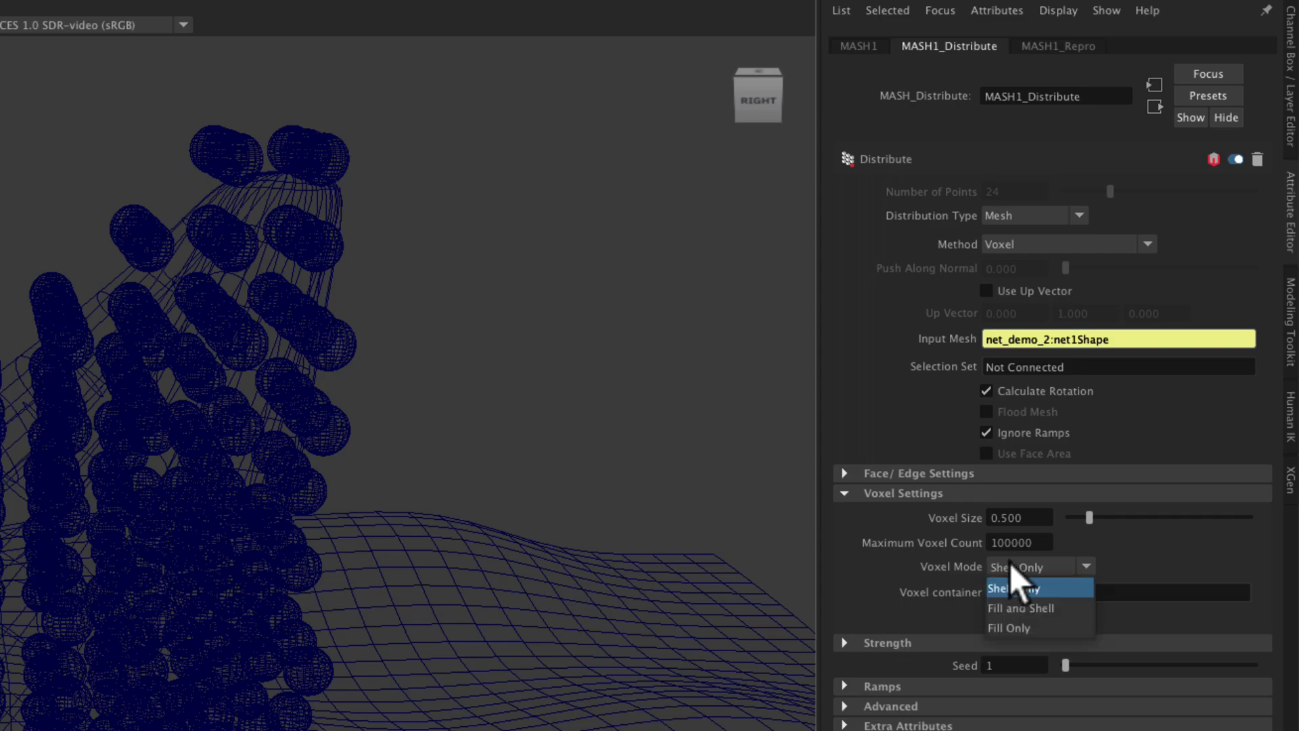
left_click(1031, 632)
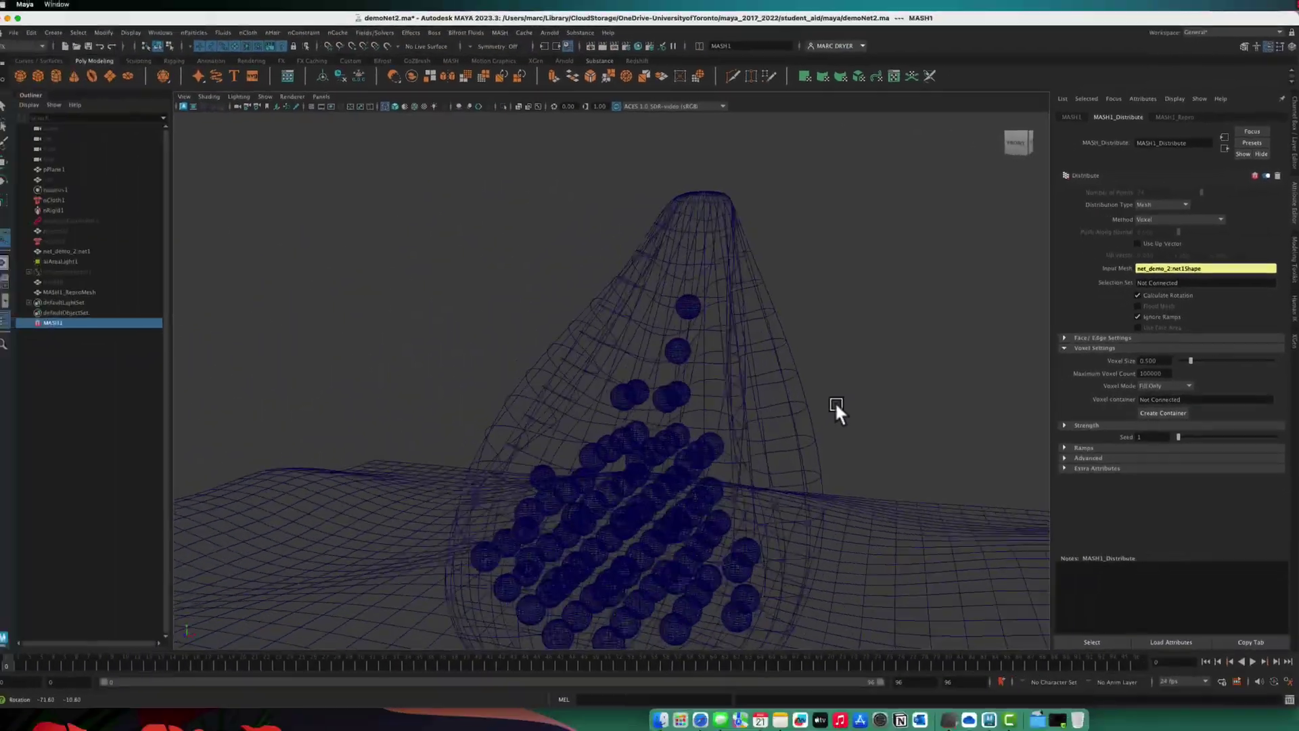
left_click_drag(862, 413, 734, 413, "alt")
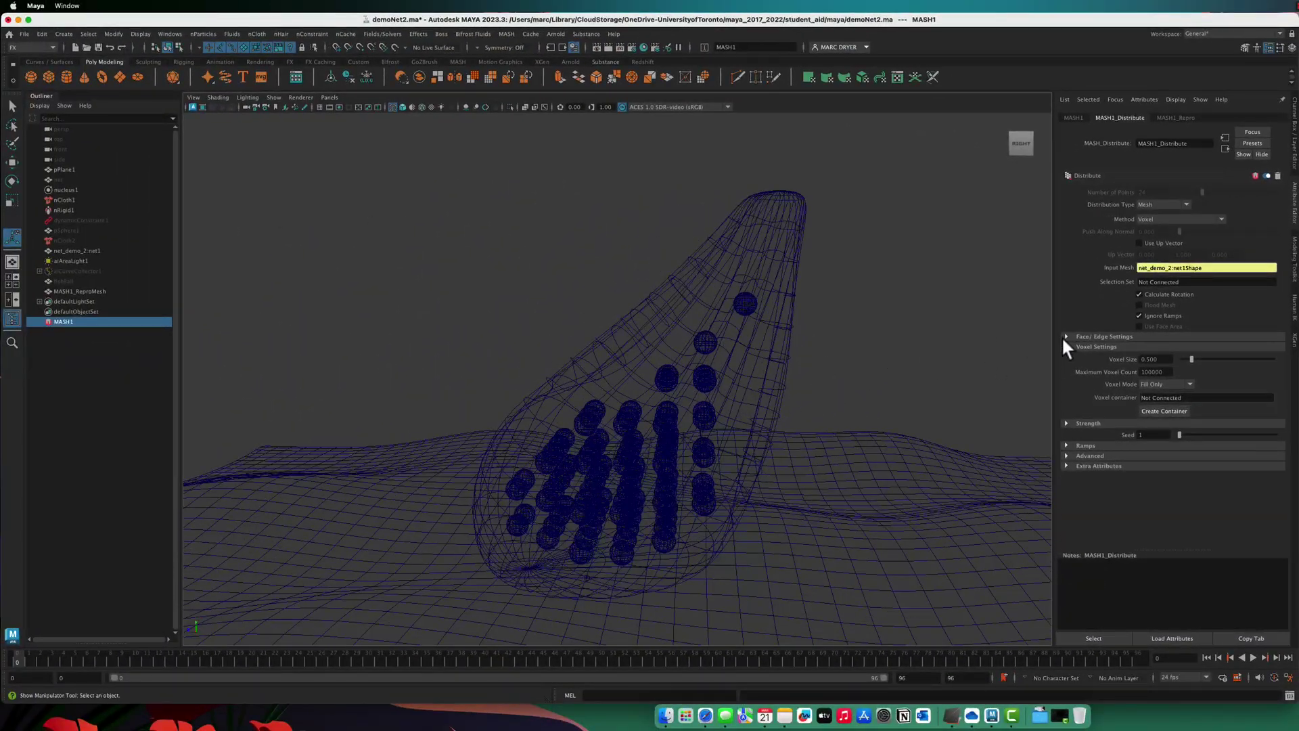
left_click(1158, 359)
type("0.2")
key("Return")
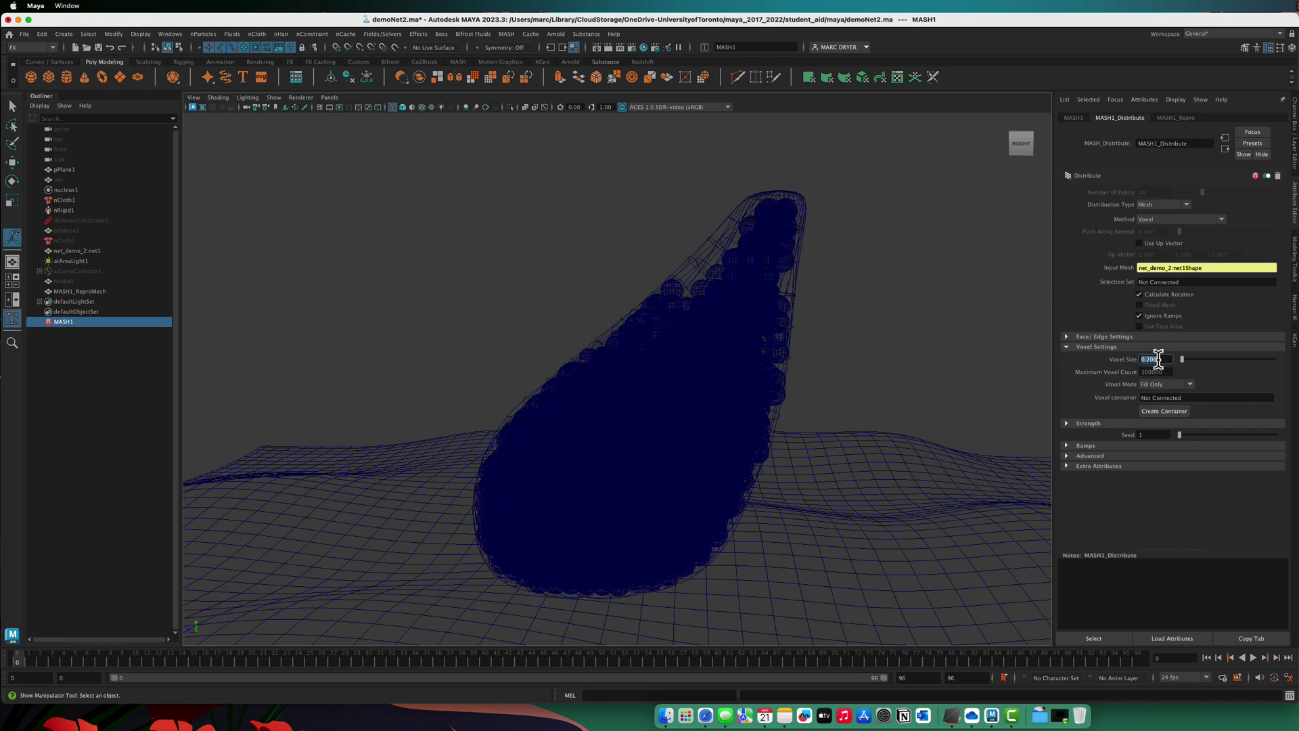
- Show the scene shaded with the net mesh hidden and inspect the sphere fill from several angles
left_click_drag(602, 348, 846, 335, "alt")
left_click(714, 331)
left_click_drag(715, 330, 656, 364, "alt")
left_click(651, 320)
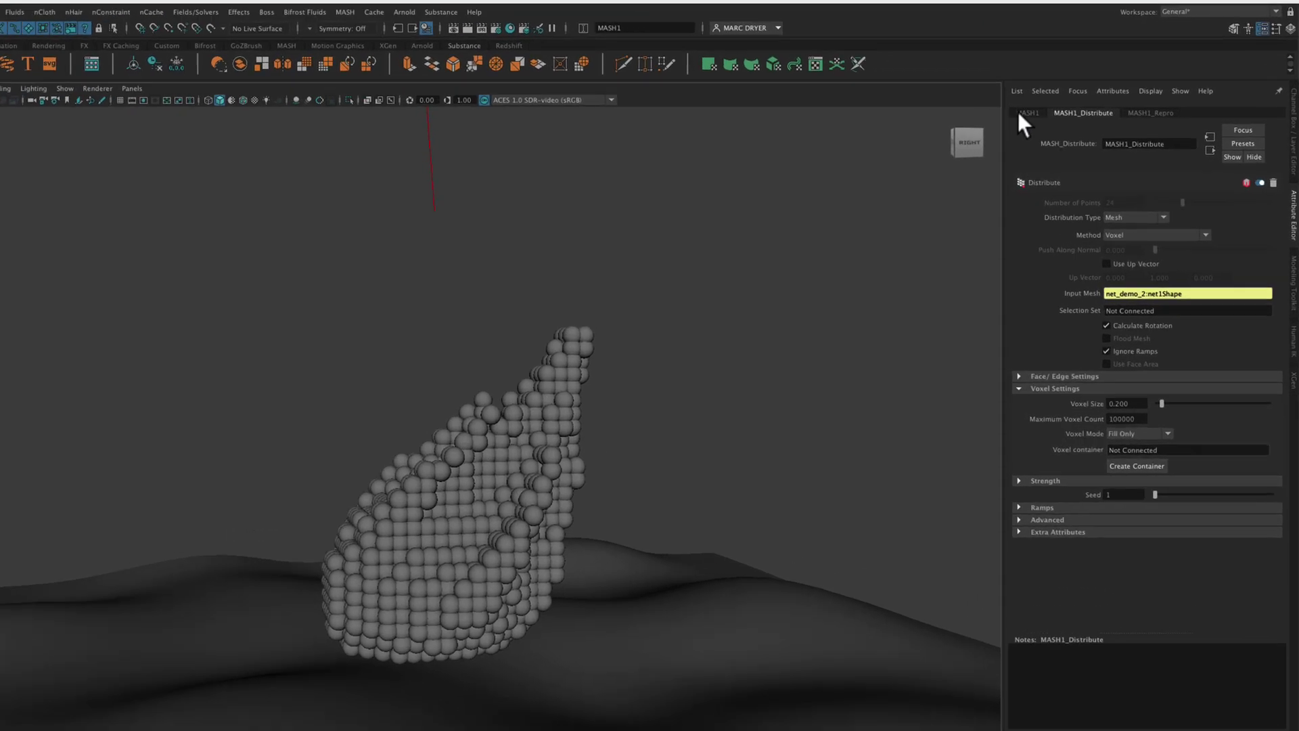
- Add a Random node to the MASH1 network and inspect the scattered spheres from another side
left_click(1074, 118)
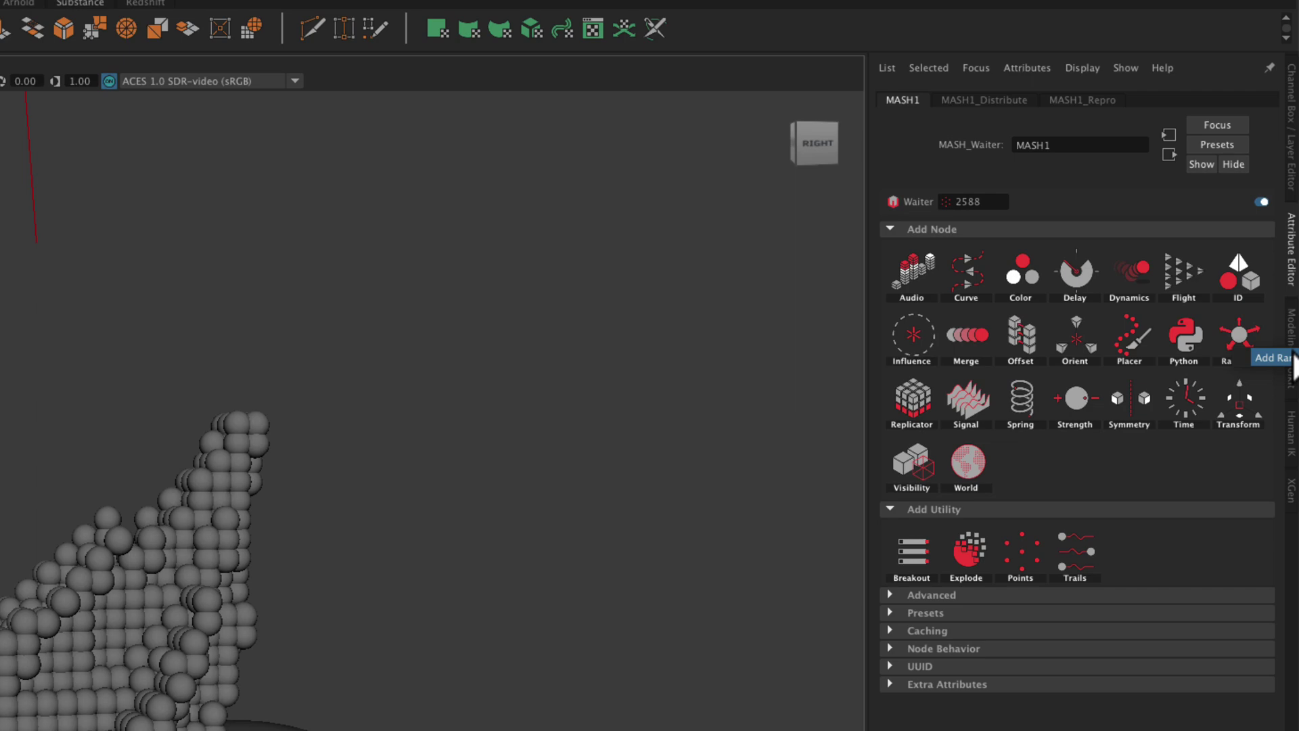
left_click(1239, 336)
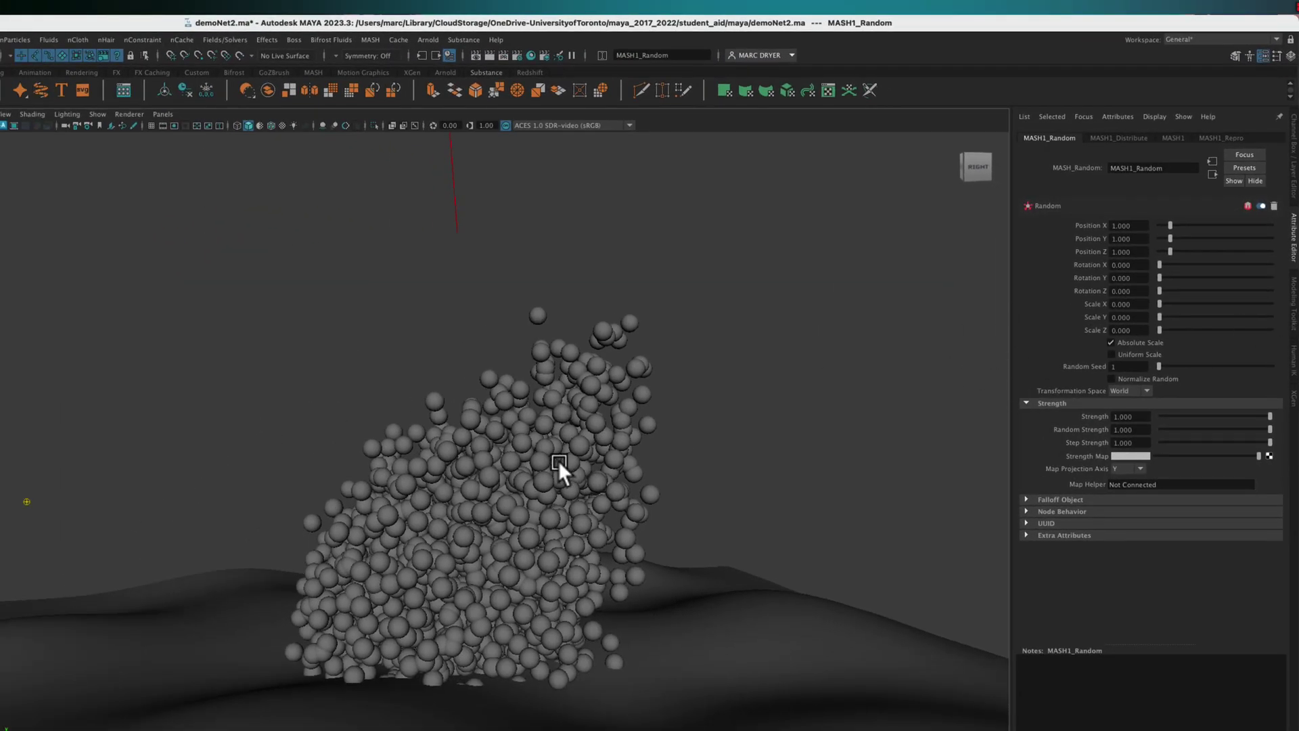
left_click_drag(559, 460, 735, 457, "alt")
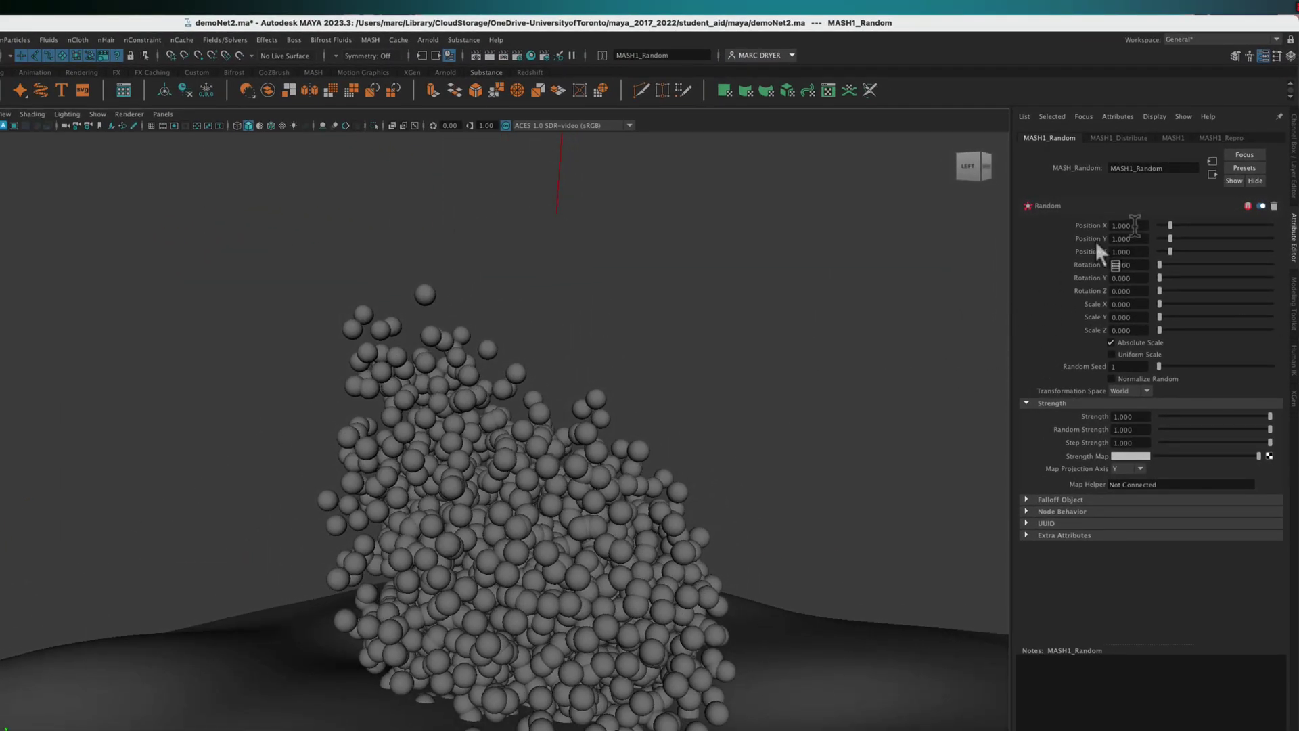
- Reset the Random node's Position X, Y and Z to 0
left_click(1159, 225)
left_click_drag(1161, 239, 1133, 249)
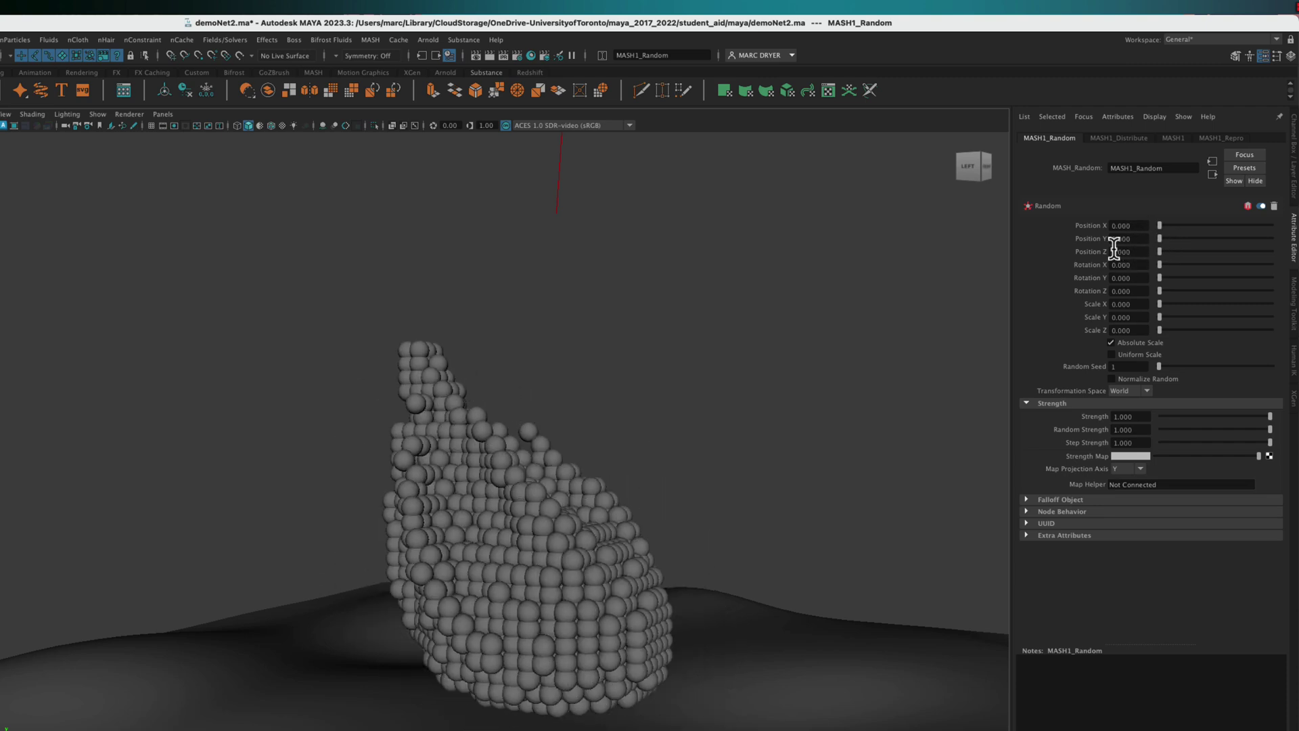
left_click_drag(454, 492, 429, 492, "alt")
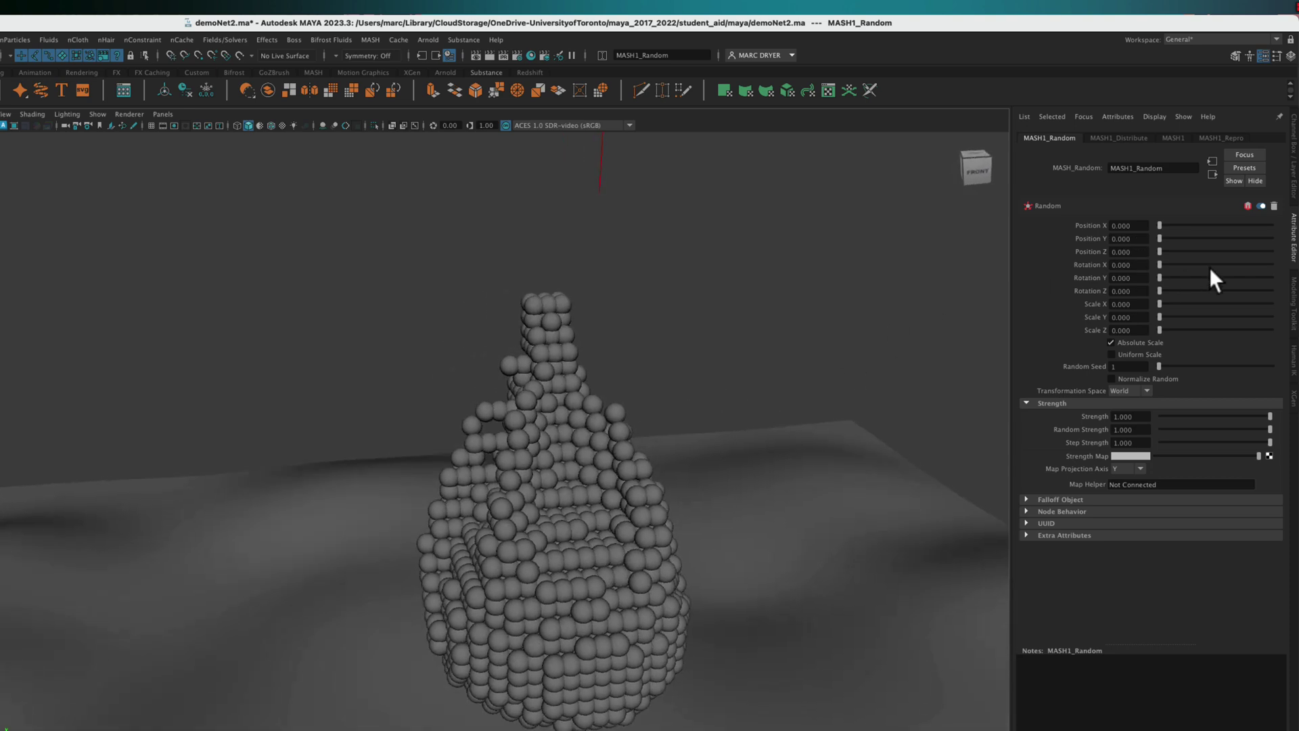
- Set the Random node's Position X, Y and Z to 0.1 each for a slight scatter of the spheres
left_click_drag(1159, 249, 1161, 250)
double_click(1137, 251)
type("0.1")
key("Tab")
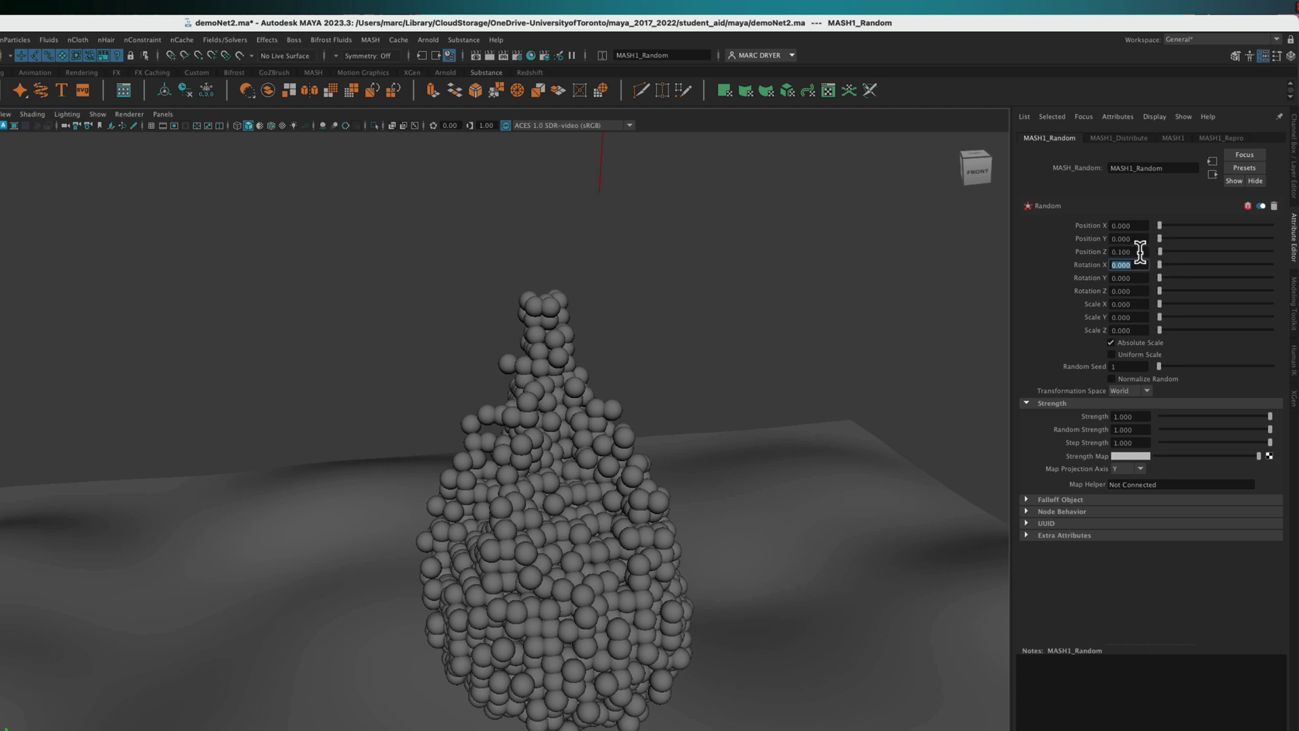
double_click(1133, 225)
type("0.1")
key("Tab")
type("0")
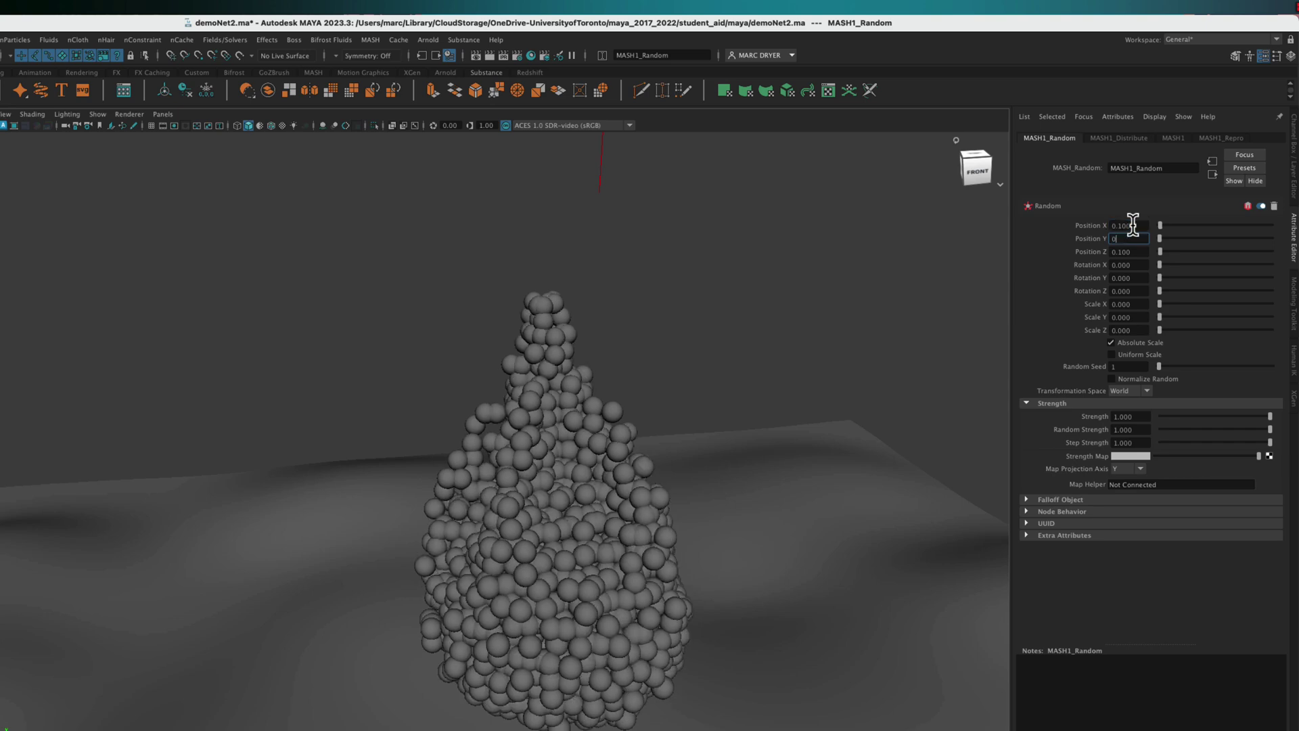
key("Return")
left_click_drag(700, 371, 561, 420, "alt")
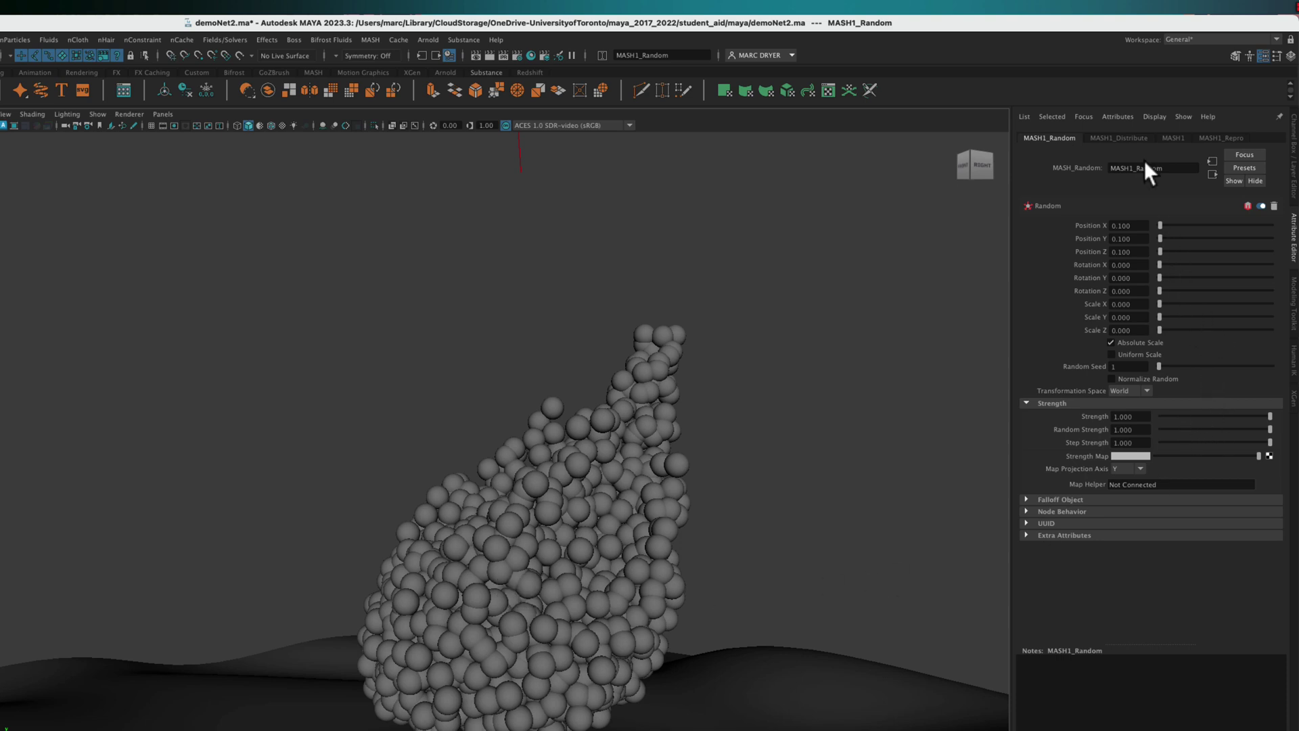
- Add an Offset node to the MASH1 network and disable its position and rotation, leaving only scale enabled
left_click(1173, 137)
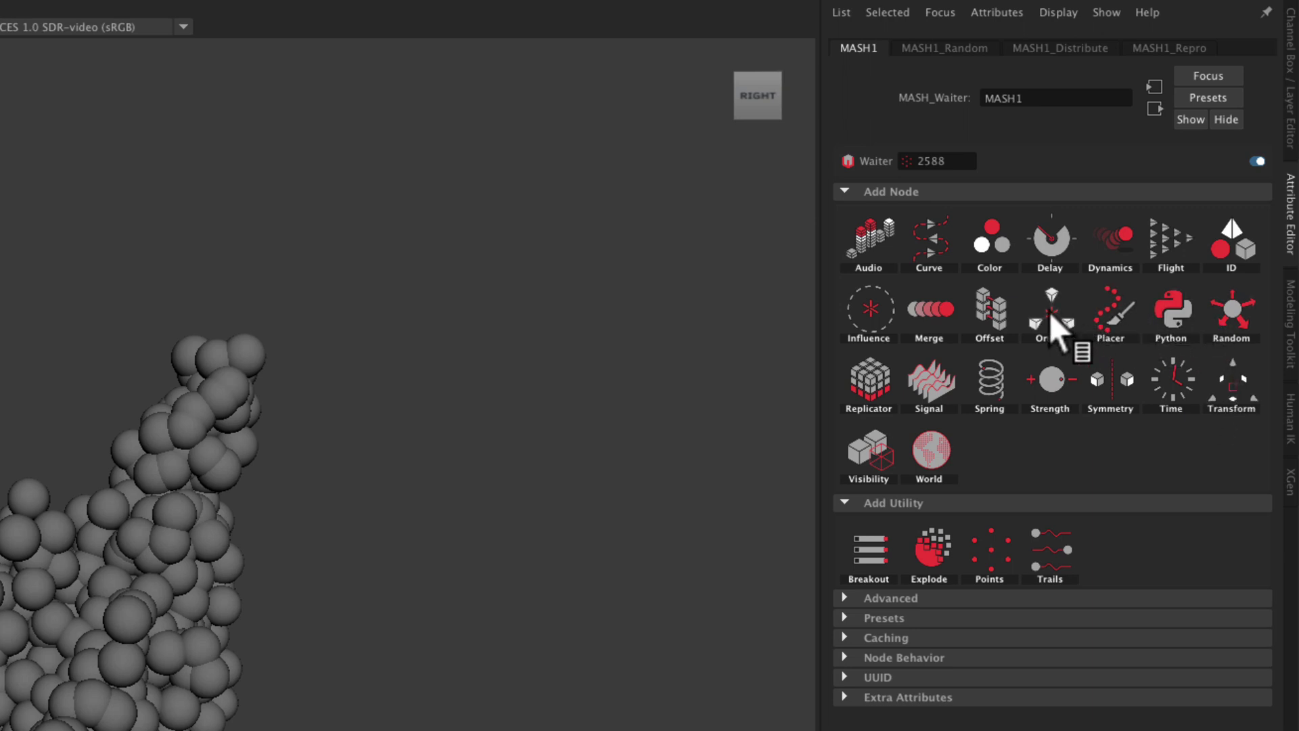
left_click(1020, 312)
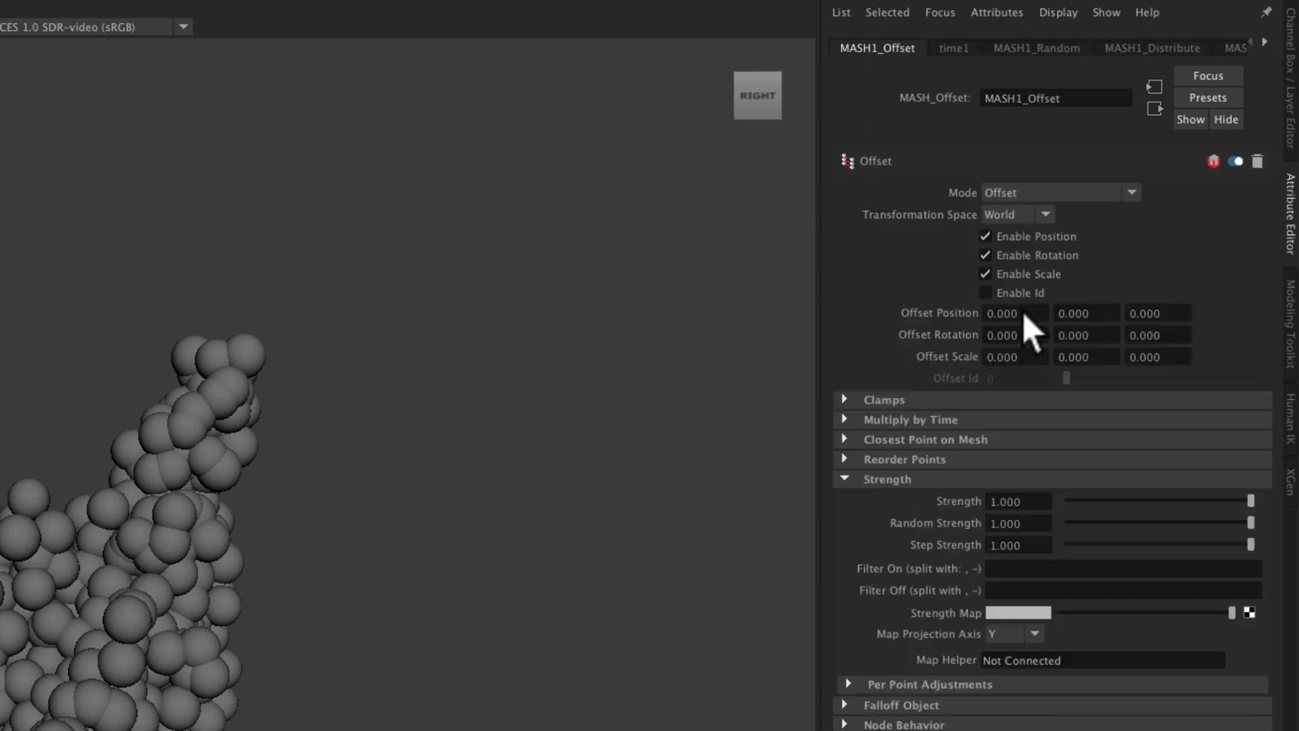
left_click(1004, 237)
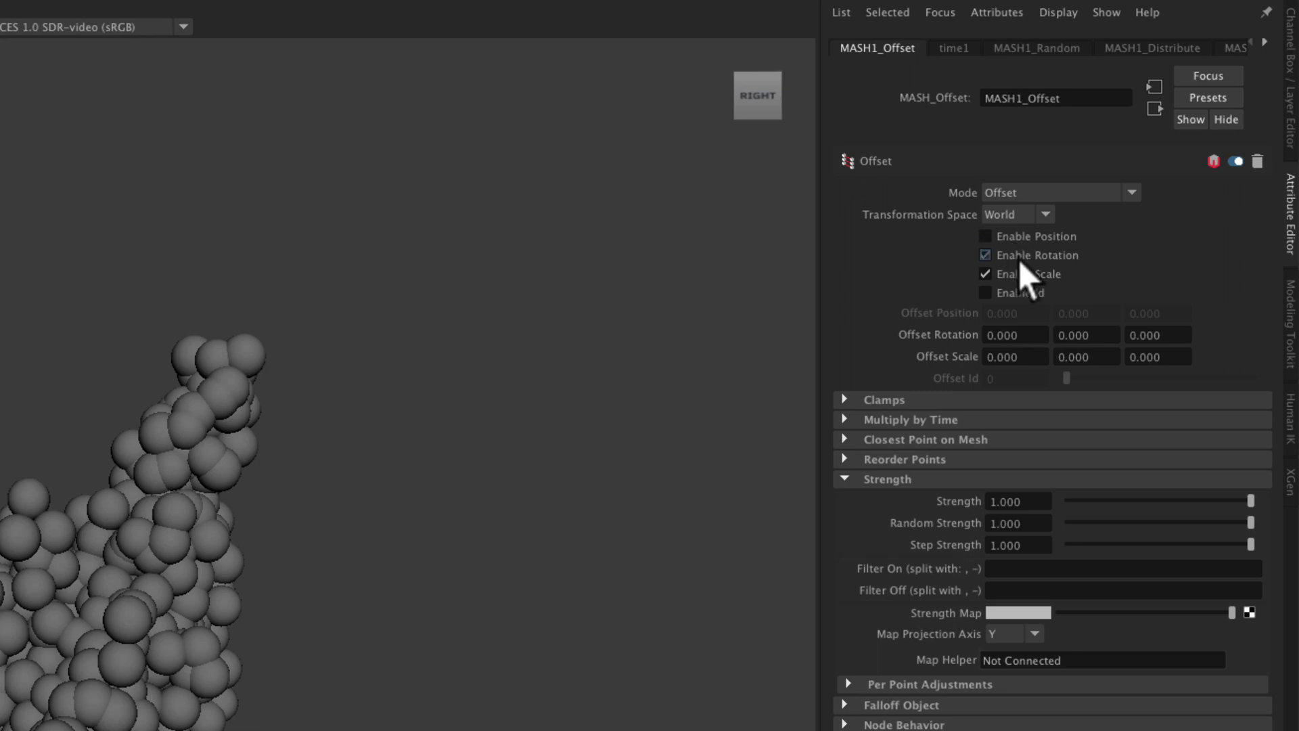
left_click(1018, 258)
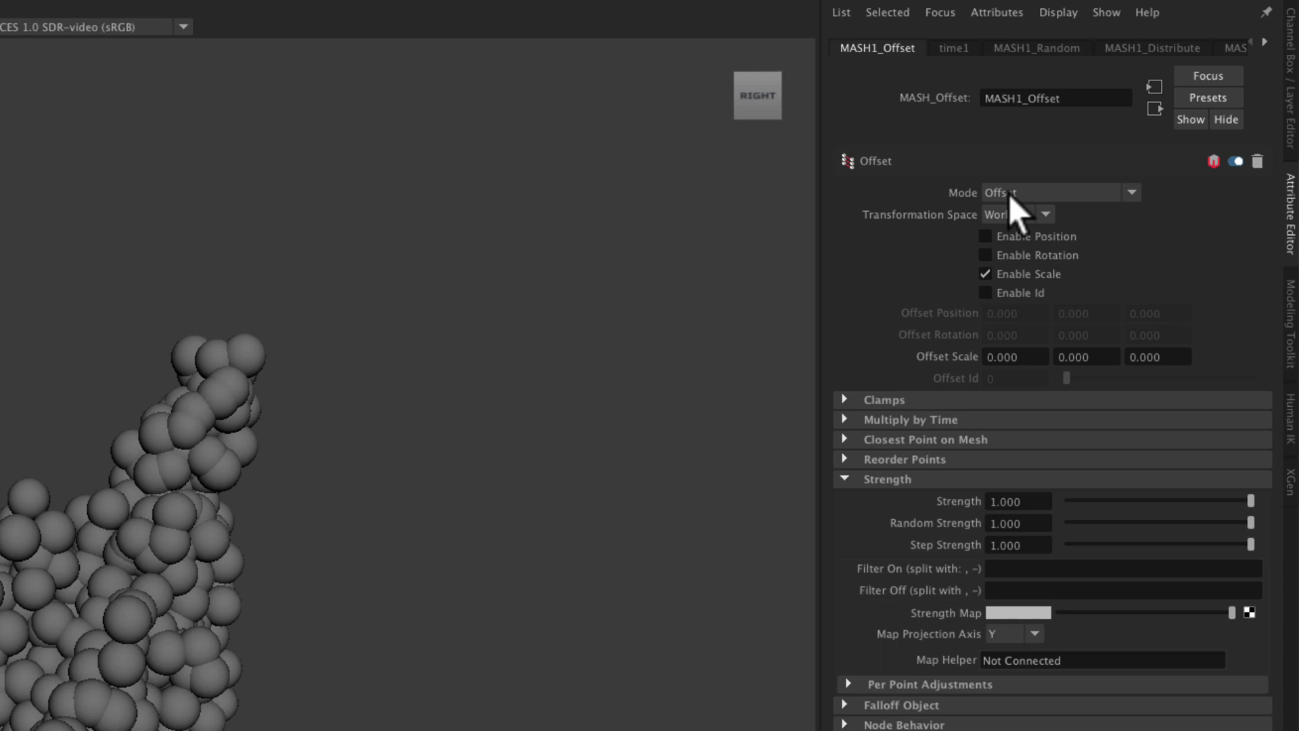
- Set the Offset node's mode to Overwrite and turn the node back on
left_click(1049, 198)
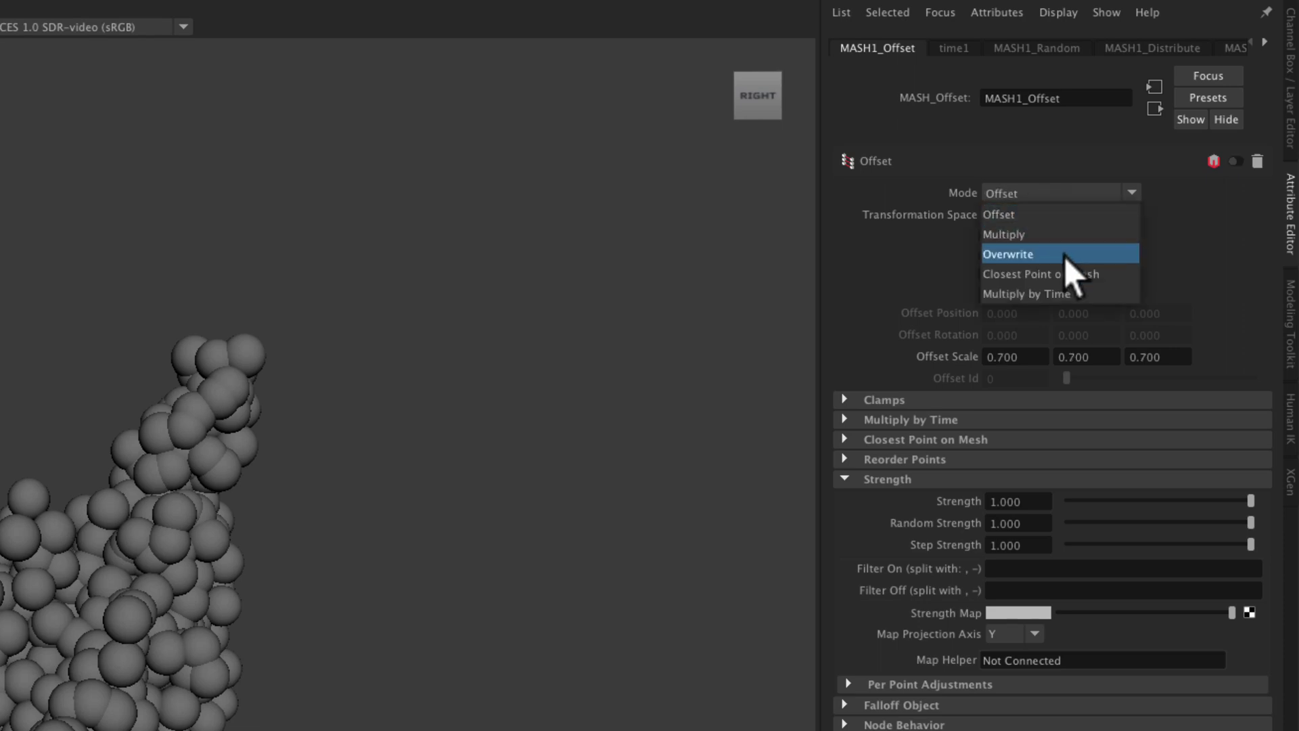
left_click(1065, 255)
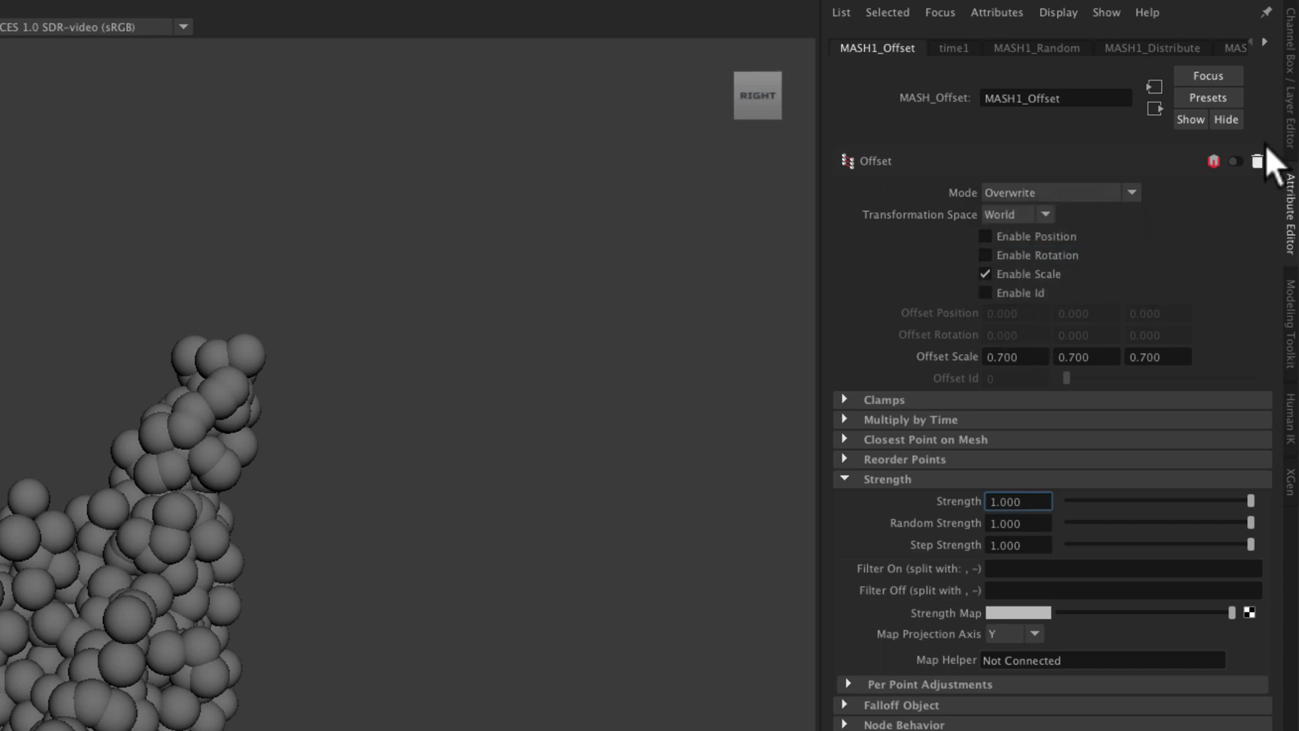
left_click(1235, 161)
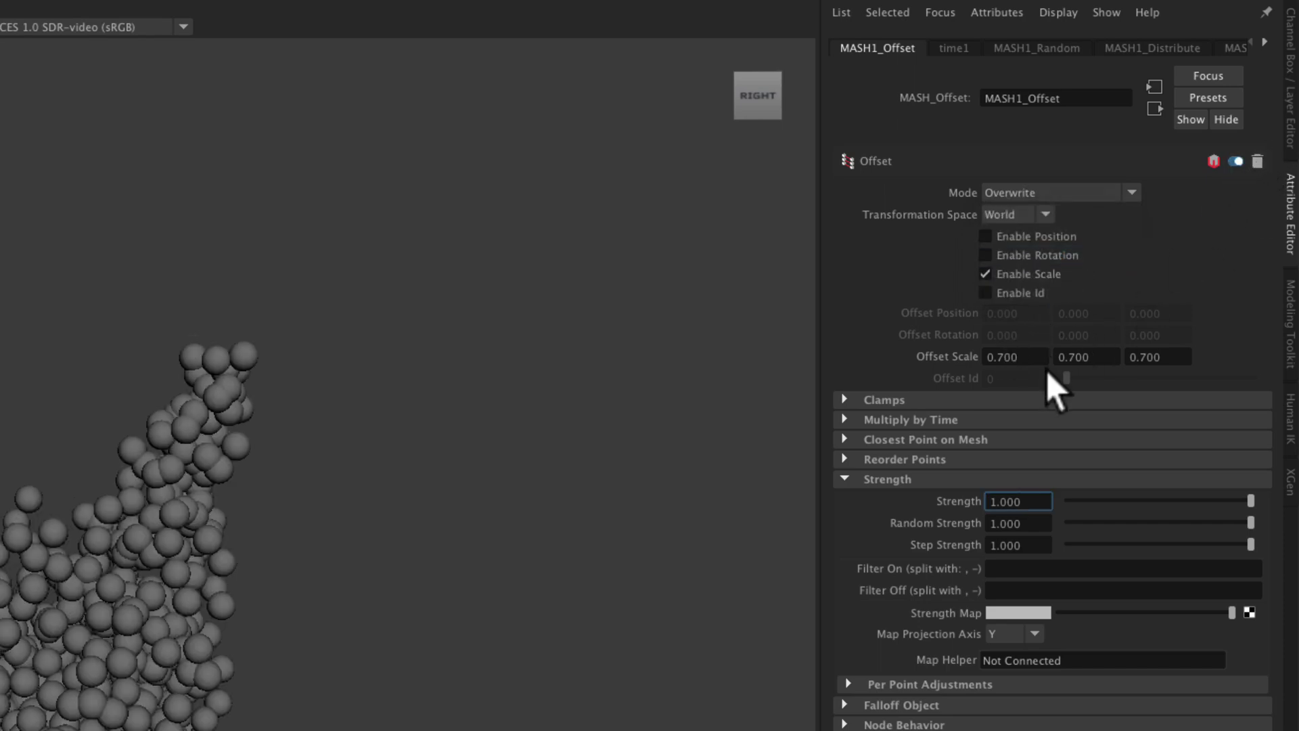
- Set the Offset Scale to 0.1 on all three axes and lower the Offset node's Strength to about 0.61
left_click(1033, 357)
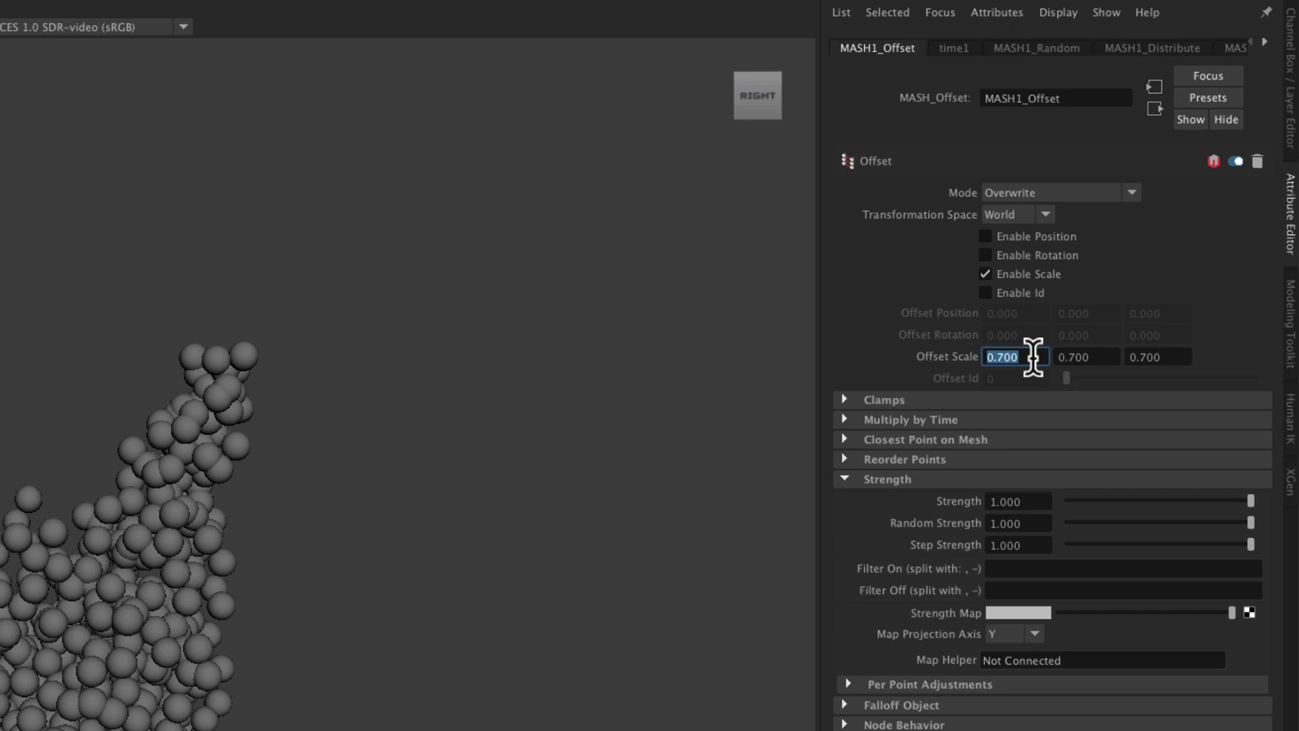
type("0.1")
key("Tab")
type("0.1")
key("Tab")
type("0.1")
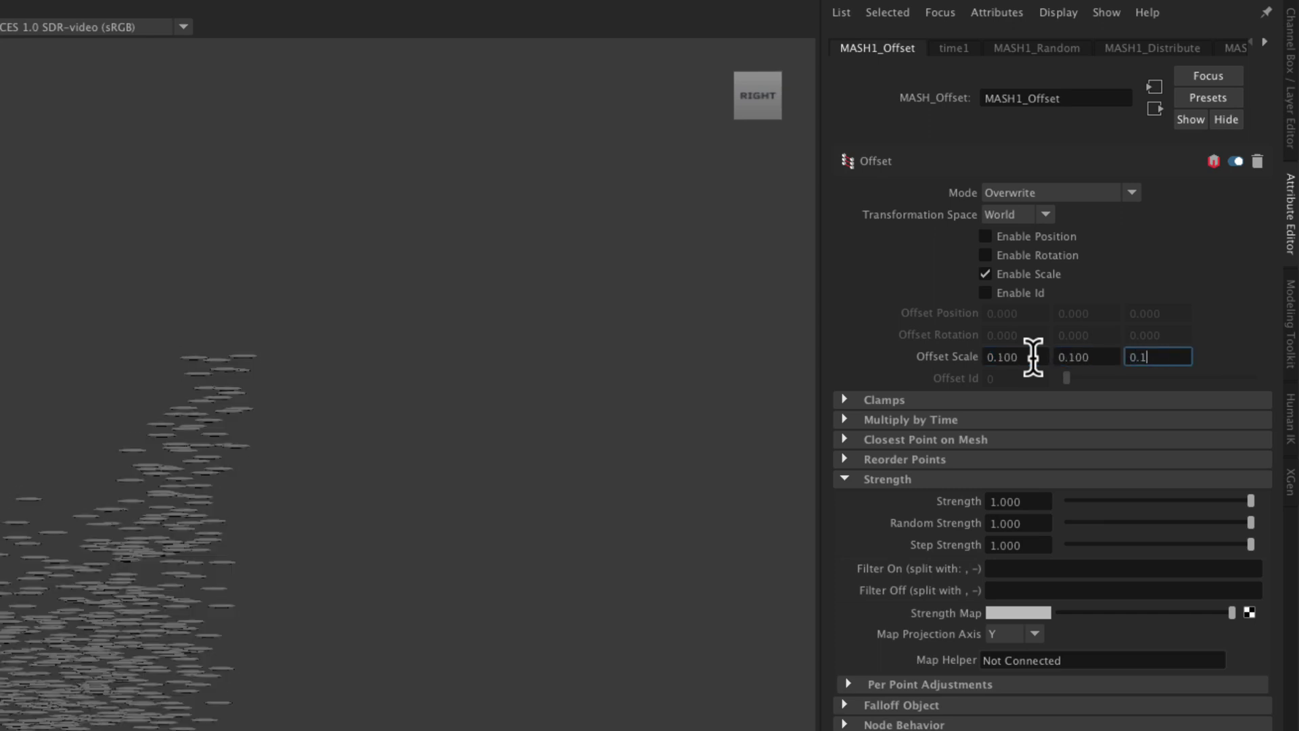
left_click(1033, 356)
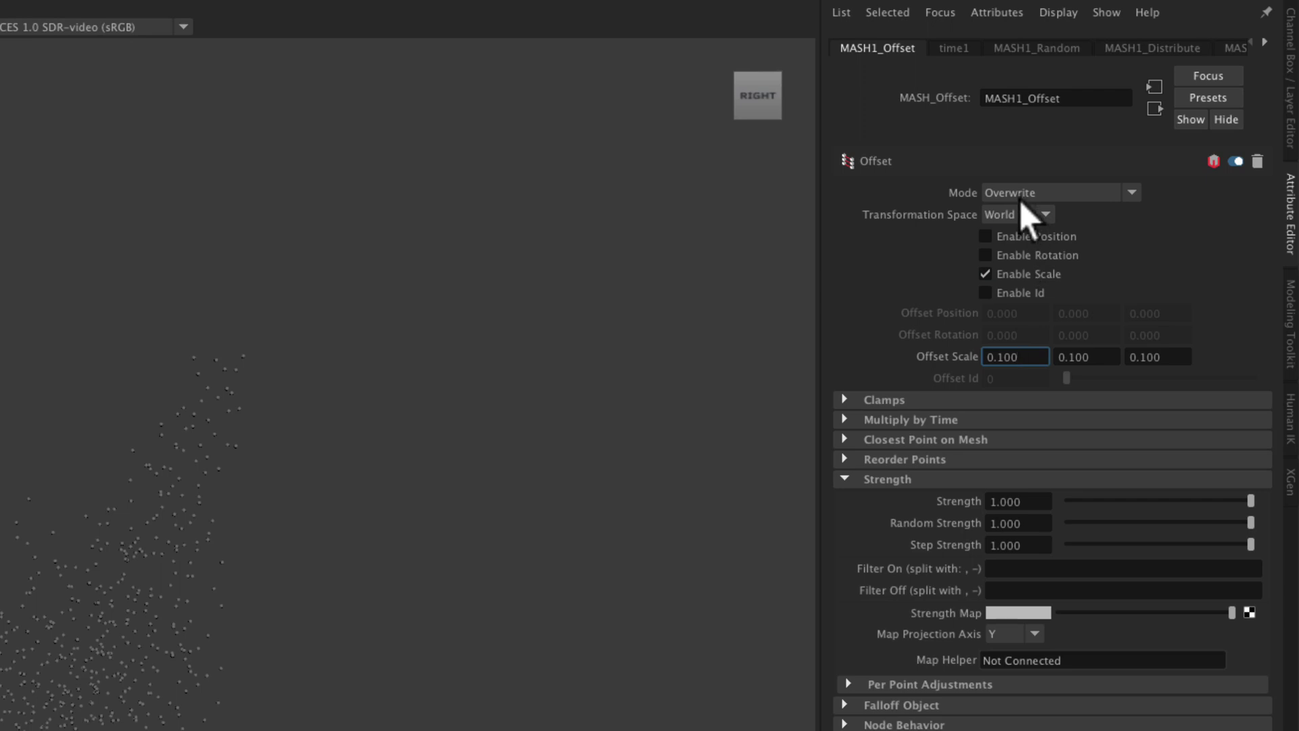
left_click(1094, 356)
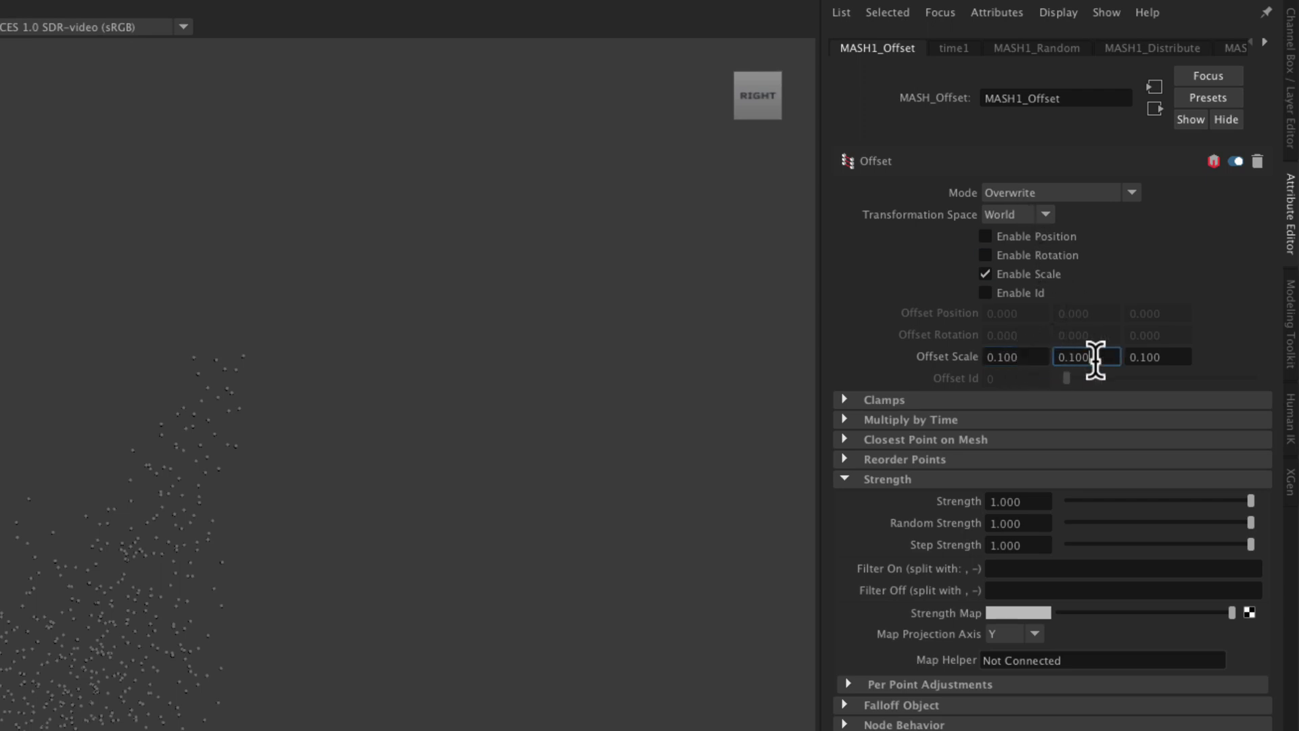
left_click(1146, 357)
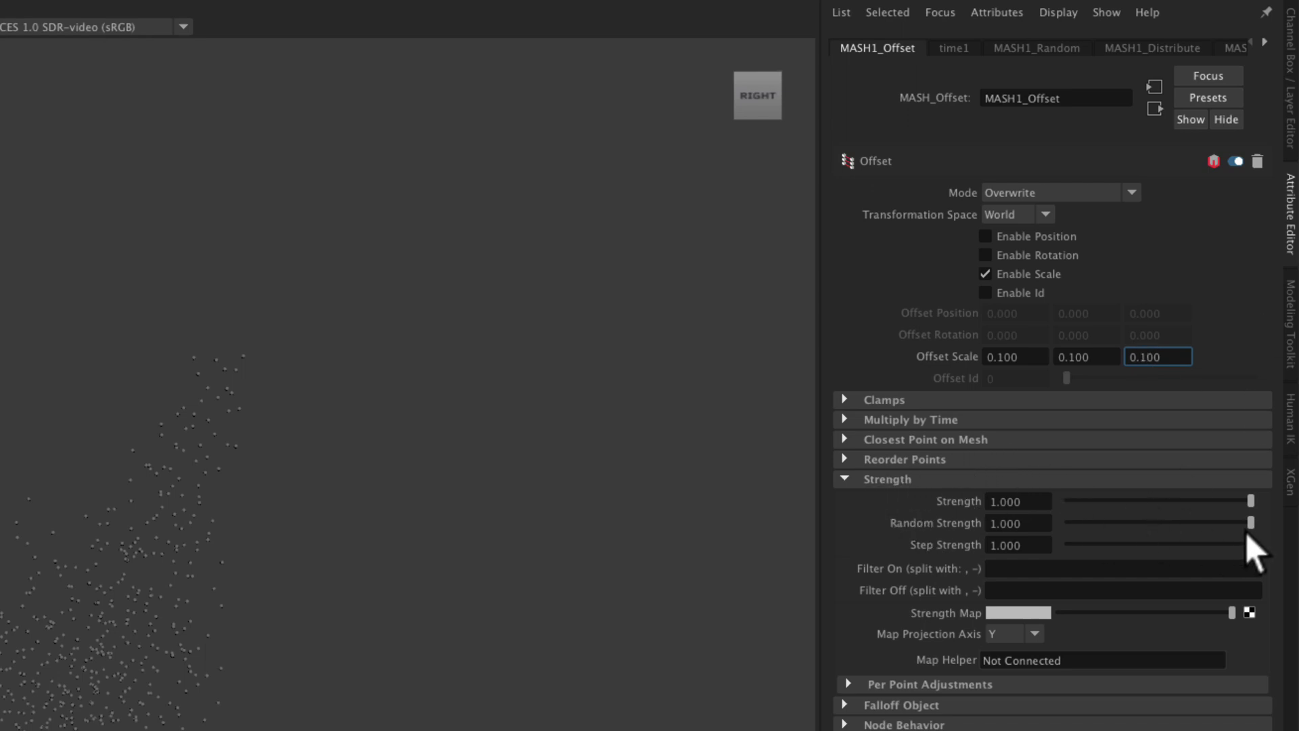
left_click_drag(1250, 503, 1282, 516)
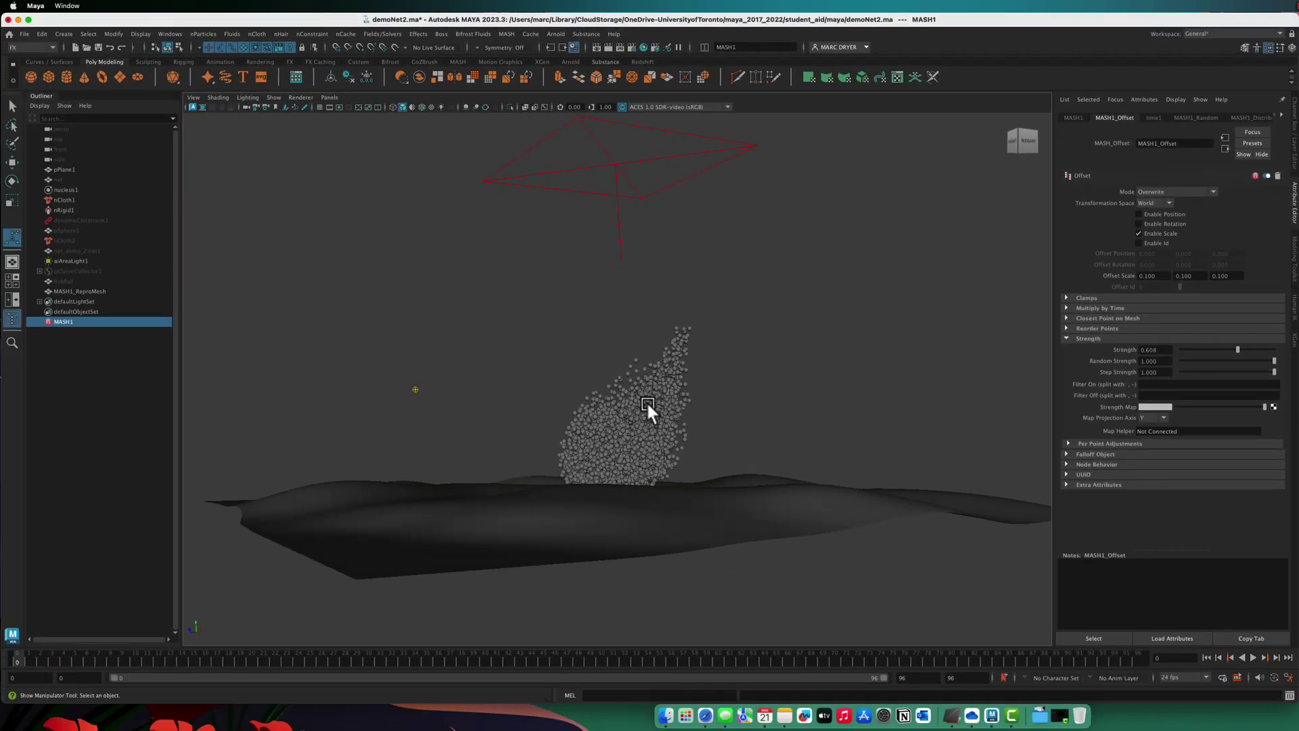
left_click_drag(646, 404, 703, 278, "alt")
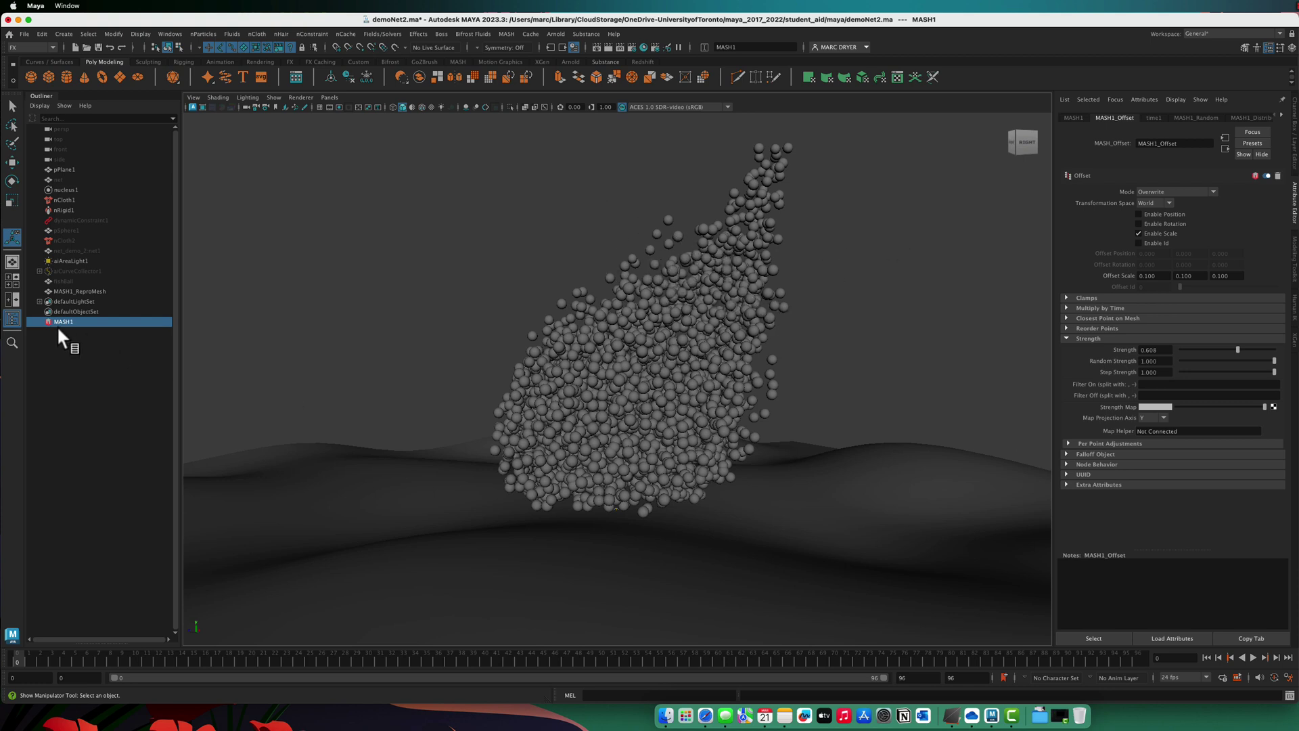
- Add a Visibility node to the MASH1 network
left_click(1072, 119)
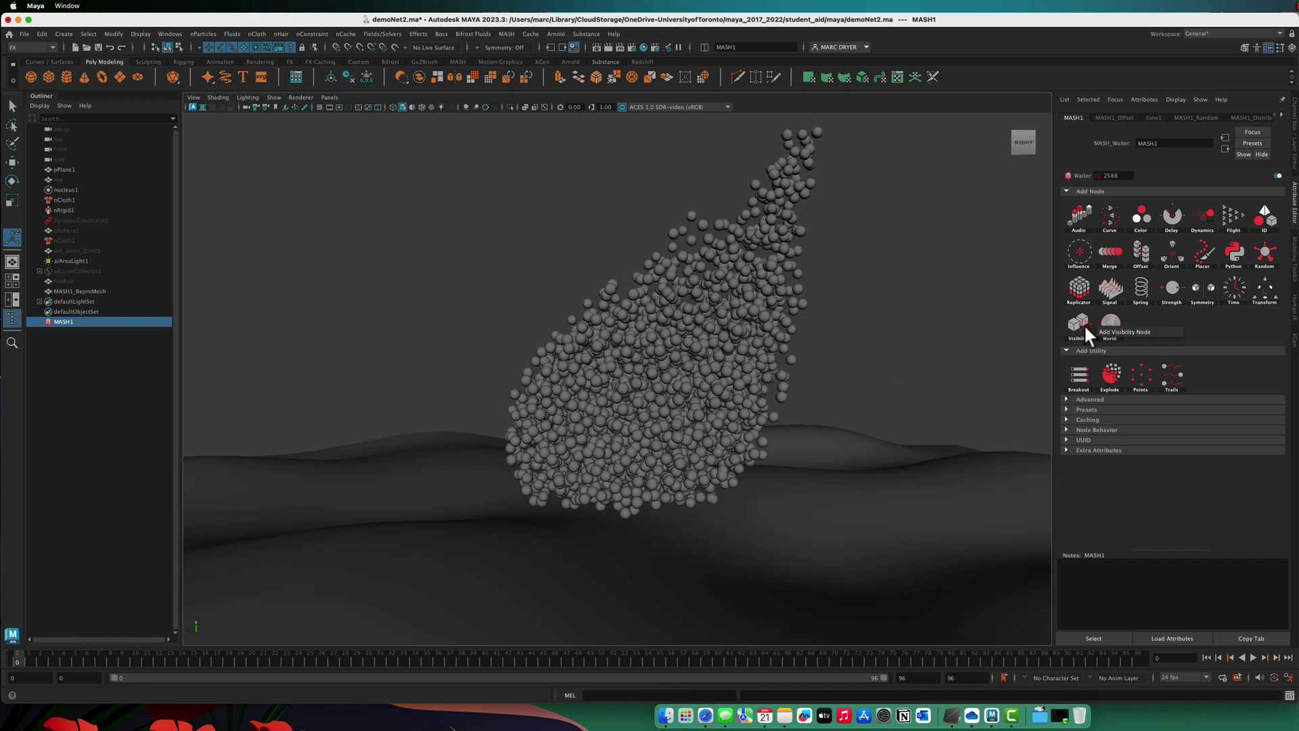
left_click(1144, 333)
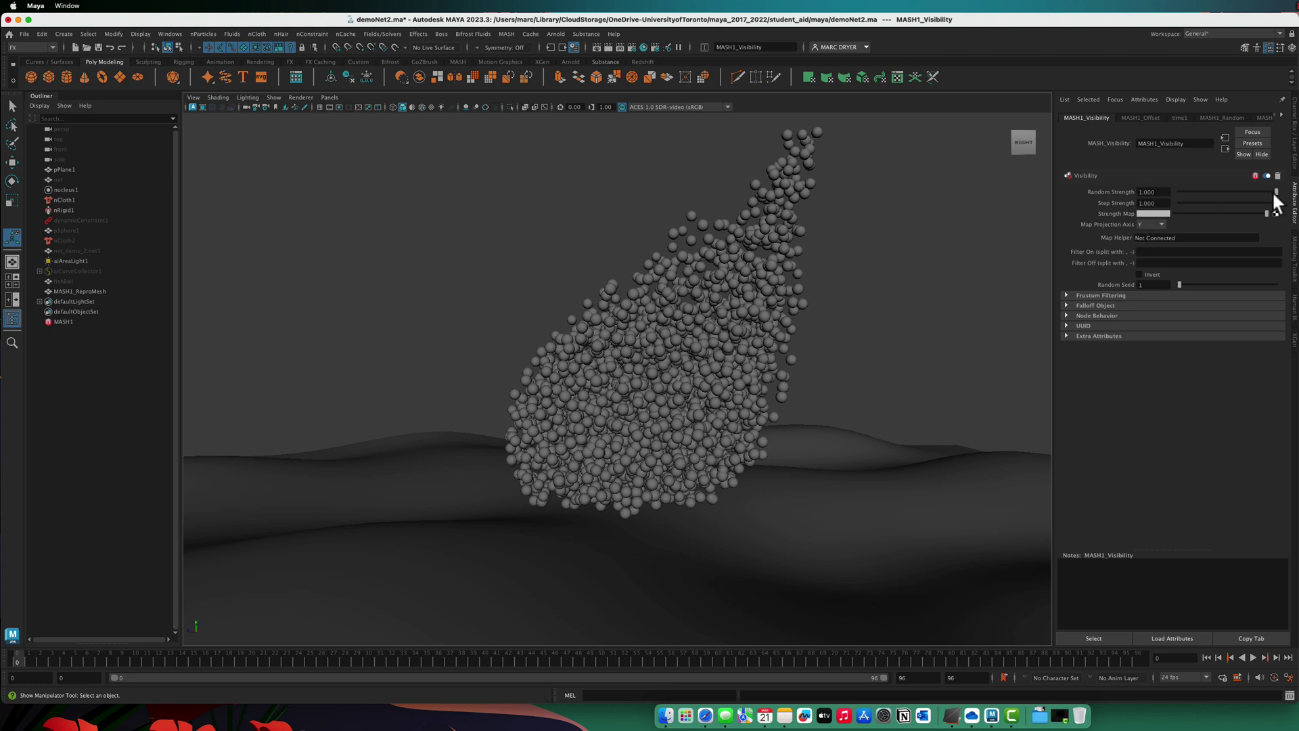
- Try lower Random Strength and Step Strength values on the Visibility node, returning both to 1
left_click_drag(1226, 197, 1276, 192)
mouse_move(1260, 204)
left_mouse_down()
mouse_move(1235, 203)
mouse_move(1253, 203)
left_mouse_up()
left_click_drag(1035, 274, 1172, 222, "alt")
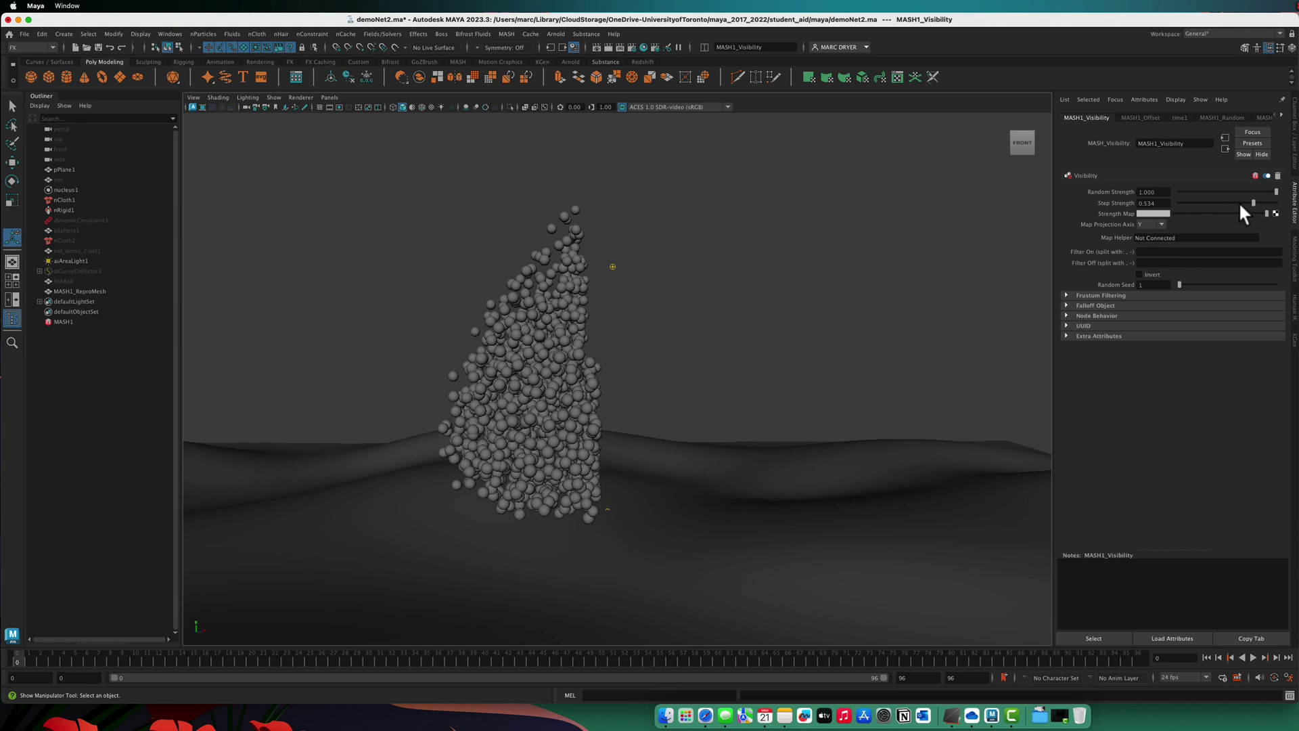
left_click_drag(1250, 203, 1289, 213)
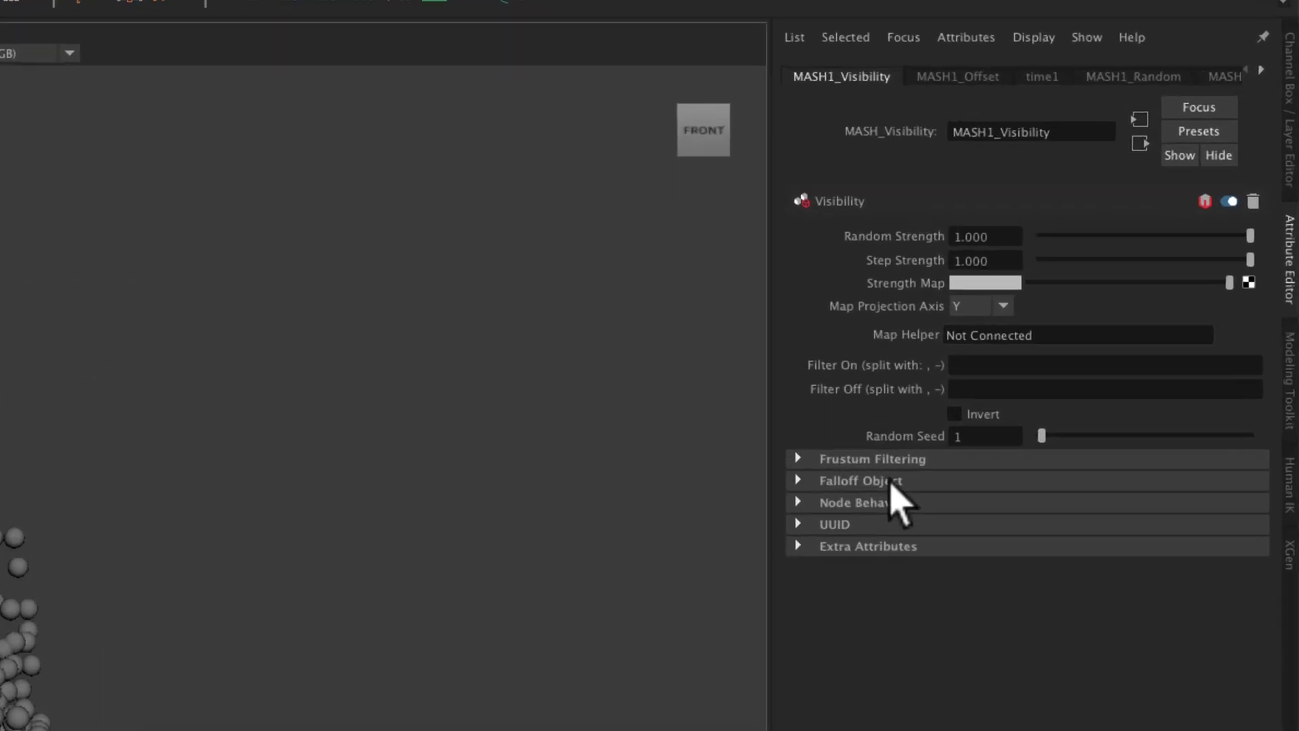
- Create a new falloff object for the Visibility node
left_click(1110, 305)
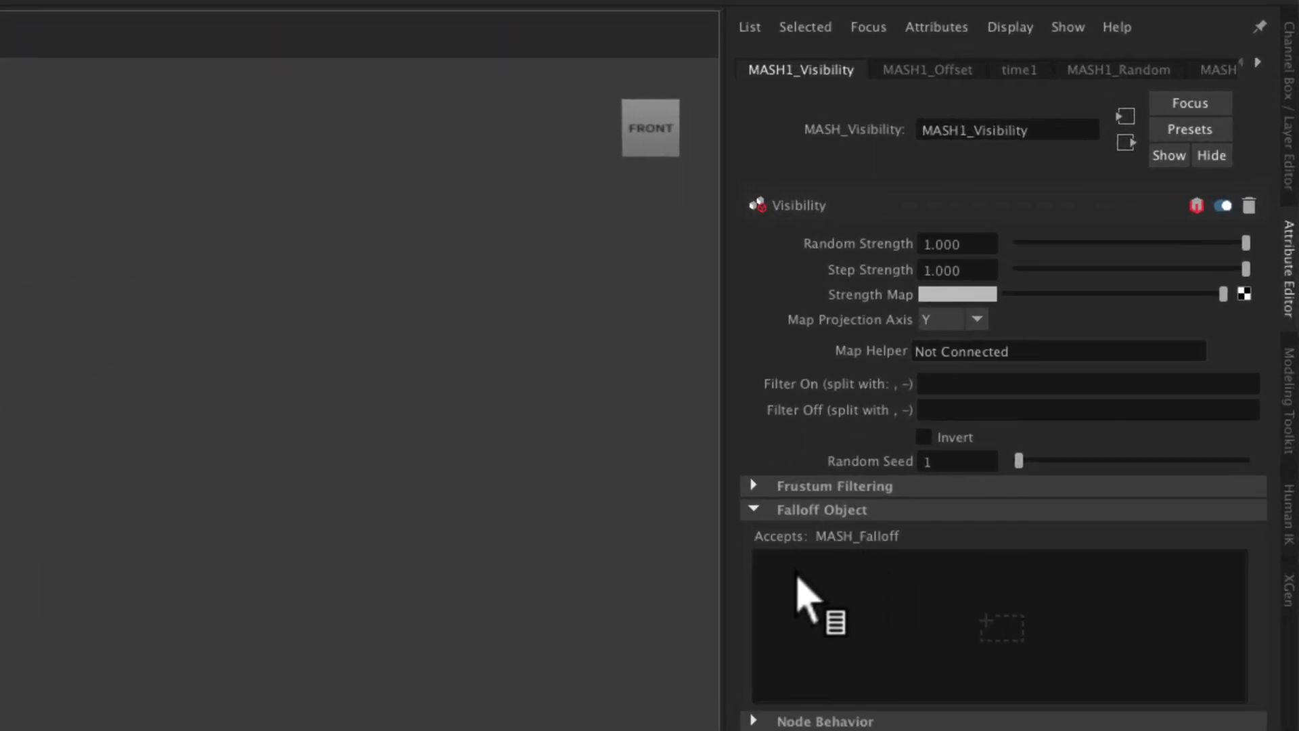
right_click(926, 596)
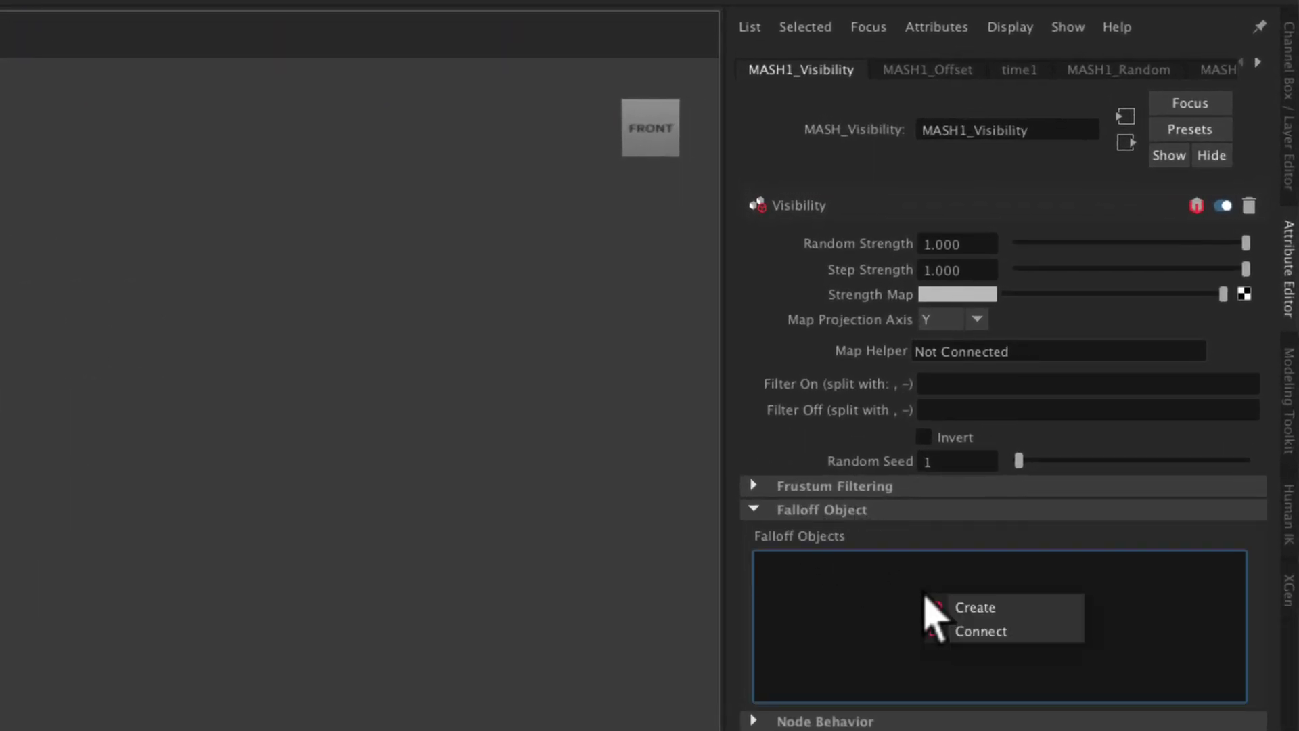
left_click(977, 605)
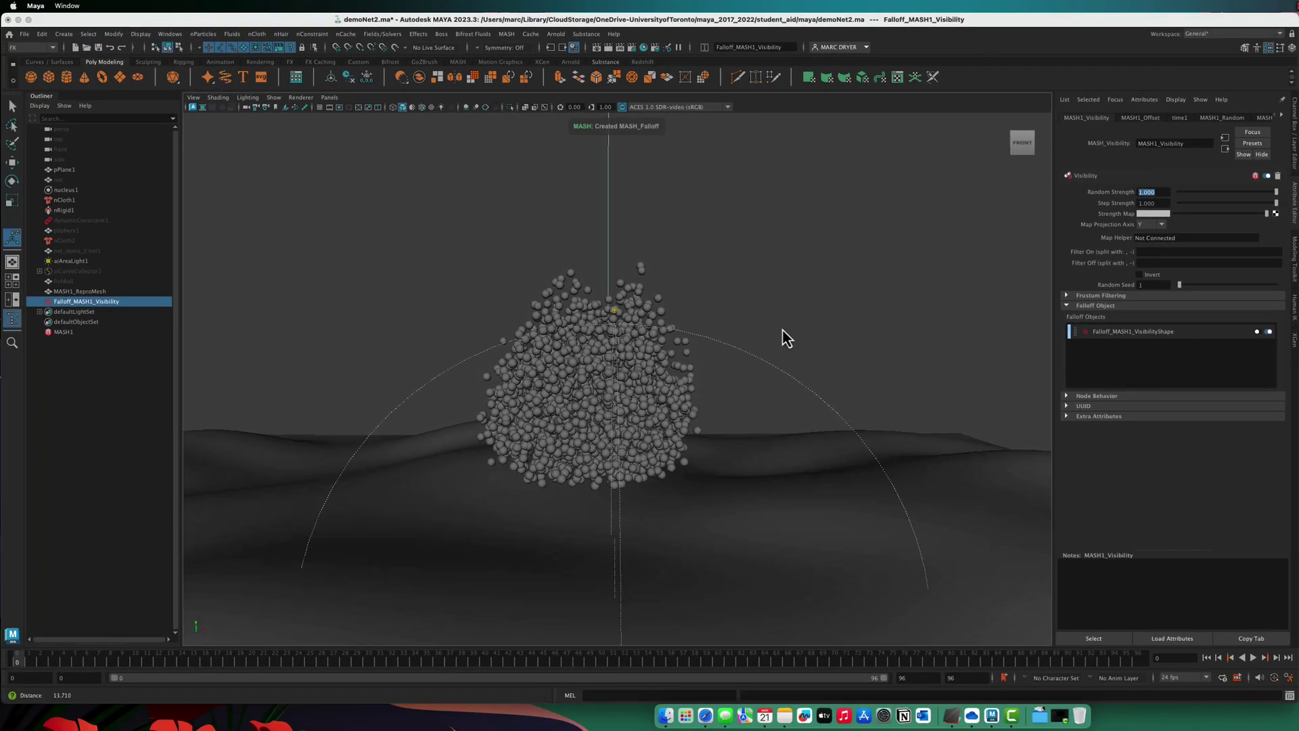
- Try moving and scaling the Falloff_MASH1_Visibility sphere relative to the cluster of small spheres
right_click_drag(785, 338, 591, 346, "alt")
left_click_drag(591, 345, 504, 345, "alt")
key("w")
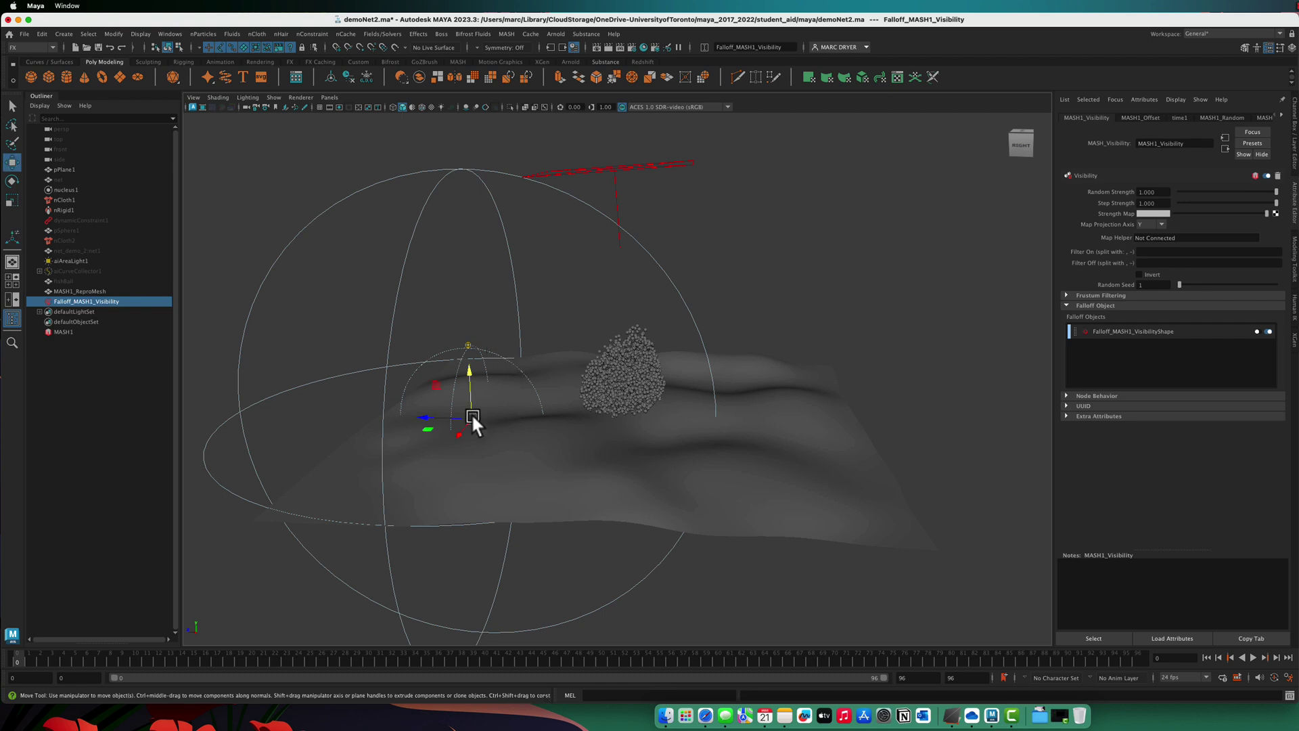
left_click_drag(426, 411, 419, 379)
key("r")
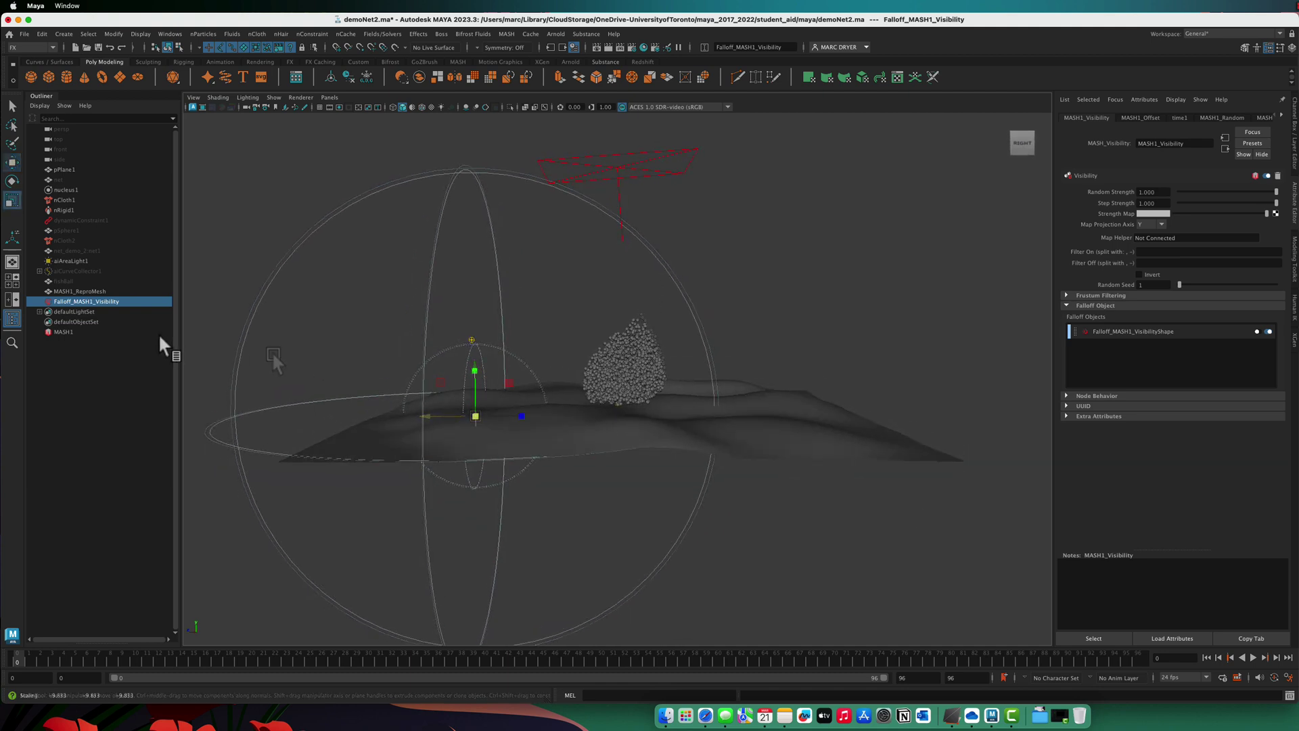
- Change the visibility falloff's shape to Cube, rotate it about 50 degrees in X and shift its position
left_click_drag(32, 293, 59, 304)
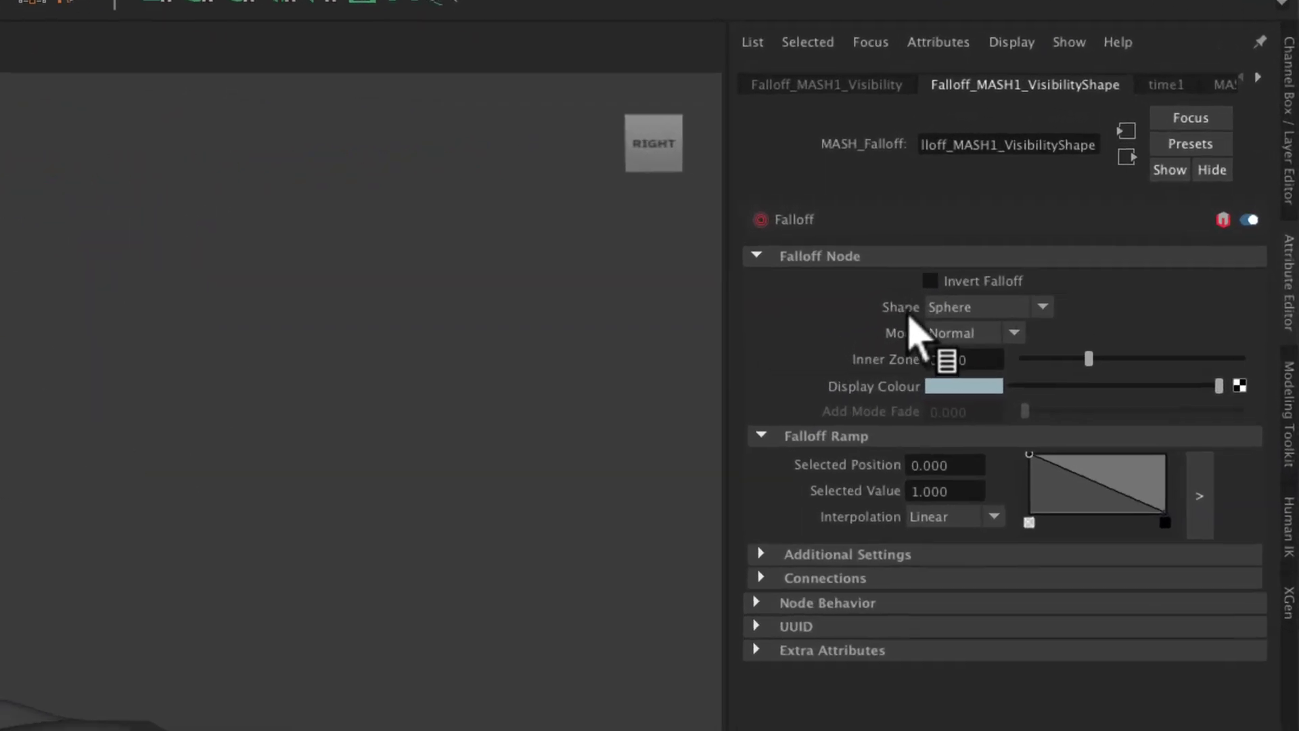
left_click(944, 309)
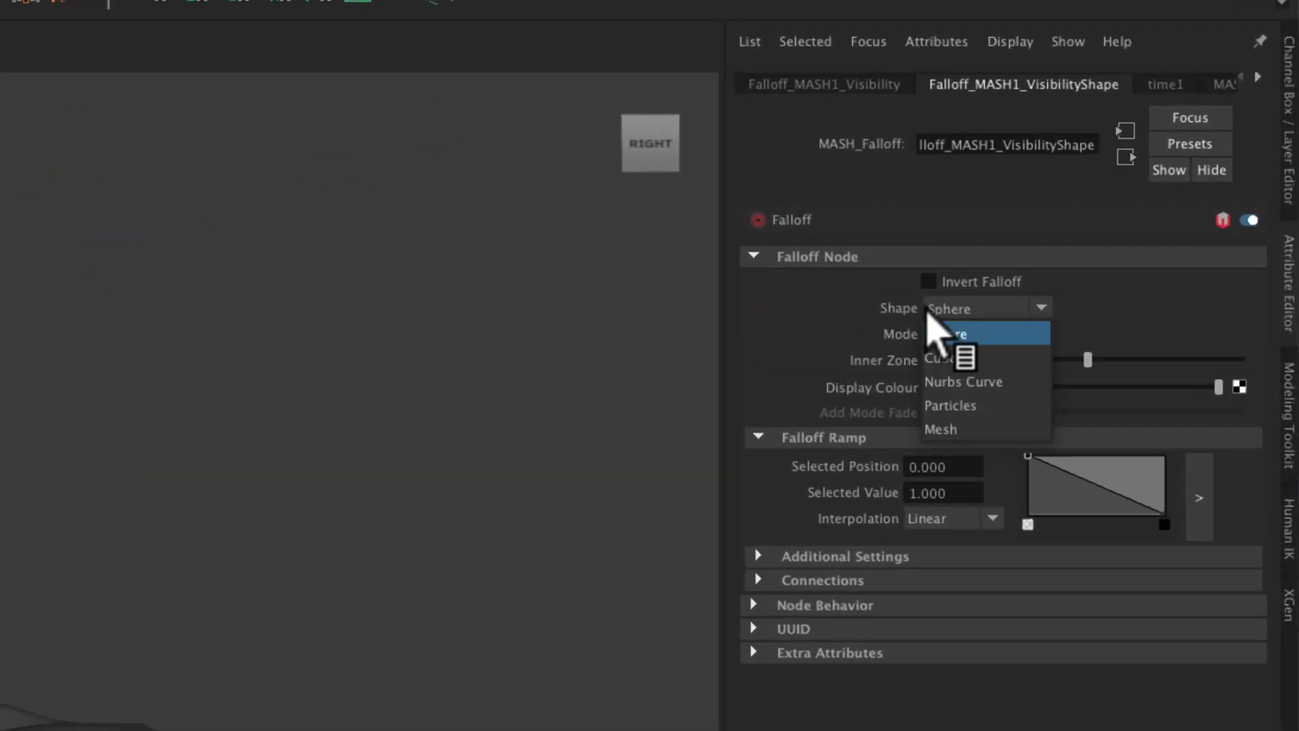
left_click(955, 355)
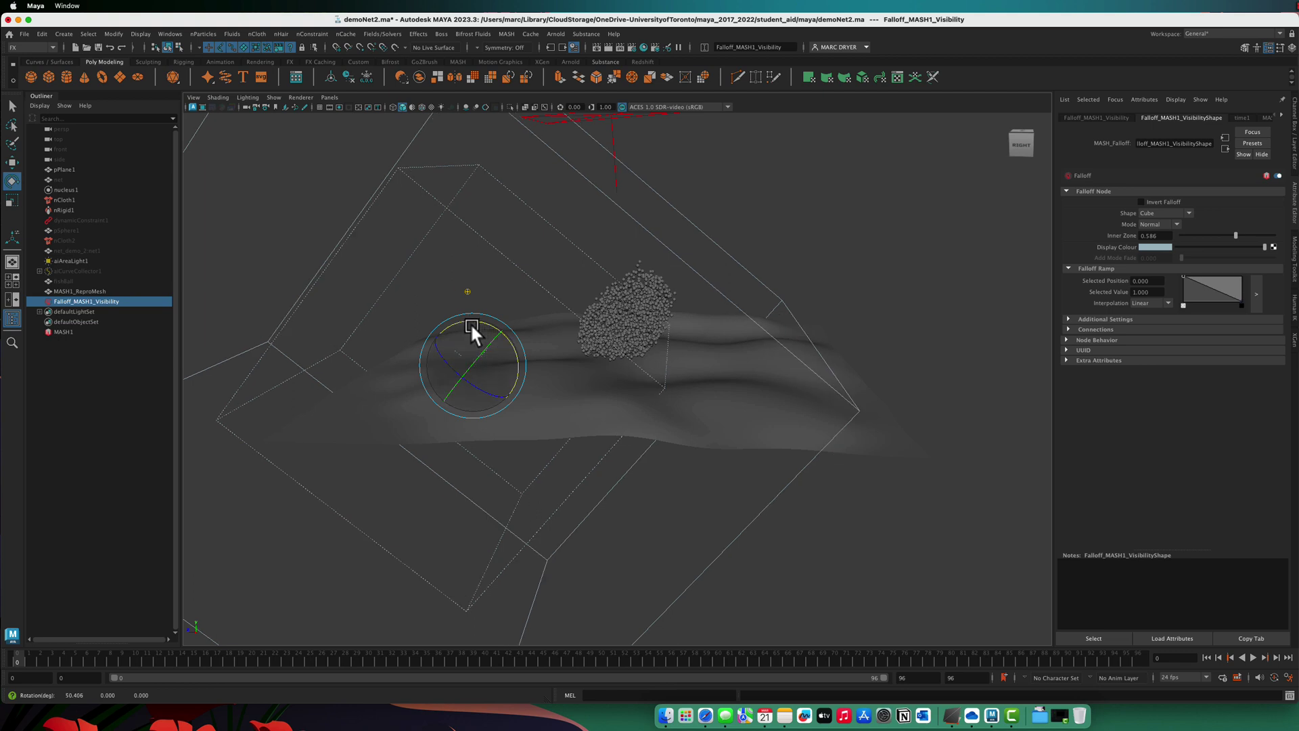
key("w")
left_click_drag(462, 401, 499, 406, "alt")
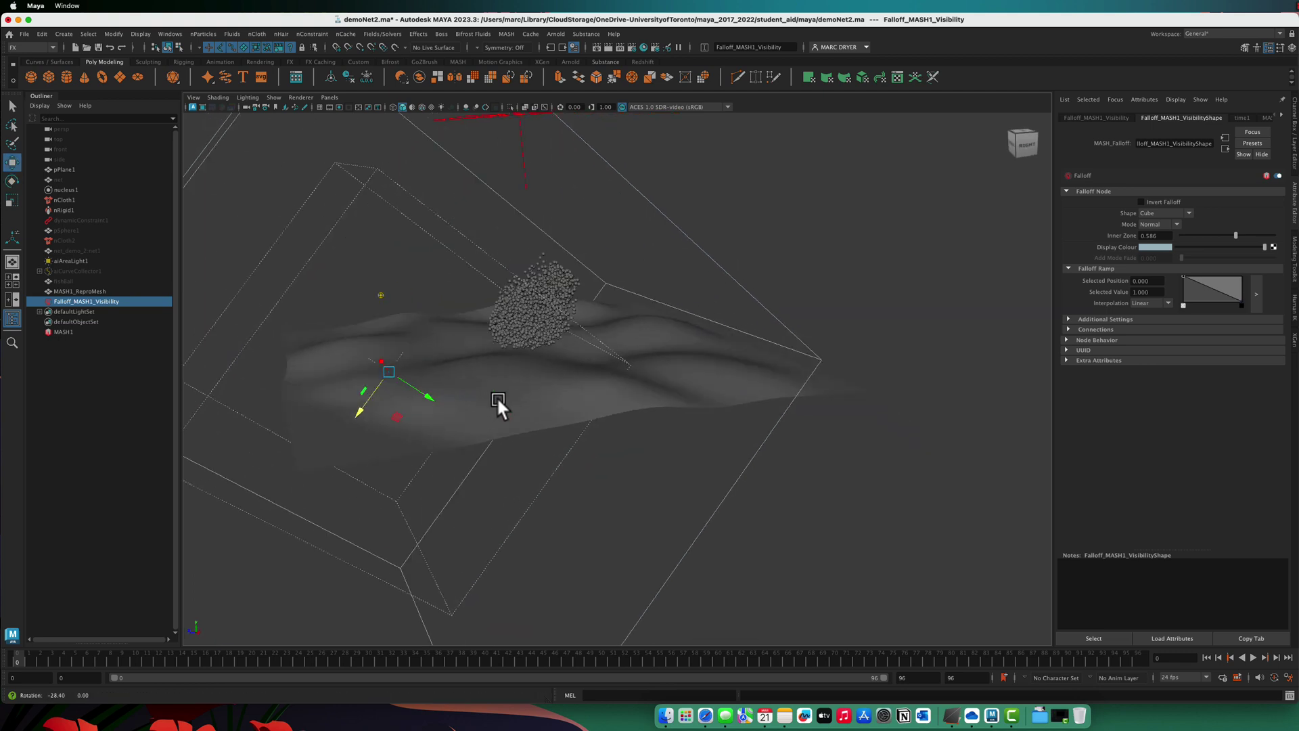
left_click_drag(364, 413, 358, 411)
- Hide the visibility falloff object and show the hidden aiCurveCollector1 net curves around the spheres
key("ctrl+h")
left_click(109, 271)
key("shift+h")
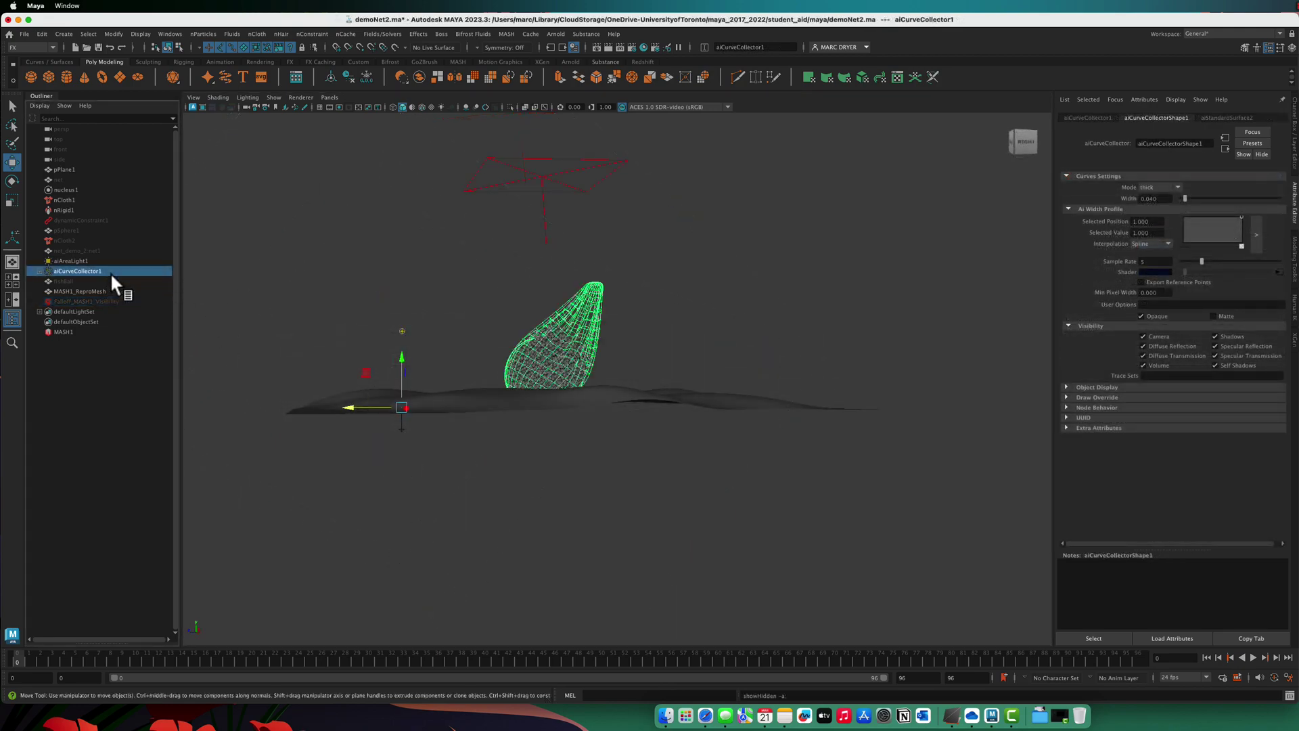
scroll(528, 371, "up", 5)
left_click_drag(528, 371, 478, 377, "alt")
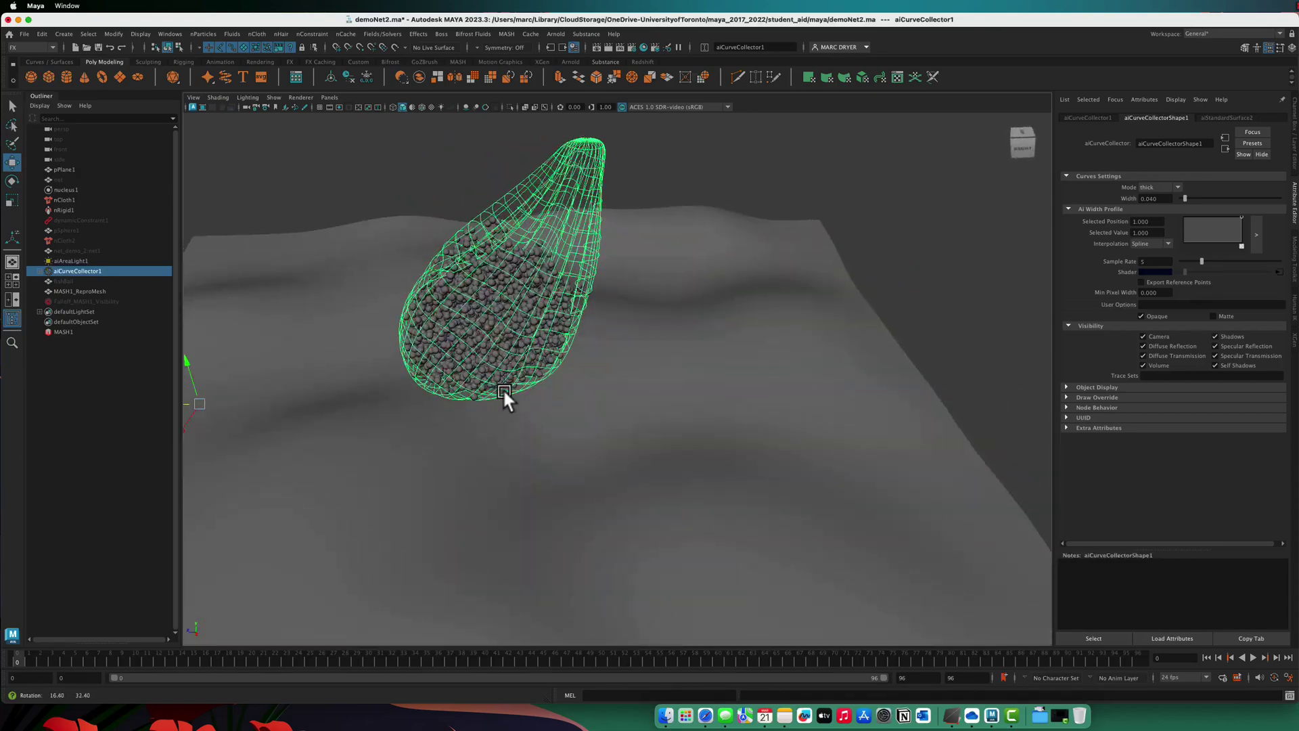
right_click_drag(478, 377, 290, 360, "alt")
middle_click_drag(290, 360, 179, 399, "alt")
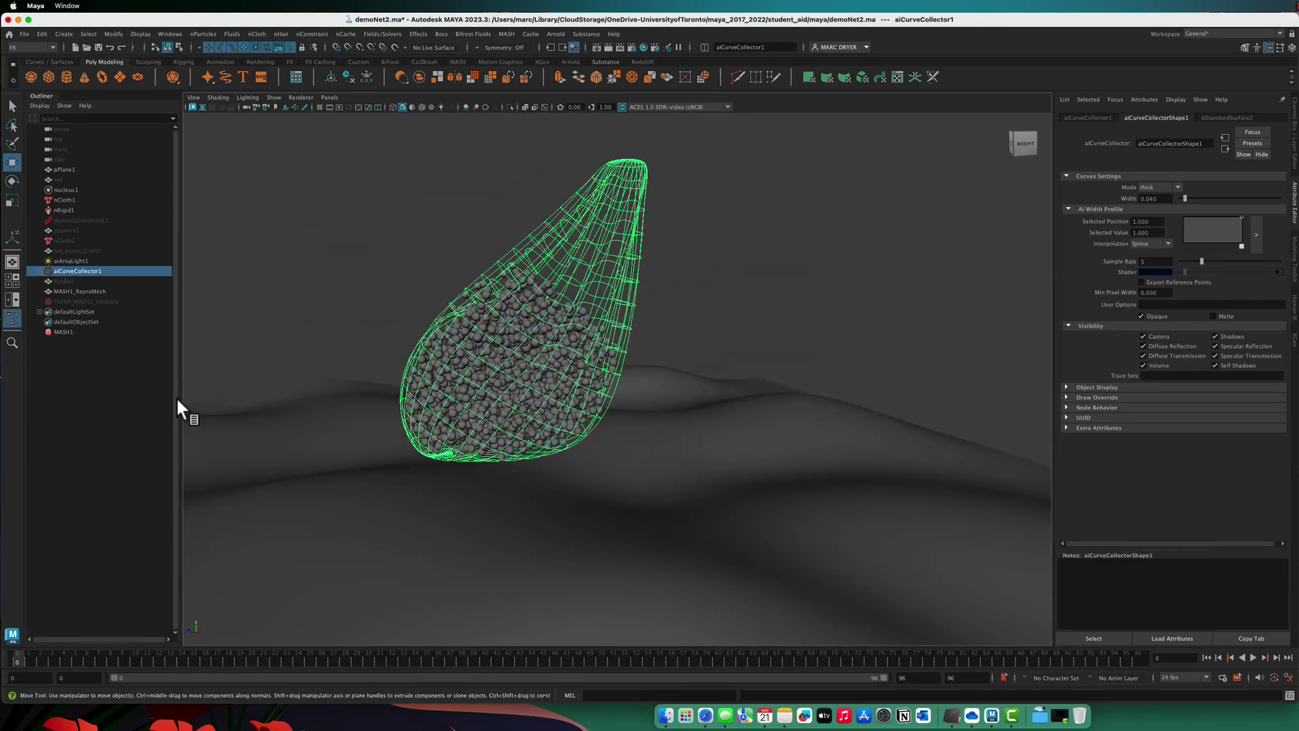
- Save the scene and check a test render of the filled net in the Arnold RenderView
key("super+s")
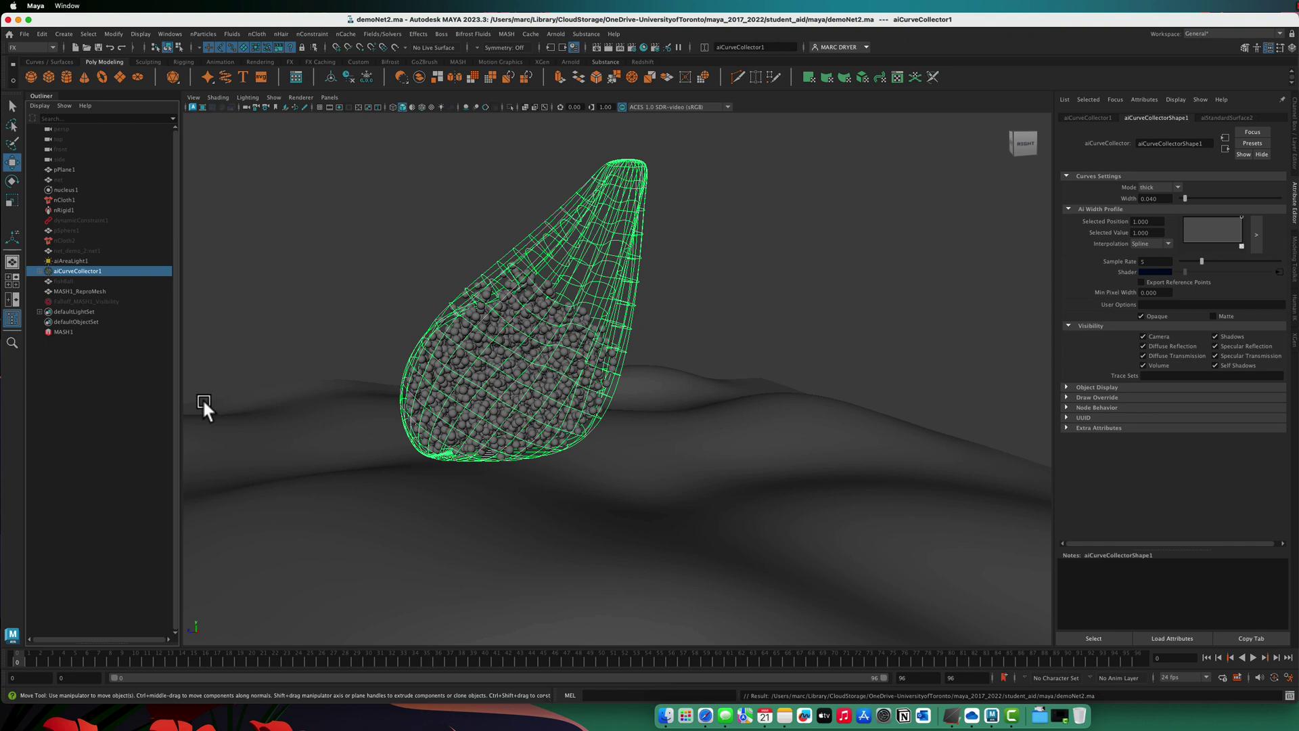
left_click_drag(403, 316, 446, 267, "alt")
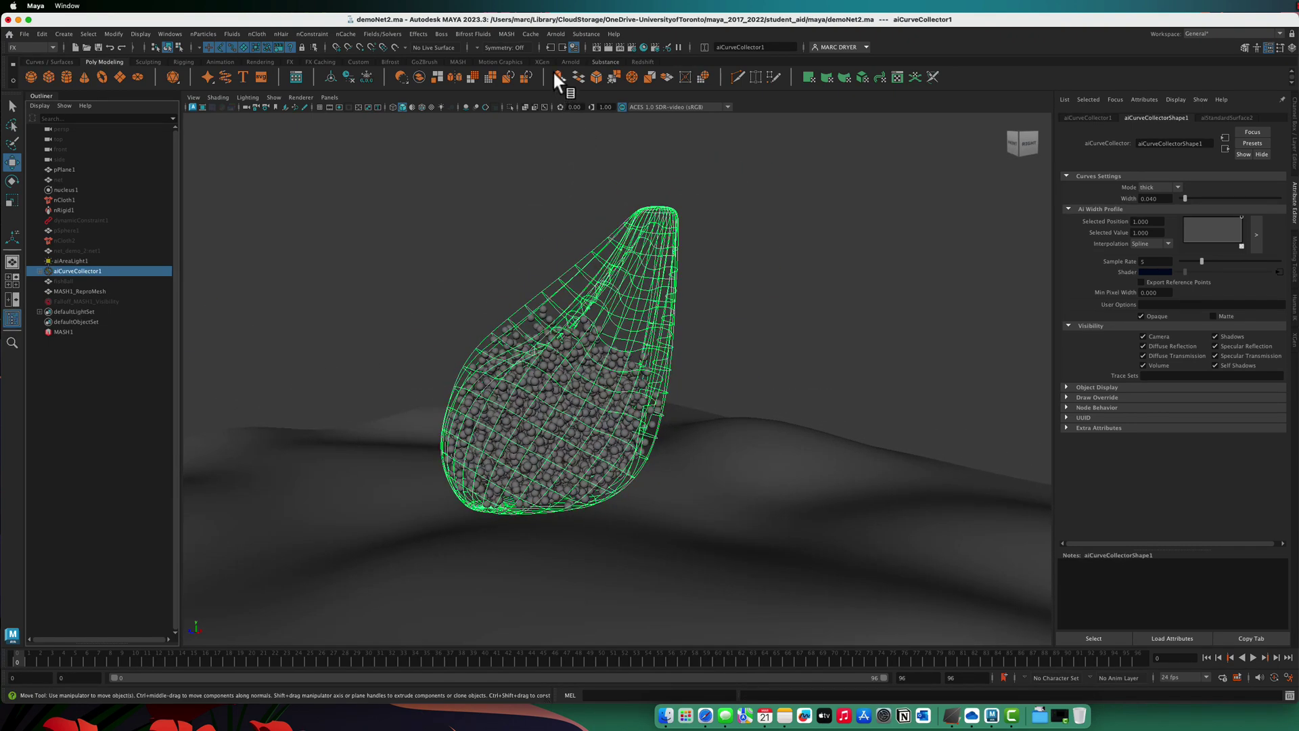
left_click(555, 33)
left_click(576, 63)
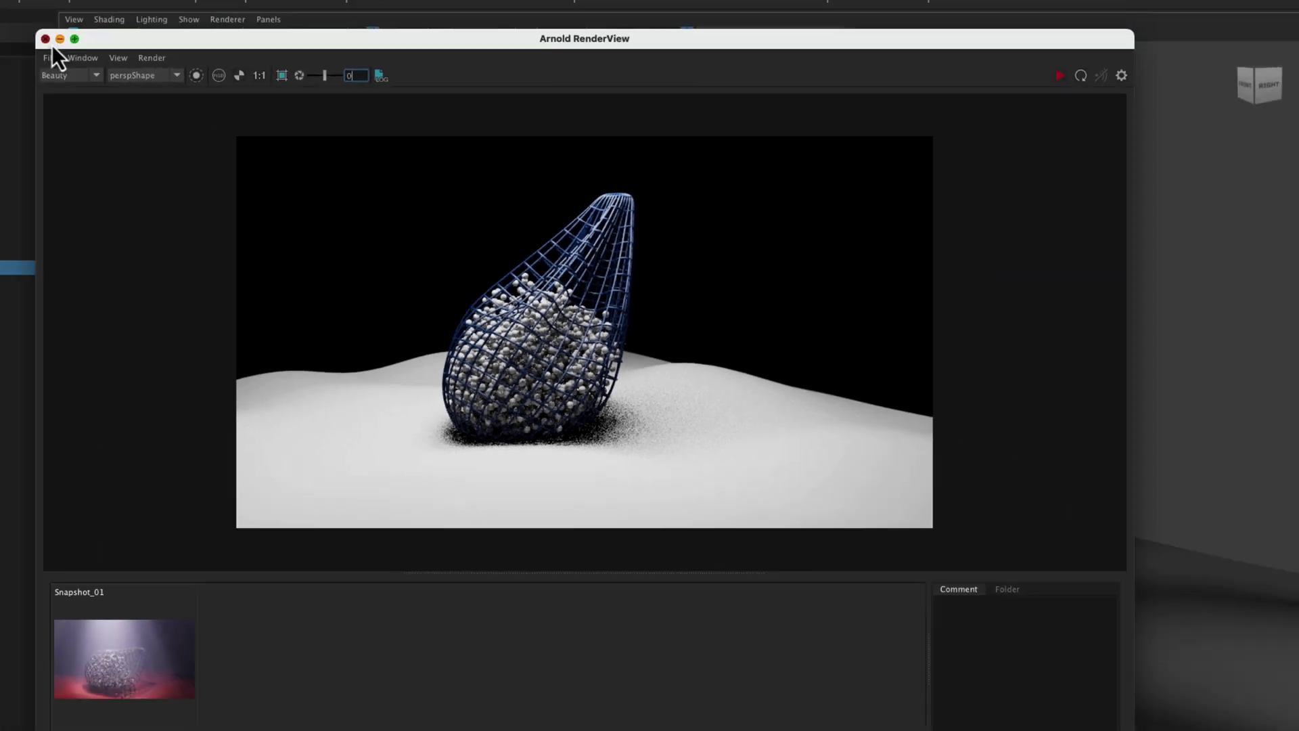
left_click(45, 39)
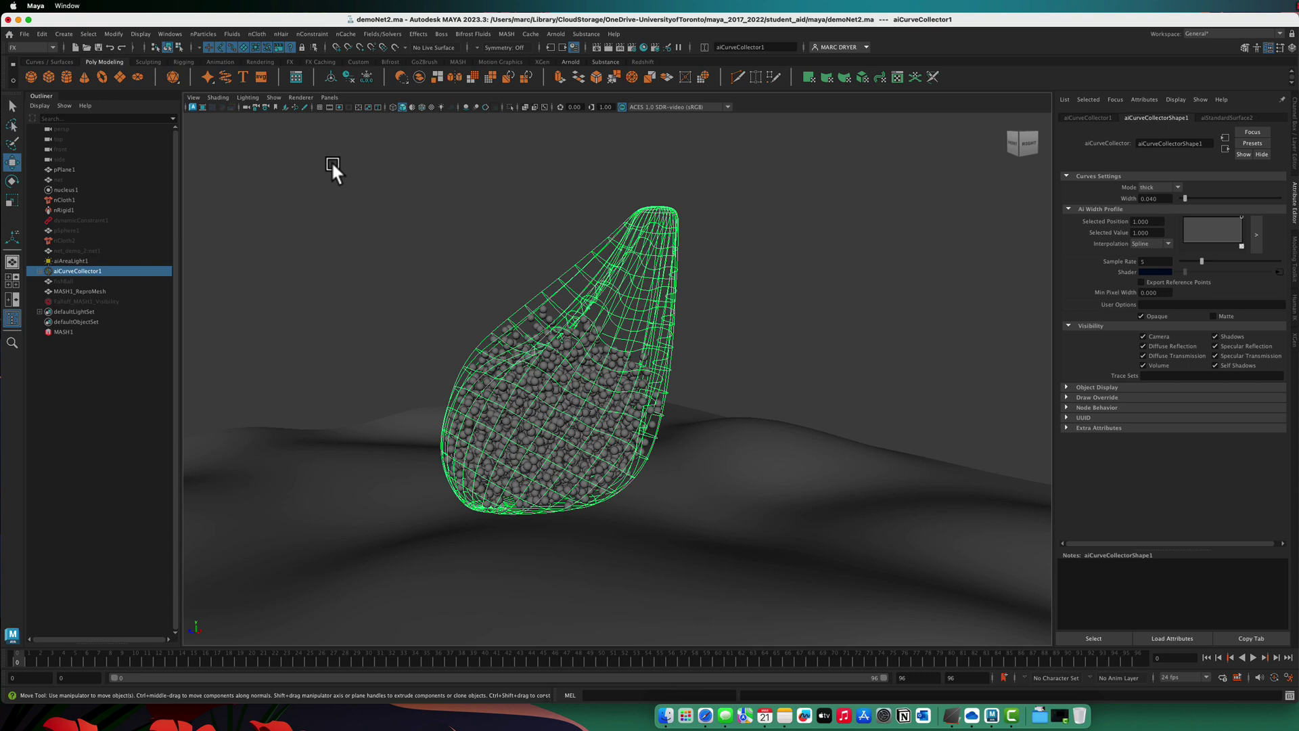
- Import the fish OBJ model into the scene and select its mesh below the ground plane
left_click(93, 396)
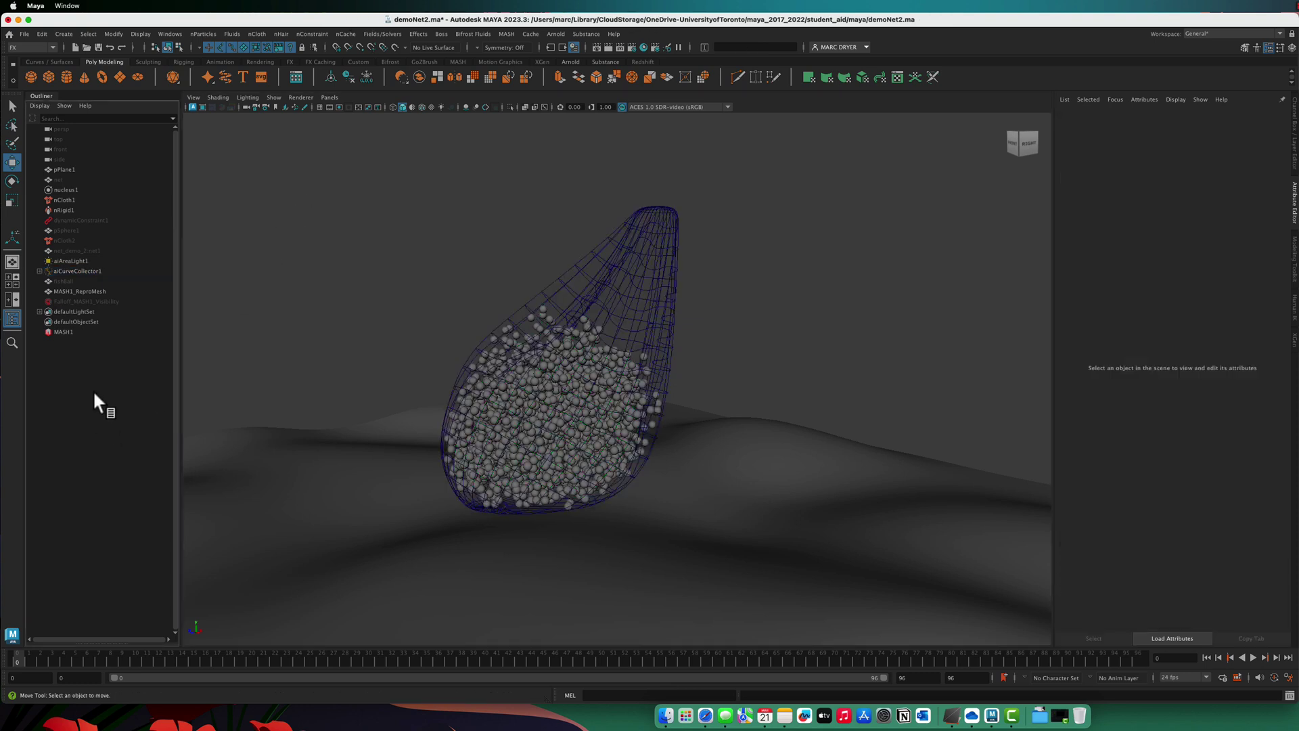
left_click(24, 34)
left_click(404, 282)
right_click_drag(768, 468, 477, 428, "alt")
left_click_drag(478, 434, 630, 515, "alt")
left_click(663, 539)
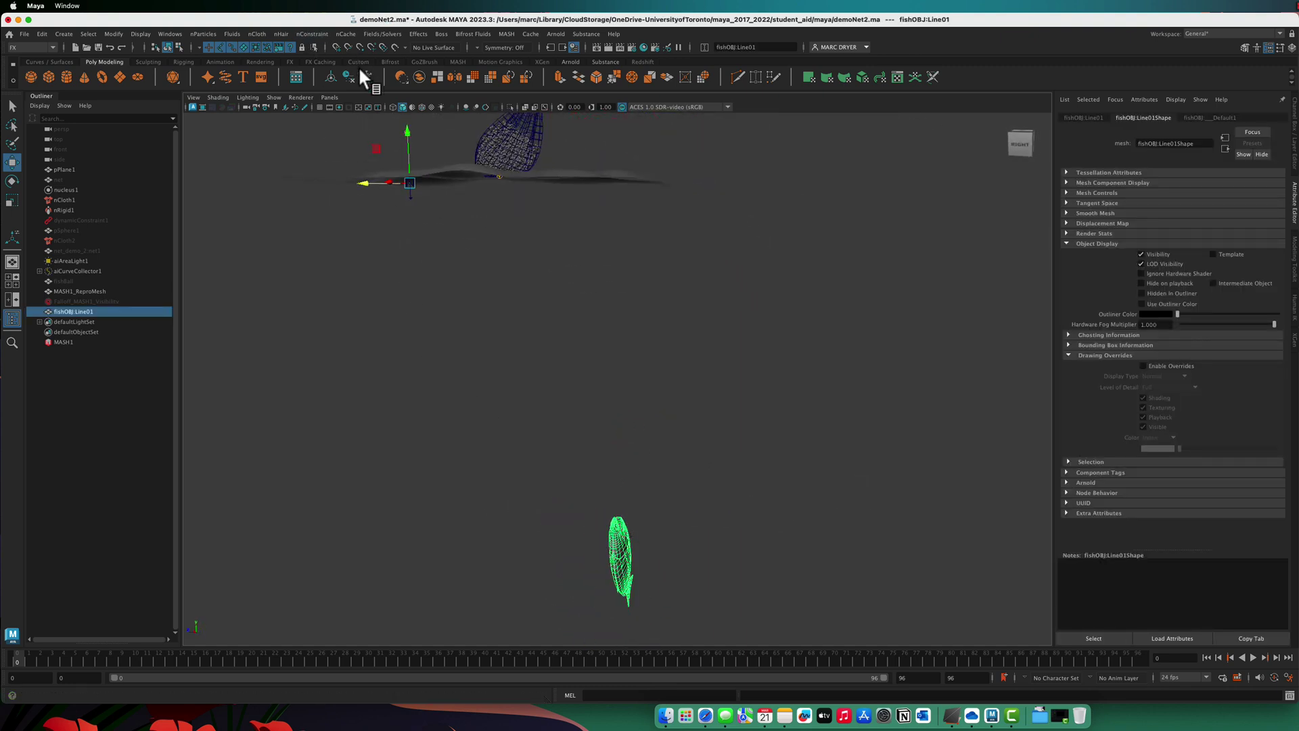
- Center the fish mesh's pivot and scale it down uniformly on all three axes, first to 0.2 and finally to 0.1
left_click(331, 77)
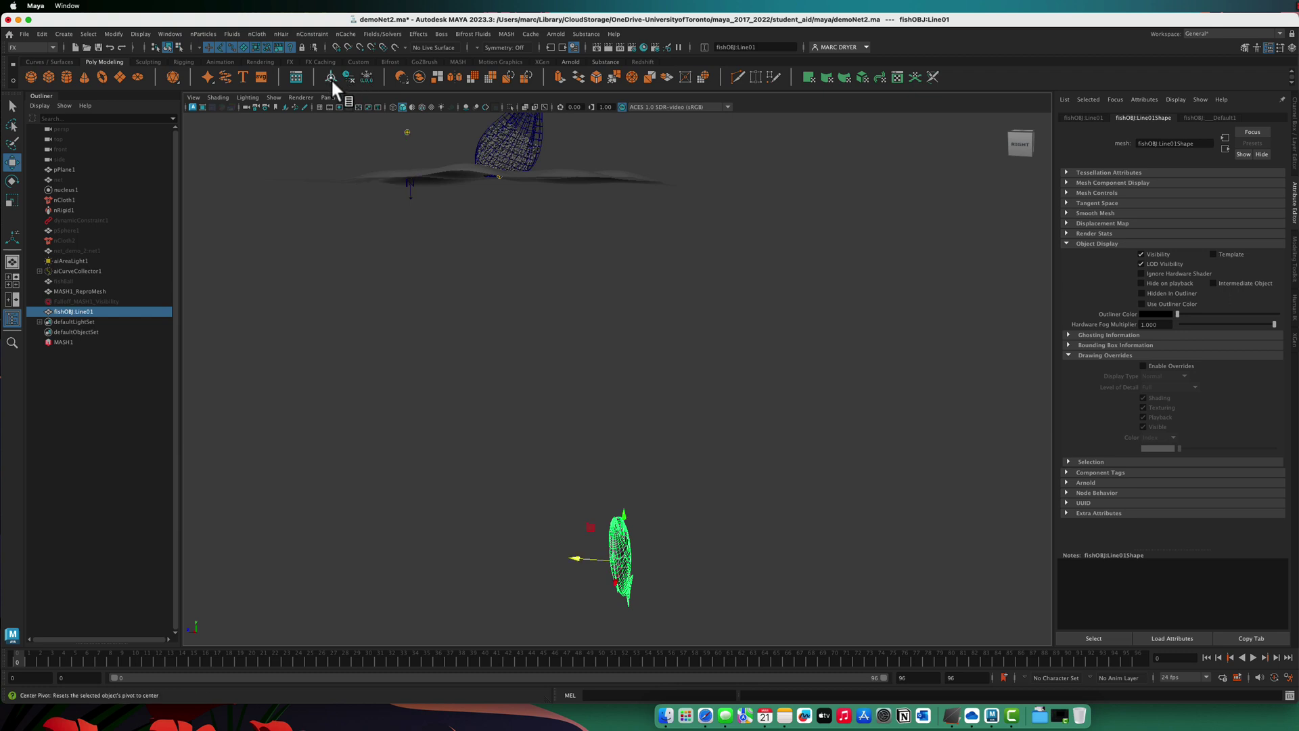
left_click(1295, 153)
left_click(1265, 177)
left_click_drag(1266, 176, 1268, 192)
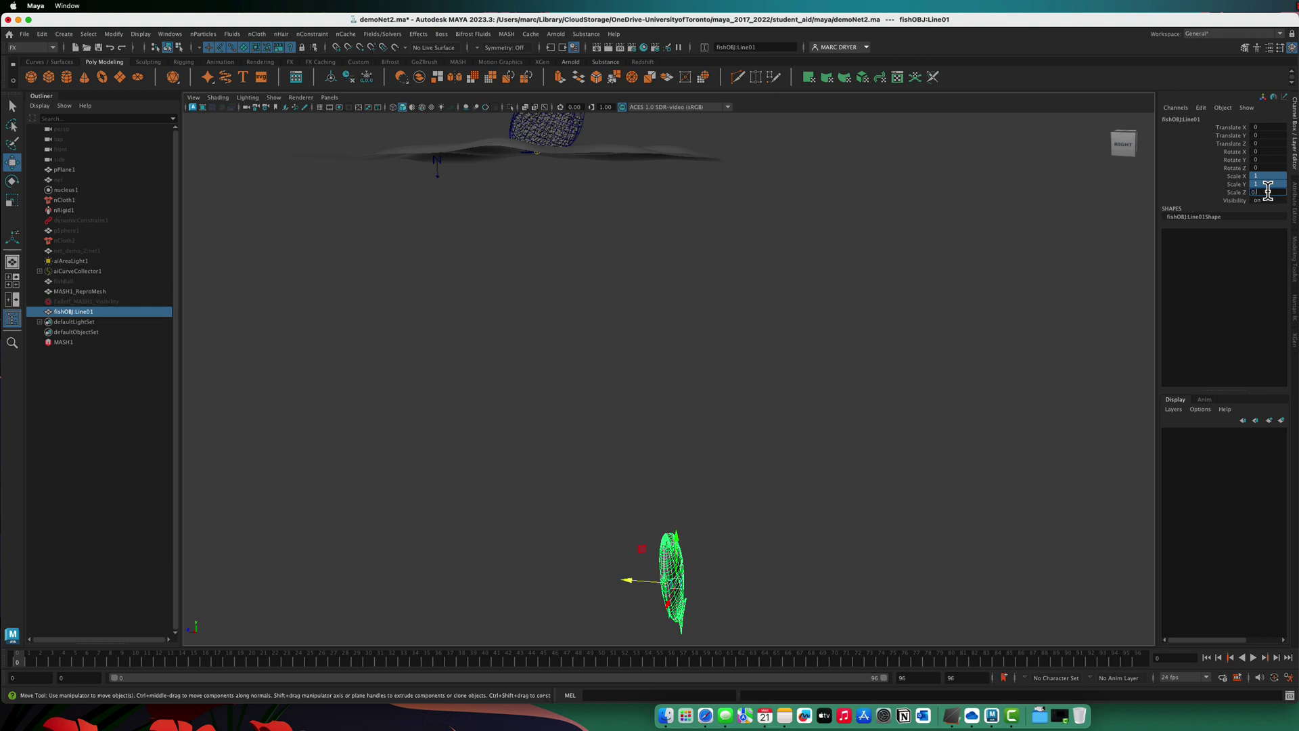
key("Return")
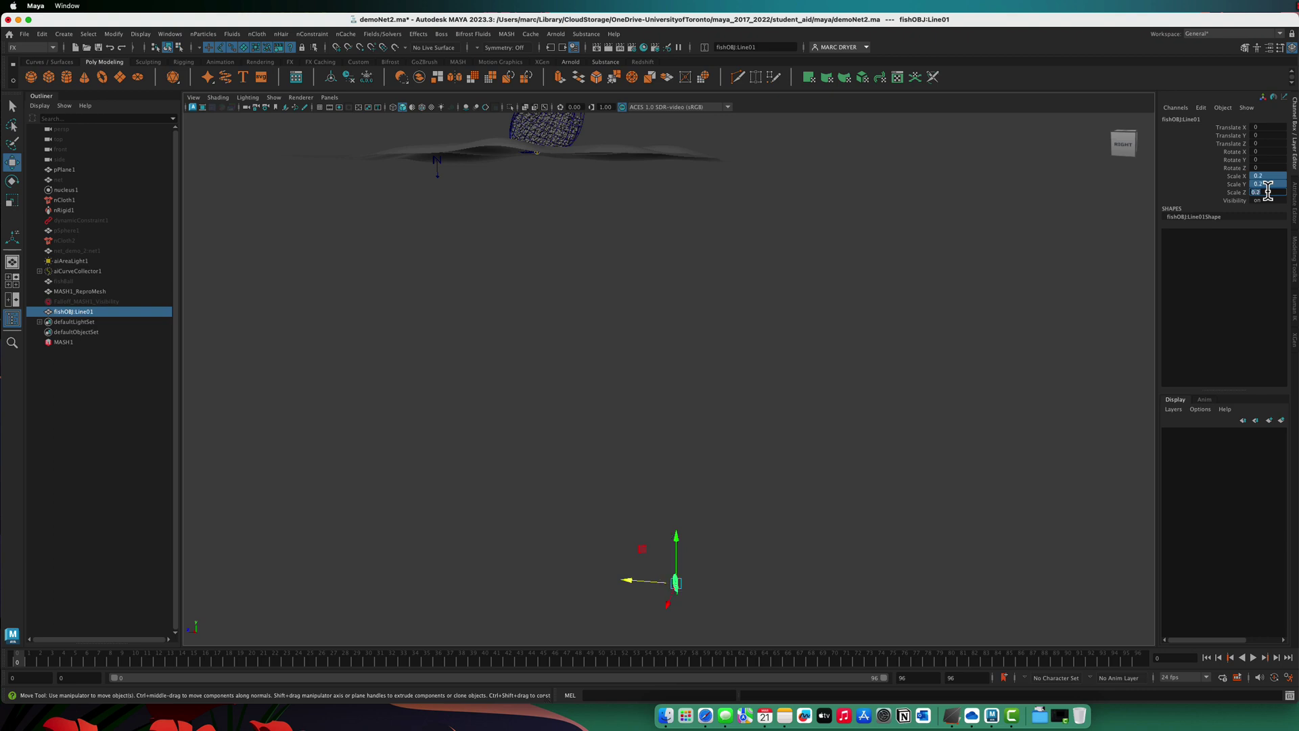
- Move the fish mesh to the world origin with an absolute transform and freeze its transformations
left_click(709, 48)
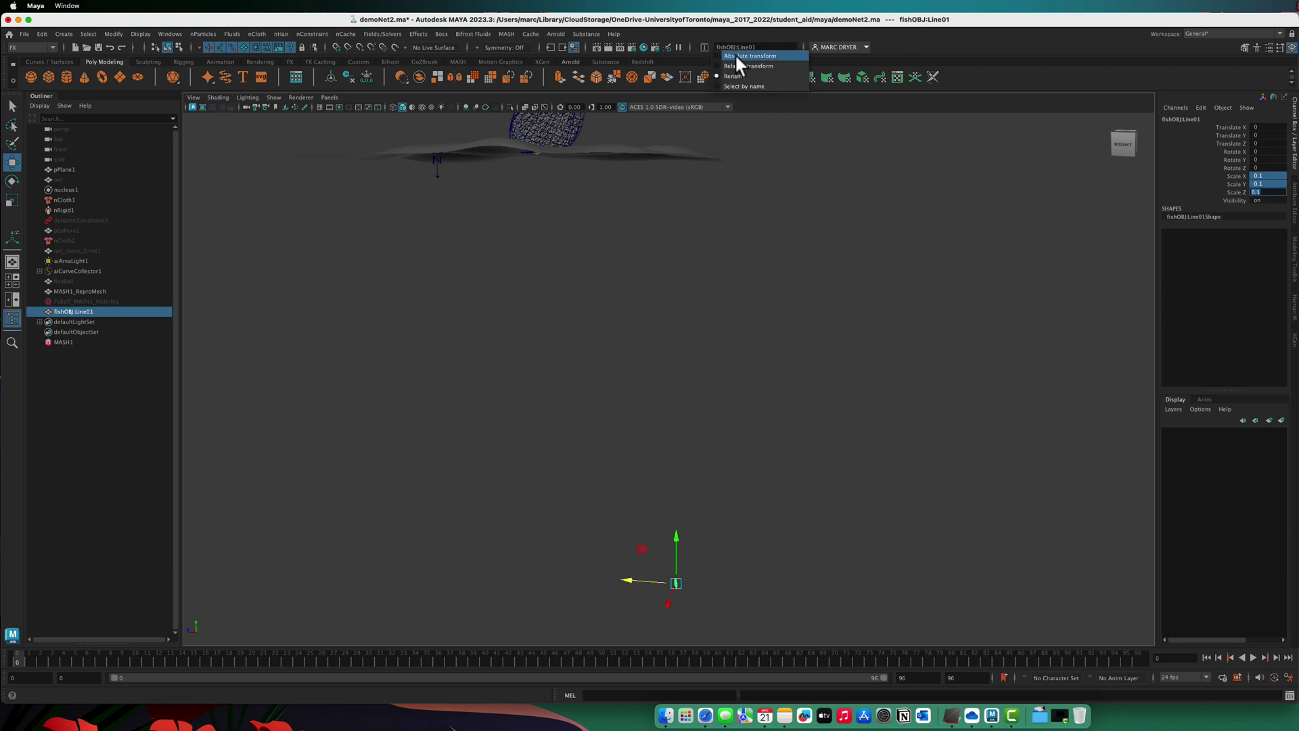
left_click(736, 56)
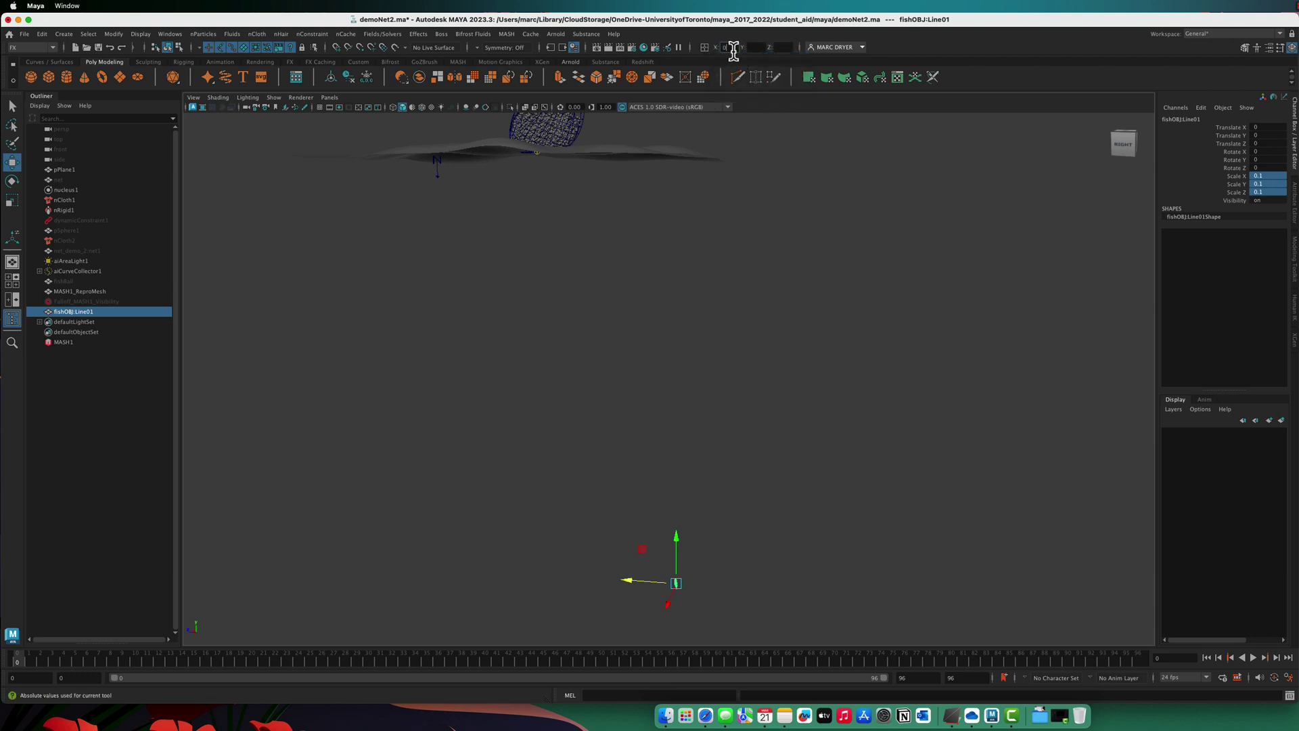
key("Return")
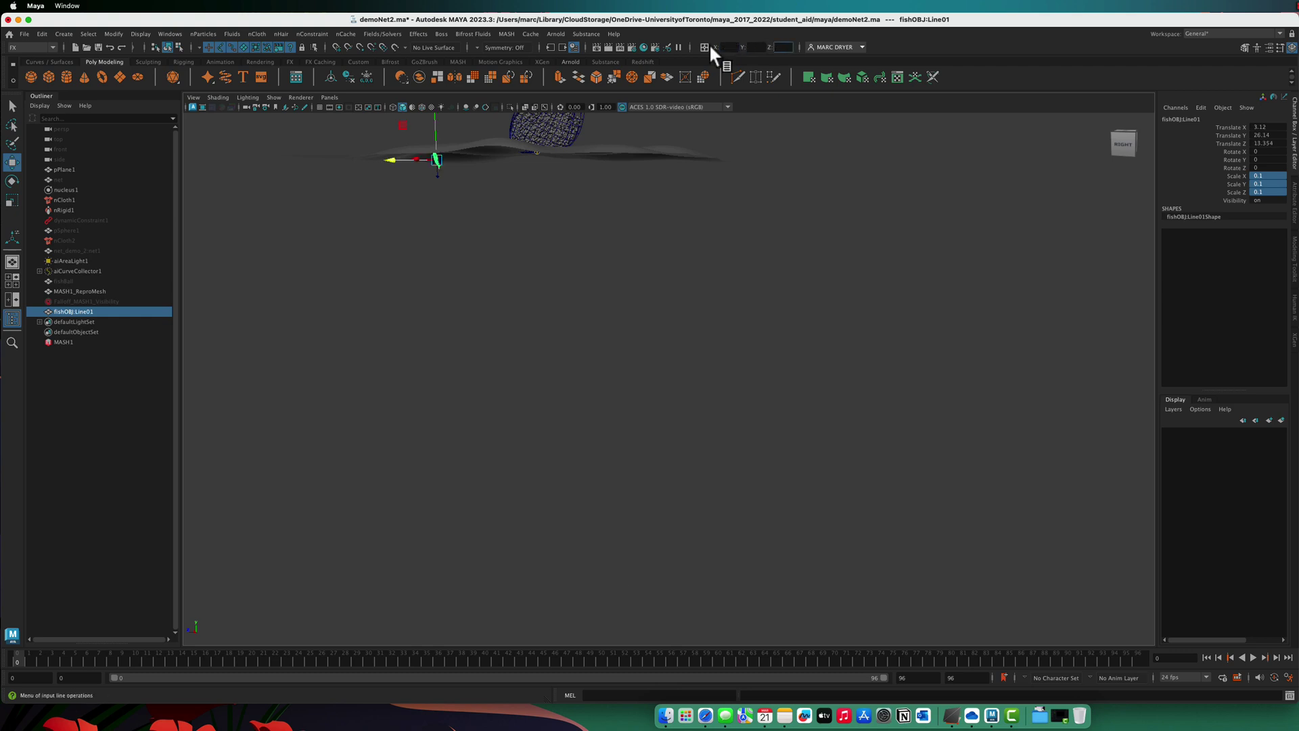
left_click_drag(372, 214, 475, 227, "alt")
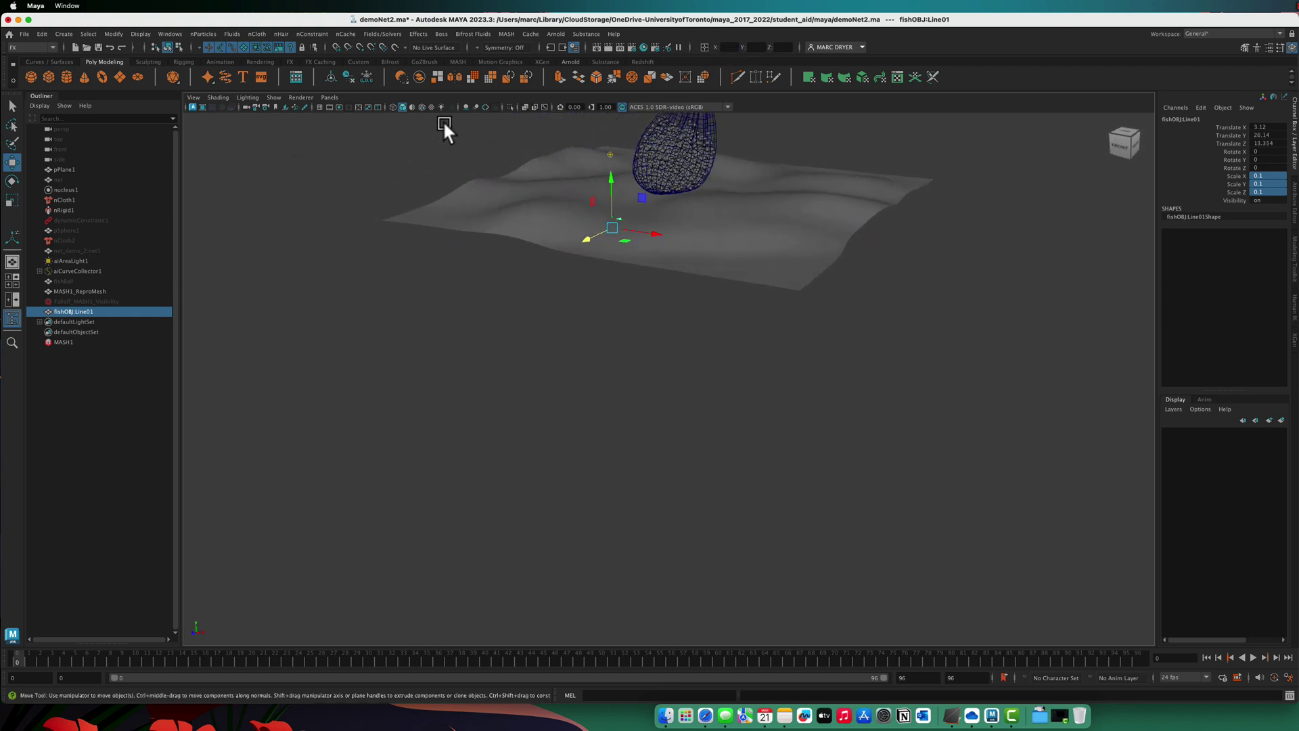
left_click(366, 76)
- Scale the fish mesh to 0.5 on all three axes and freeze its transformations again
left_click_drag(400, 115, 774, 394, "alt")
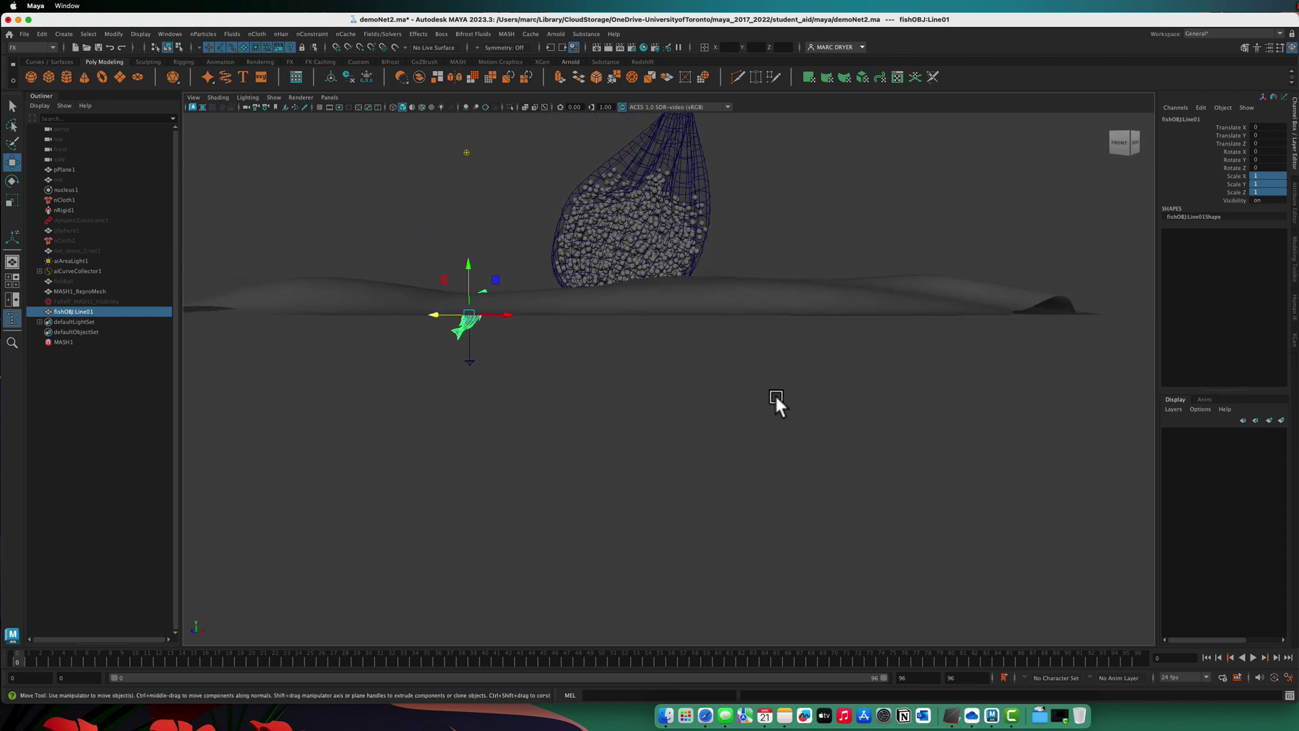
left_click(1270, 177)
type("0.5")
key("Return")
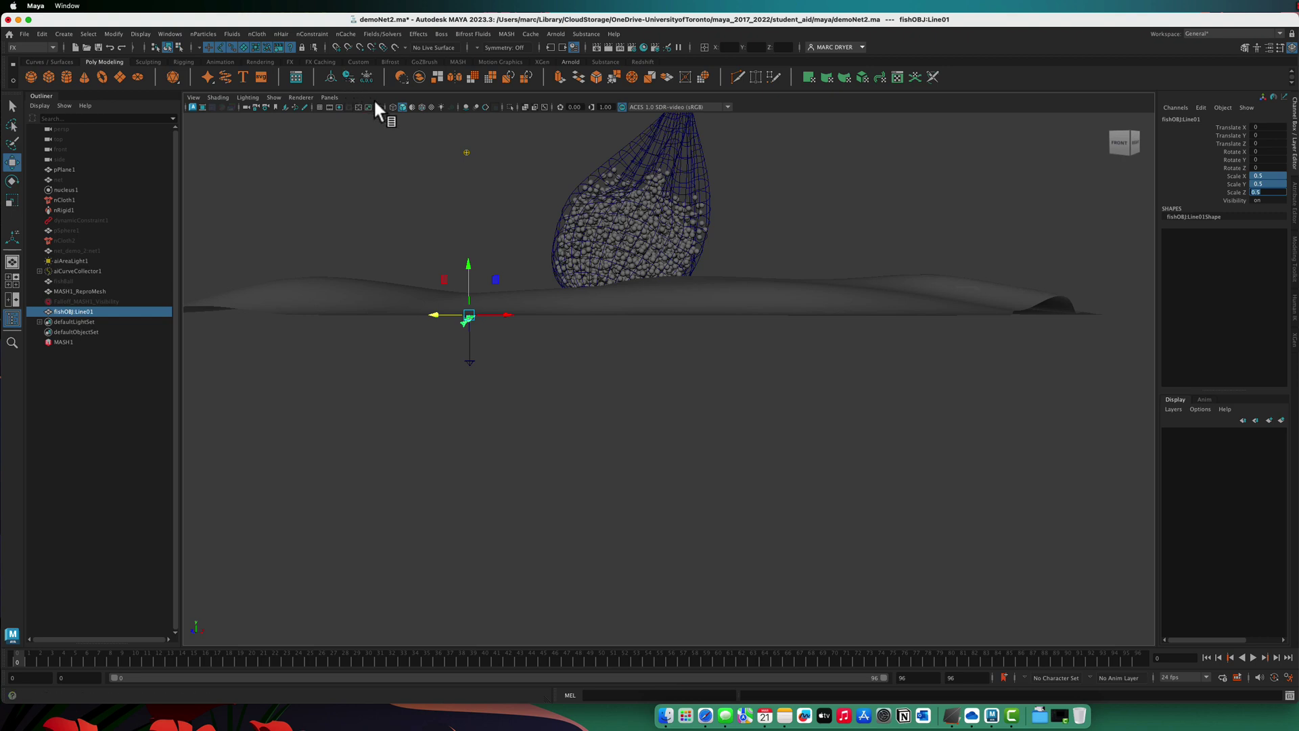
left_click(366, 77)
- Add fishOBJ:Line01 to the MASH1_Repro objects as entry 0, ahead of fishBall
left_click_drag(612, 334, 531, 374, "alt")
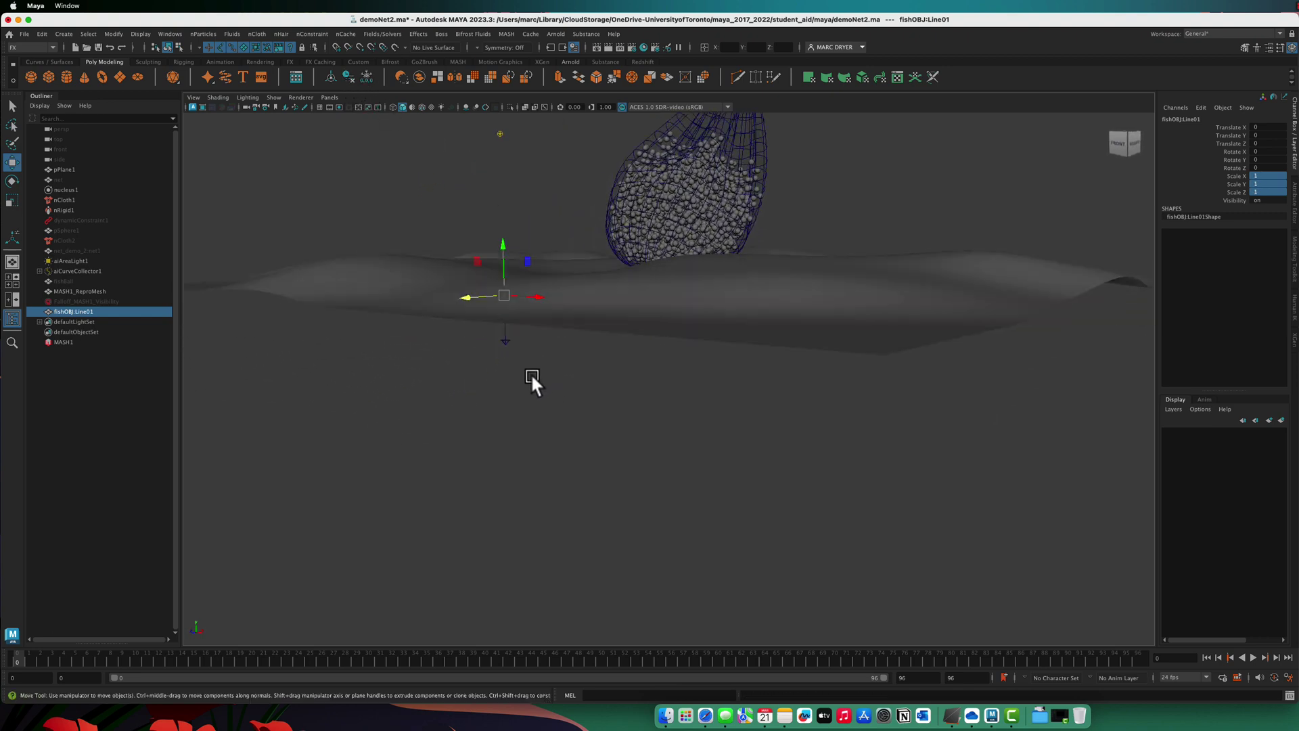
left_click(64, 342)
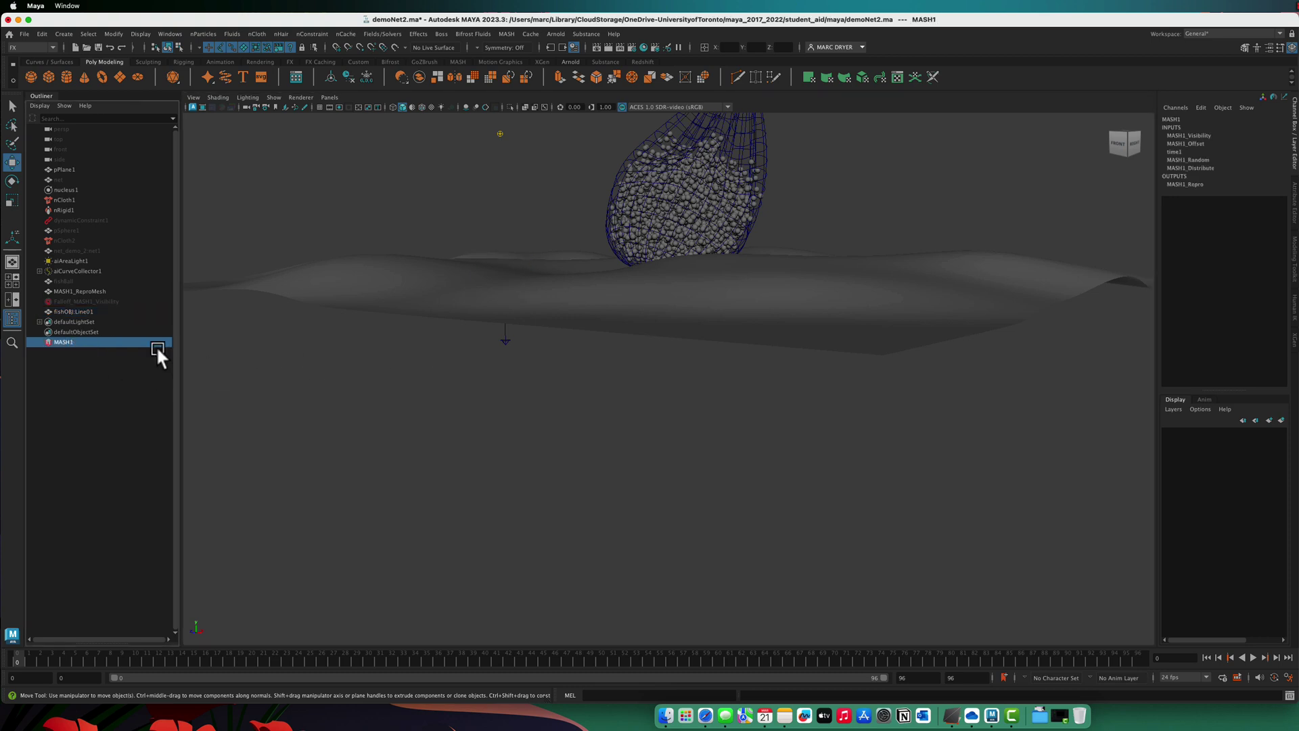
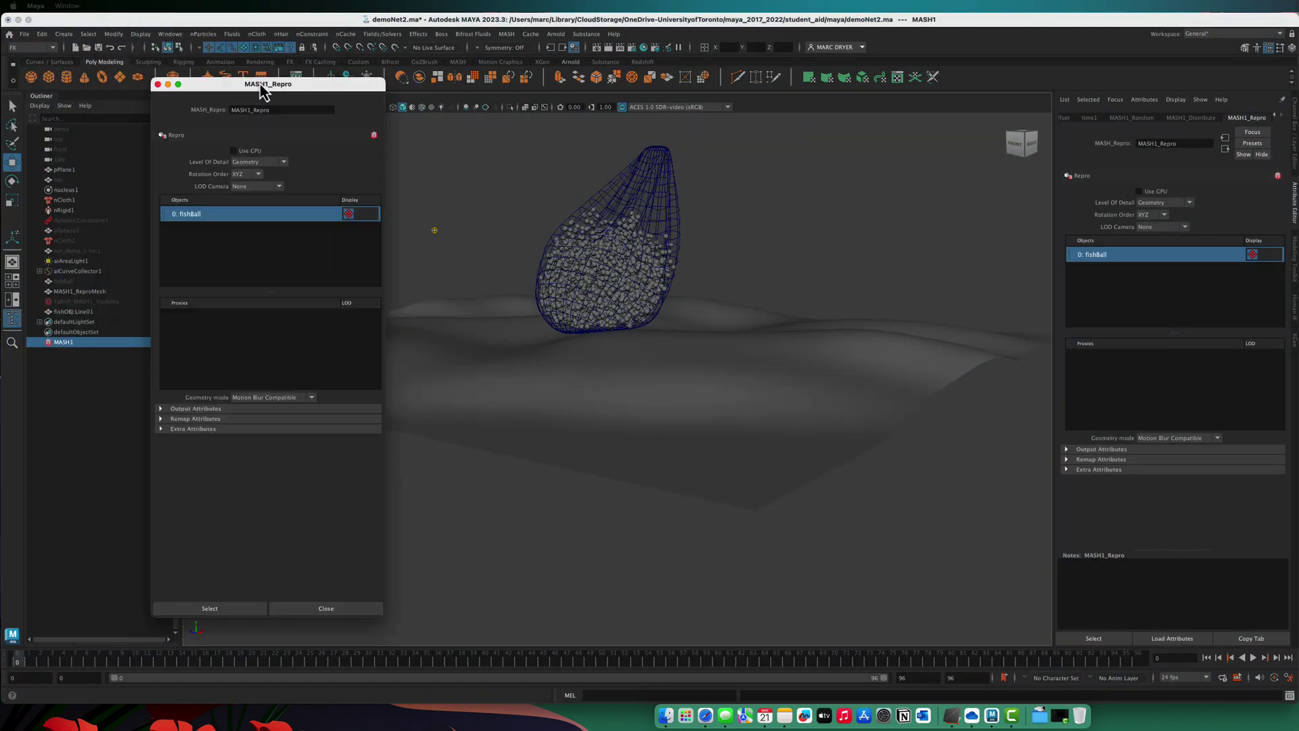
left_click_drag(264, 91, 935, 92)
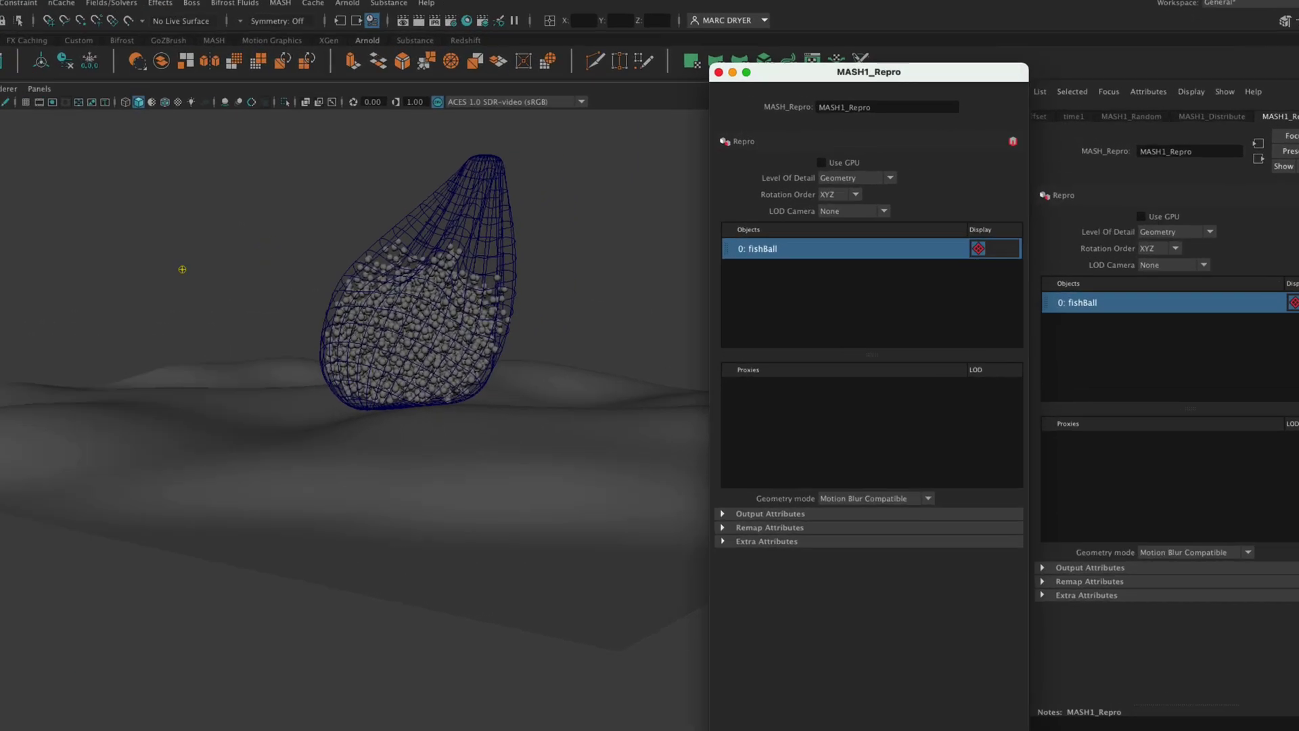
left_click(73, 312)
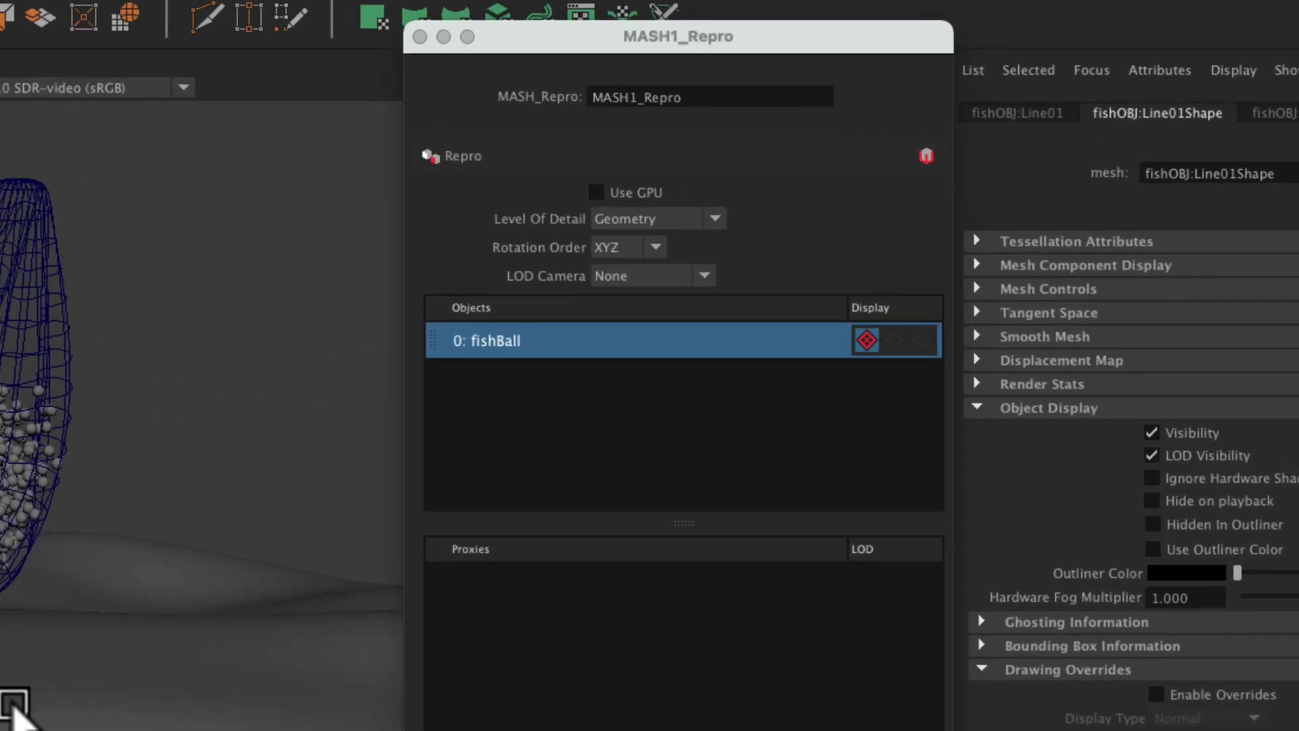
left_click_drag(582, 617, 527, 345)
left_click(513, 391)
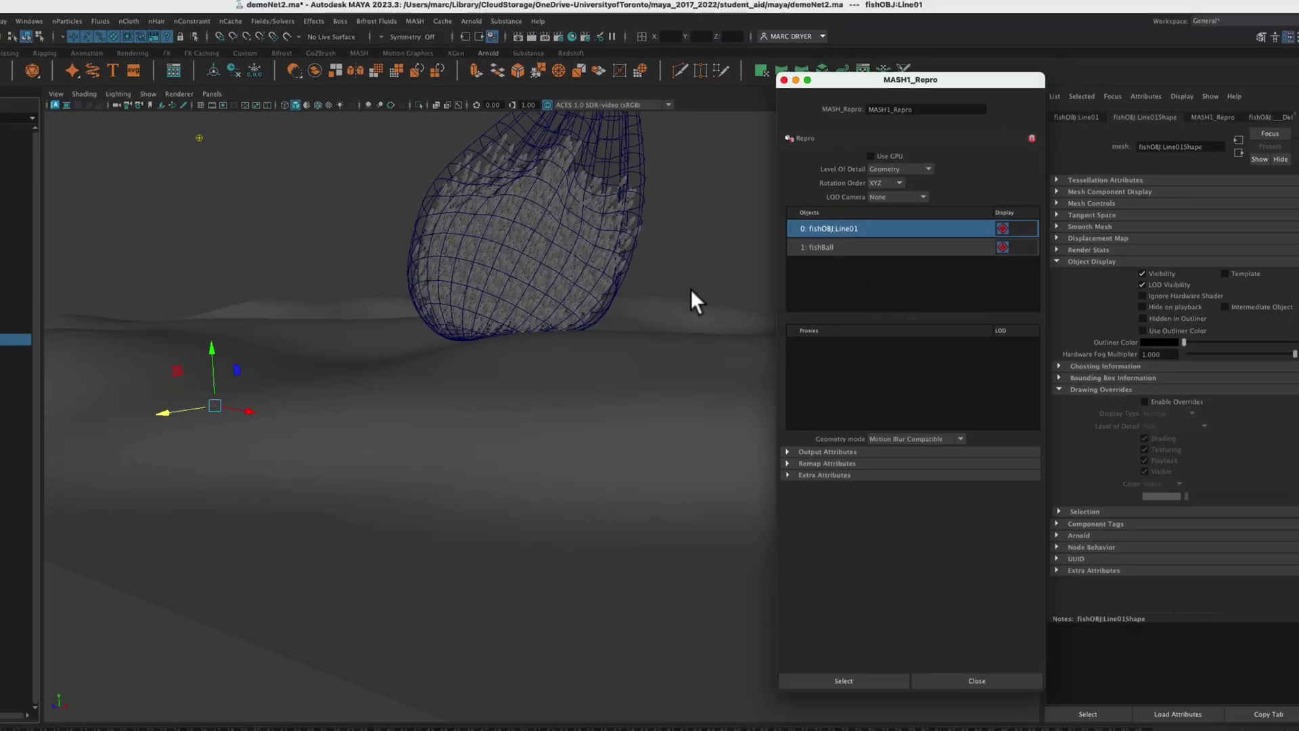
- Examine the fish instances inside the net from several angles and up close
left_click_drag(690, 288, 337, 356, "alt")
right_click_drag(336, 356, 709, 334, "alt")
left_click_drag(763, 307, 479, 334, "alt")
right_click_drag(479, 333, 580, 296, "alt")
left_click_drag(580, 295, 506, 289, "alt")
right_click_drag(506, 290, 324, 278, "alt")
left_click_drag(548, 282, 446, 281, "alt")
- Set the MASH1_Random node's rotation to about 34.7 in X, 30.8 in Y and 50 in Z
left_click(62, 342)
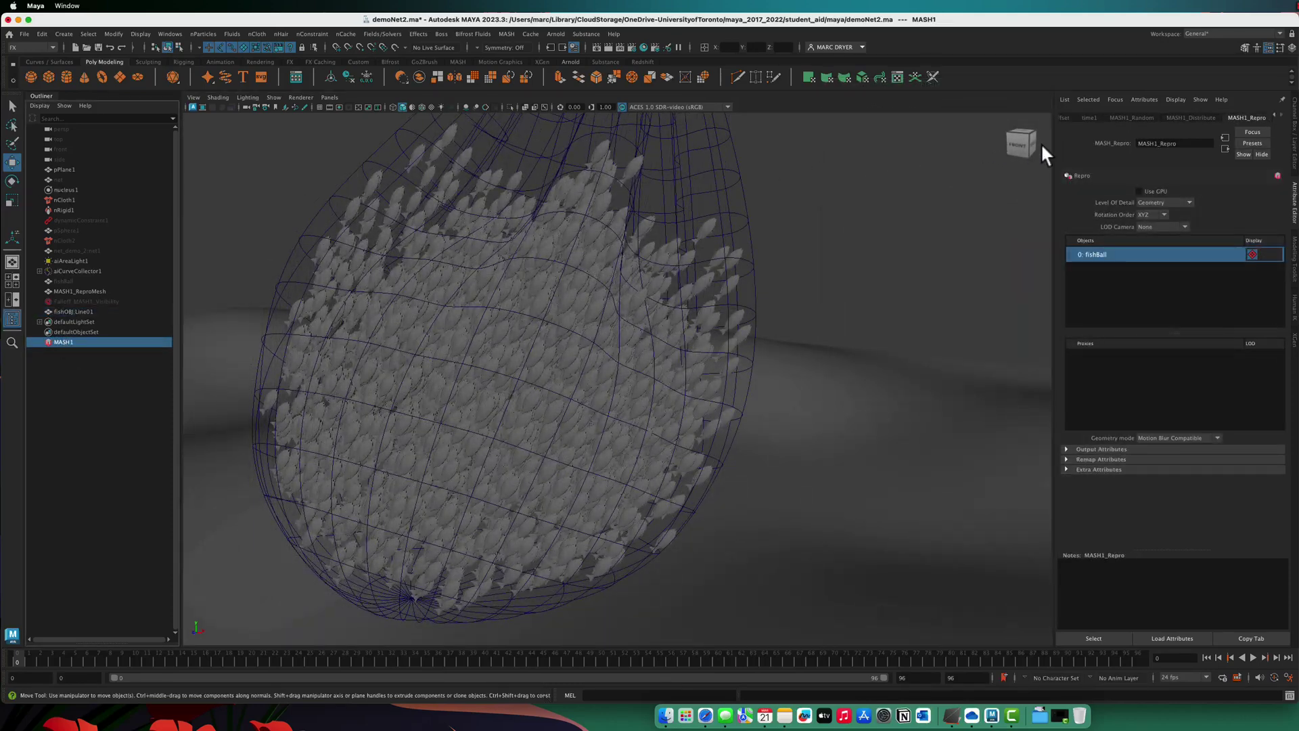
left_click(1132, 118)
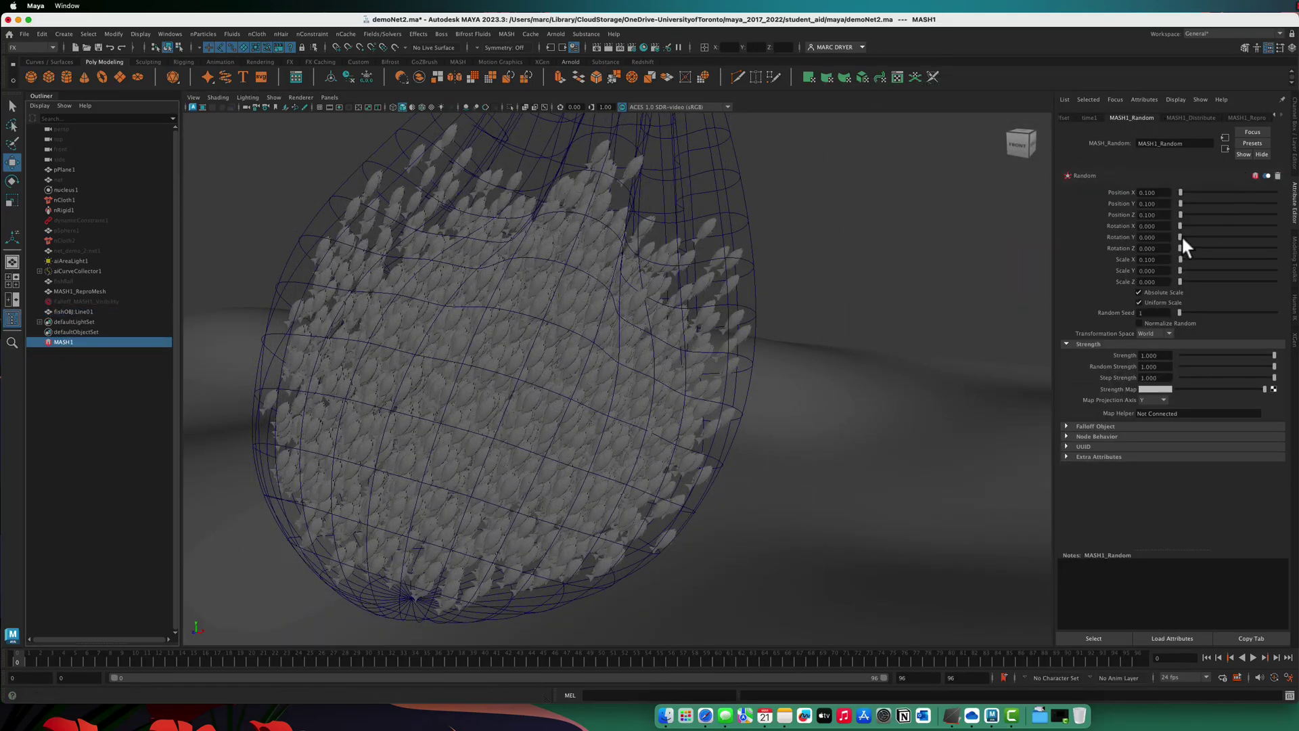
left_click_drag(1191, 237, 1192, 236)
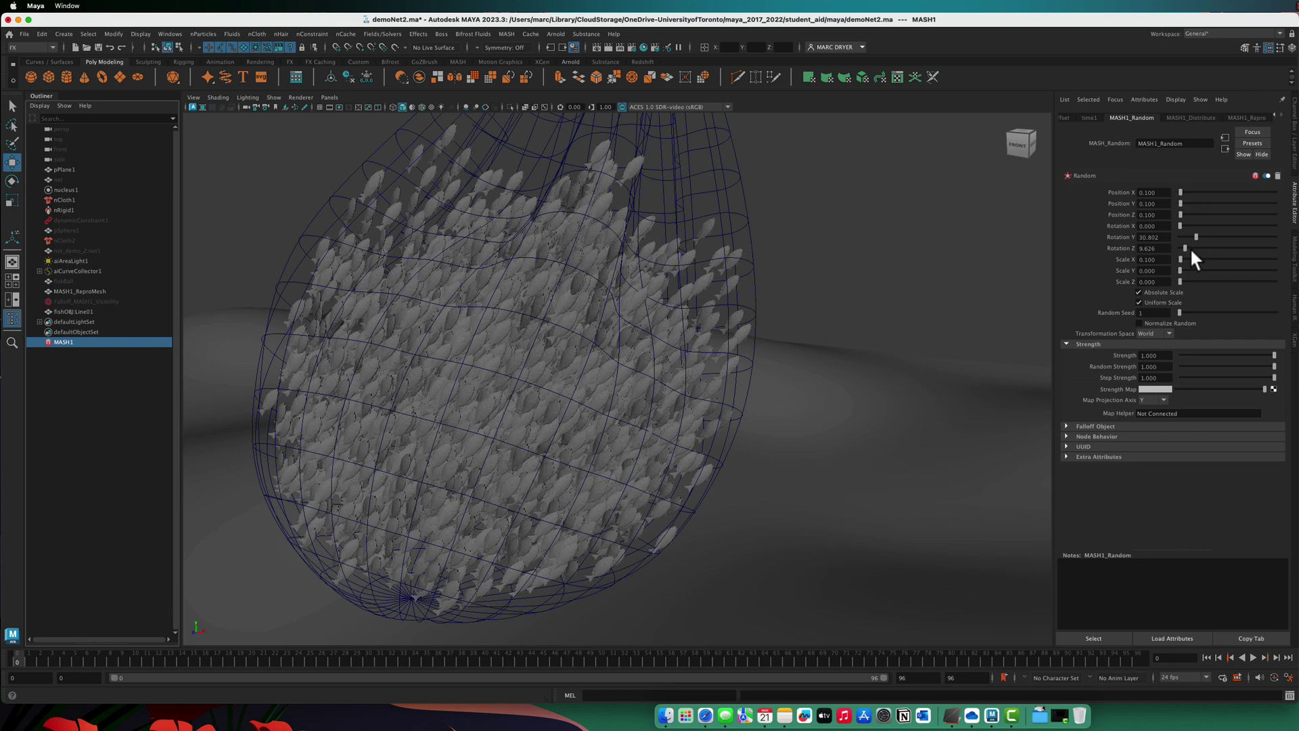
left_click(1205, 248)
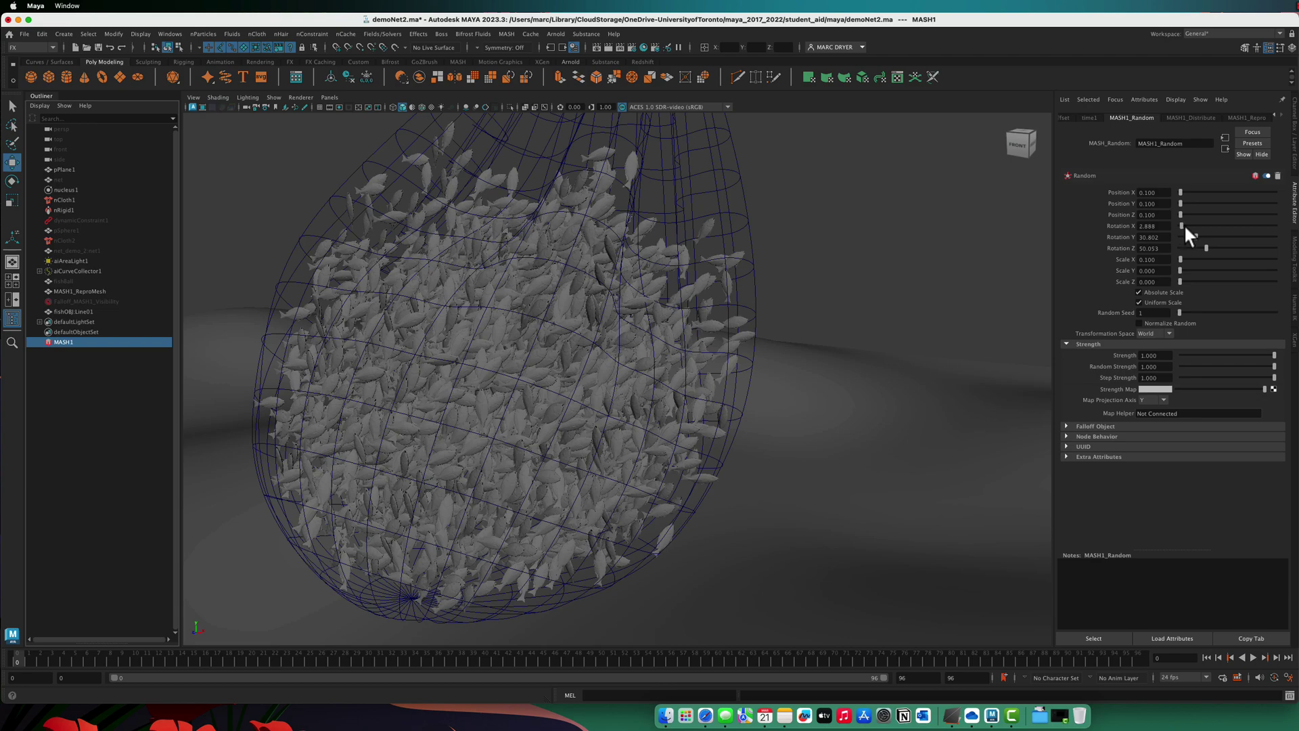
left_click_drag(1188, 226, 1197, 228)
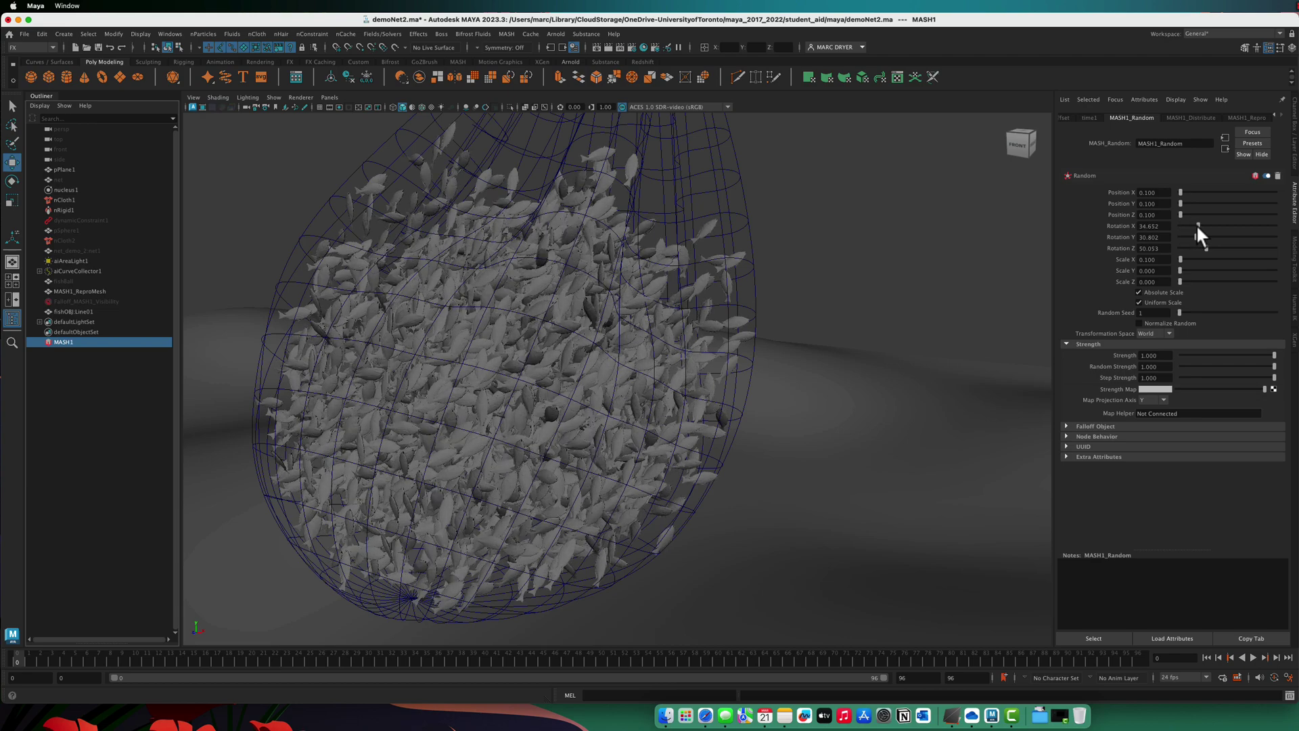
- Add a Dynamics node to the MASH1 network
mouse_move(623, 277)
left_mouse_down("alt")
mouse_move(796, 269)
mouse_move(576, 282)
mouse_move(502, 256)
mouse_move(632, 273)
left_mouse_up("alt")
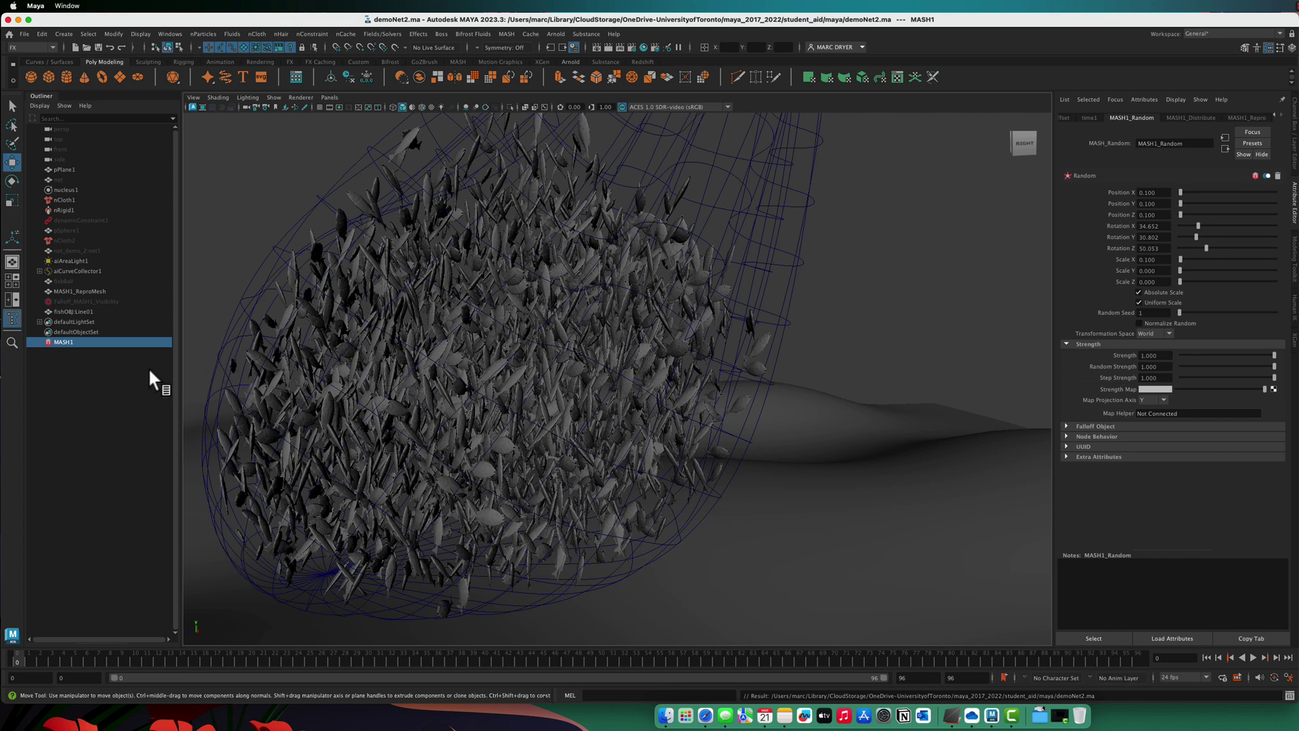
left_click(1294, 144)
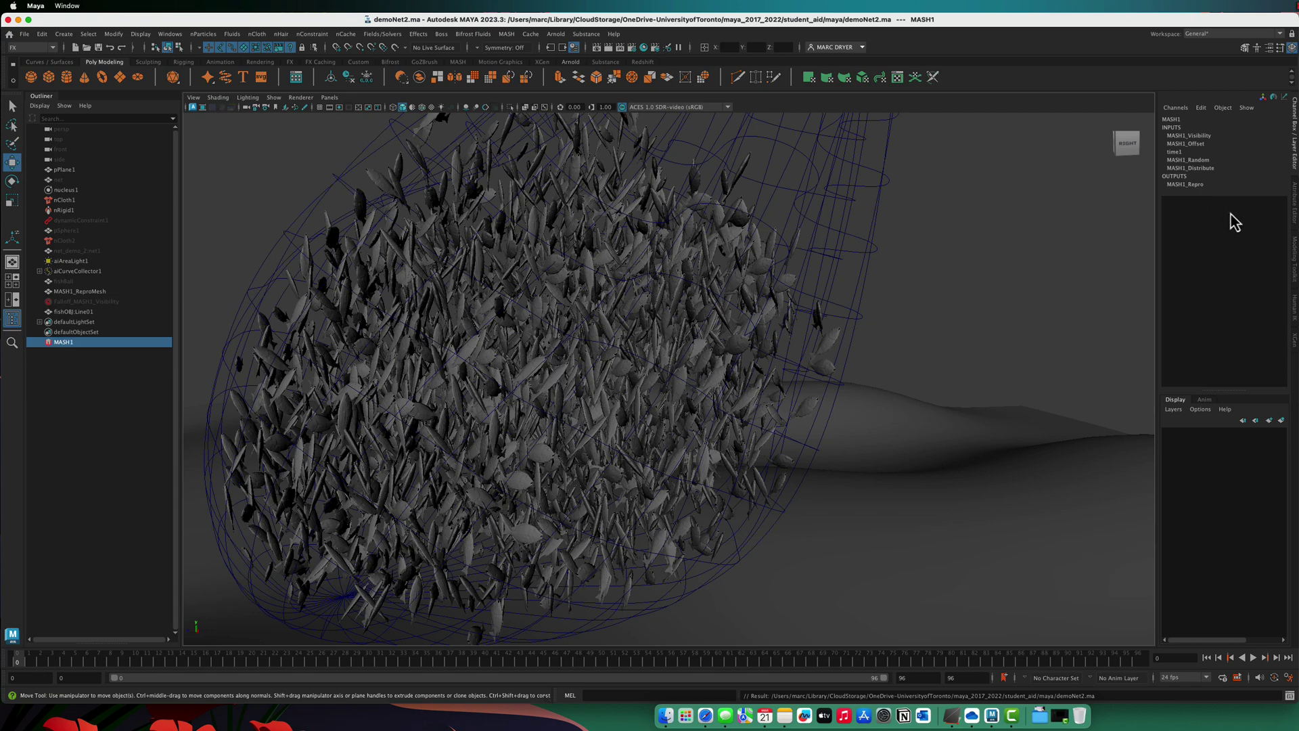
left_click(1294, 207)
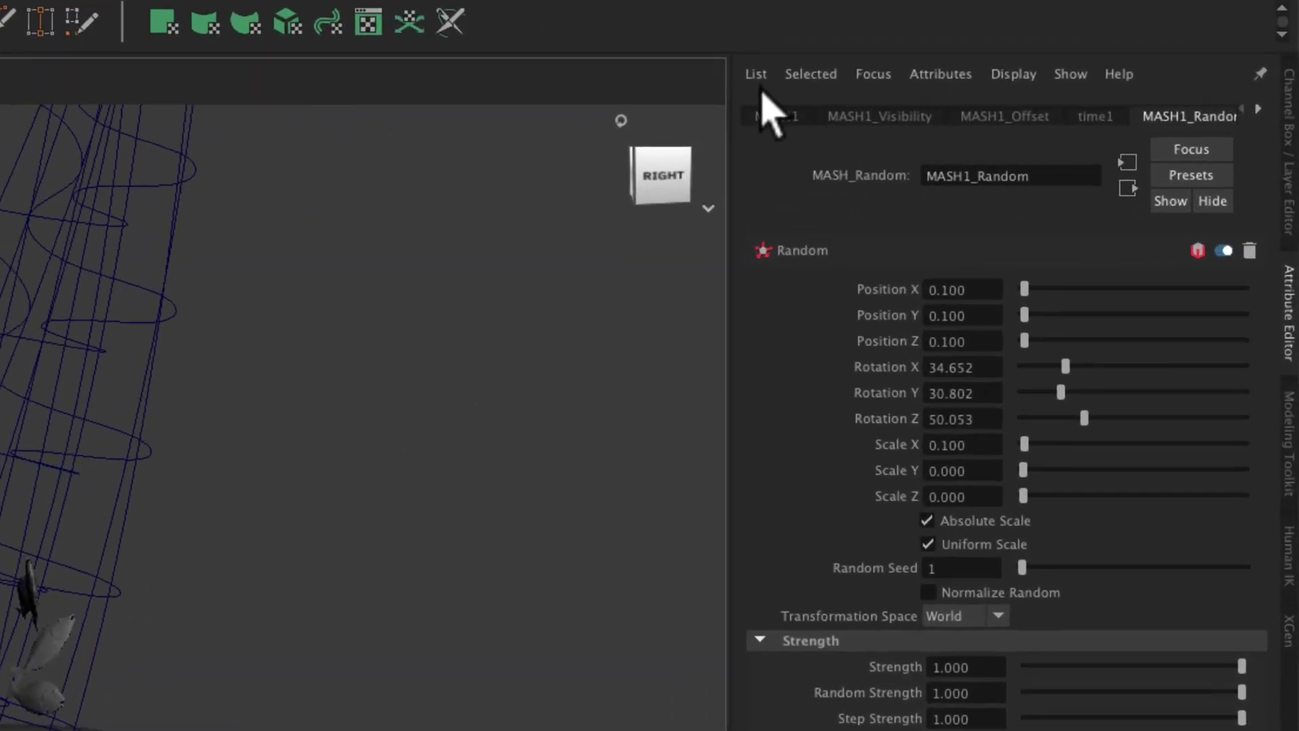
left_click(1075, 119)
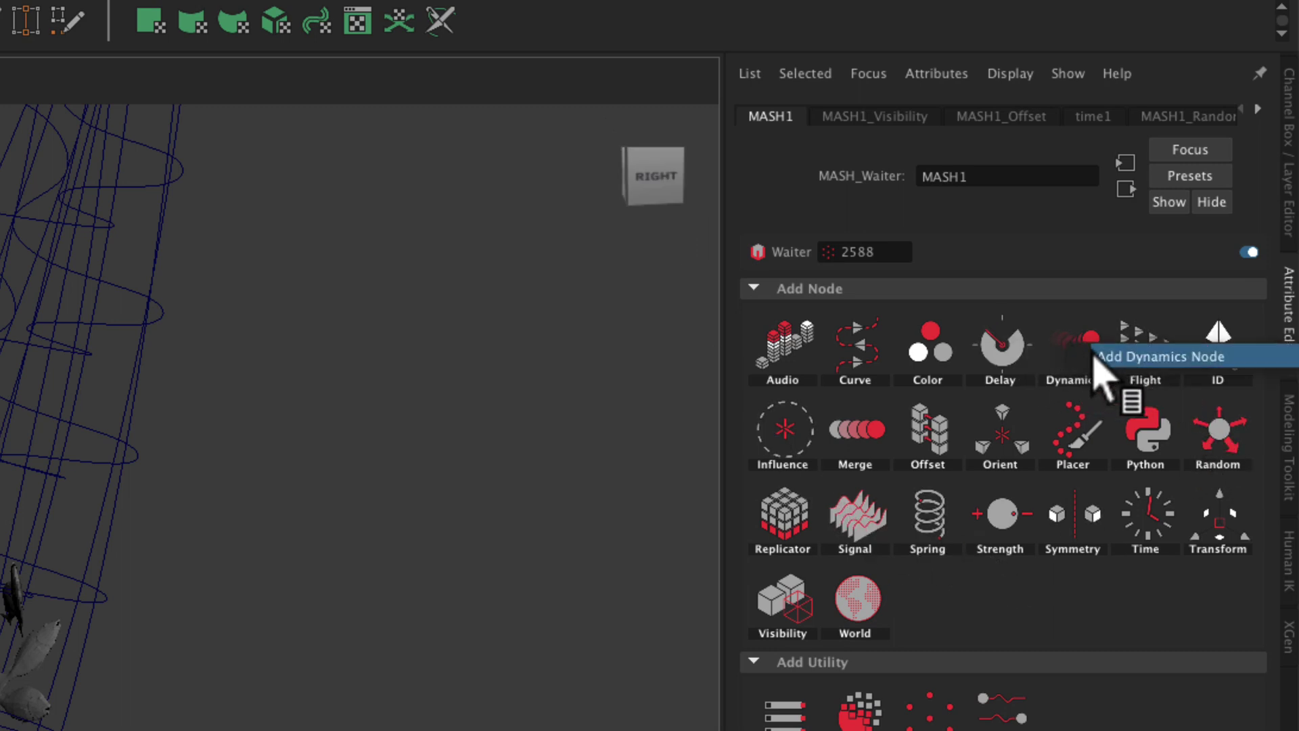
left_click(1097, 369)
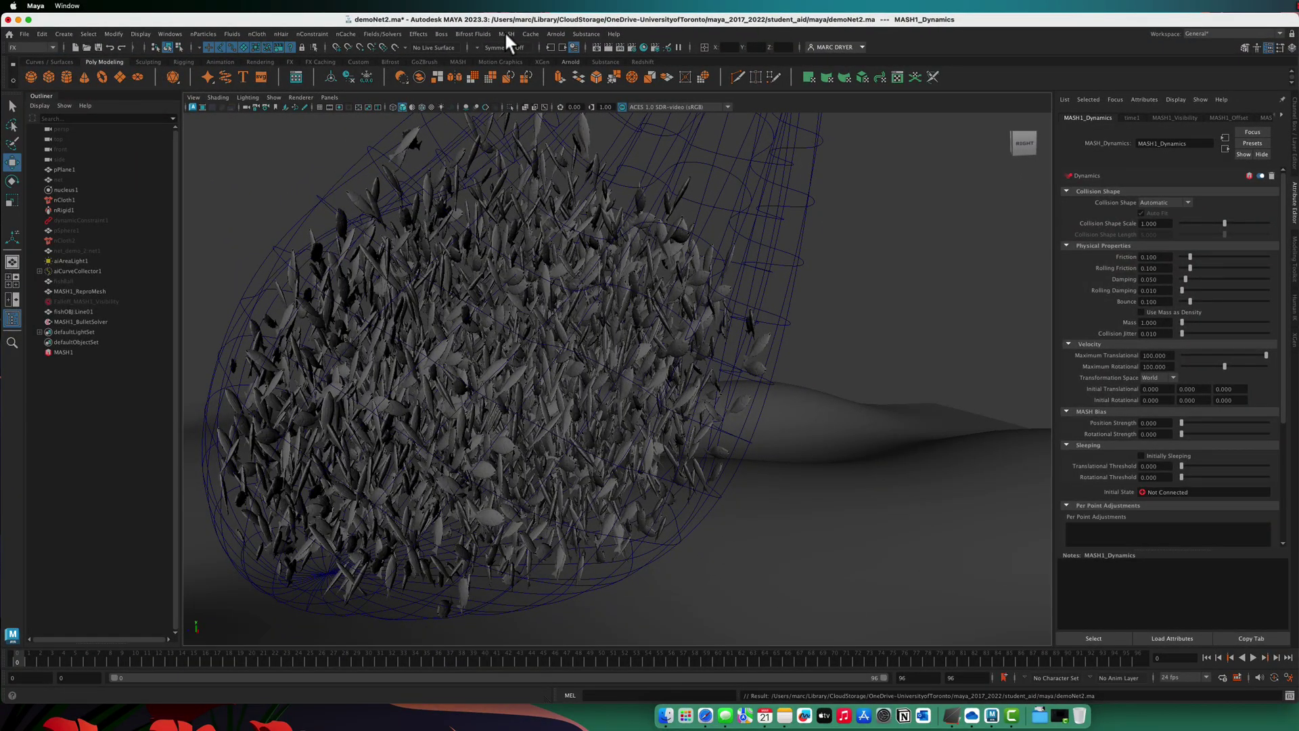
- Open the MASH Editor and dock it below the Outliner
left_click(506, 33)
left_click(527, 66)
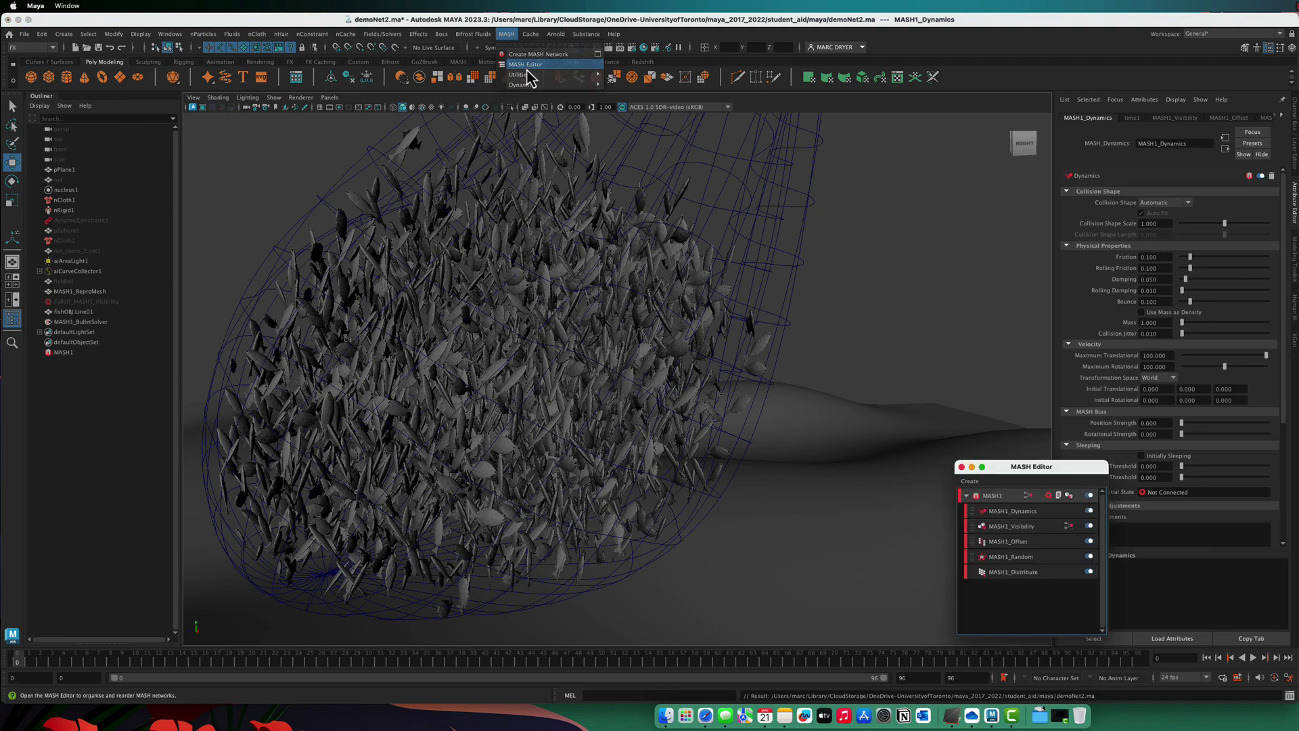
left_click_drag(1001, 469, 91, 643)
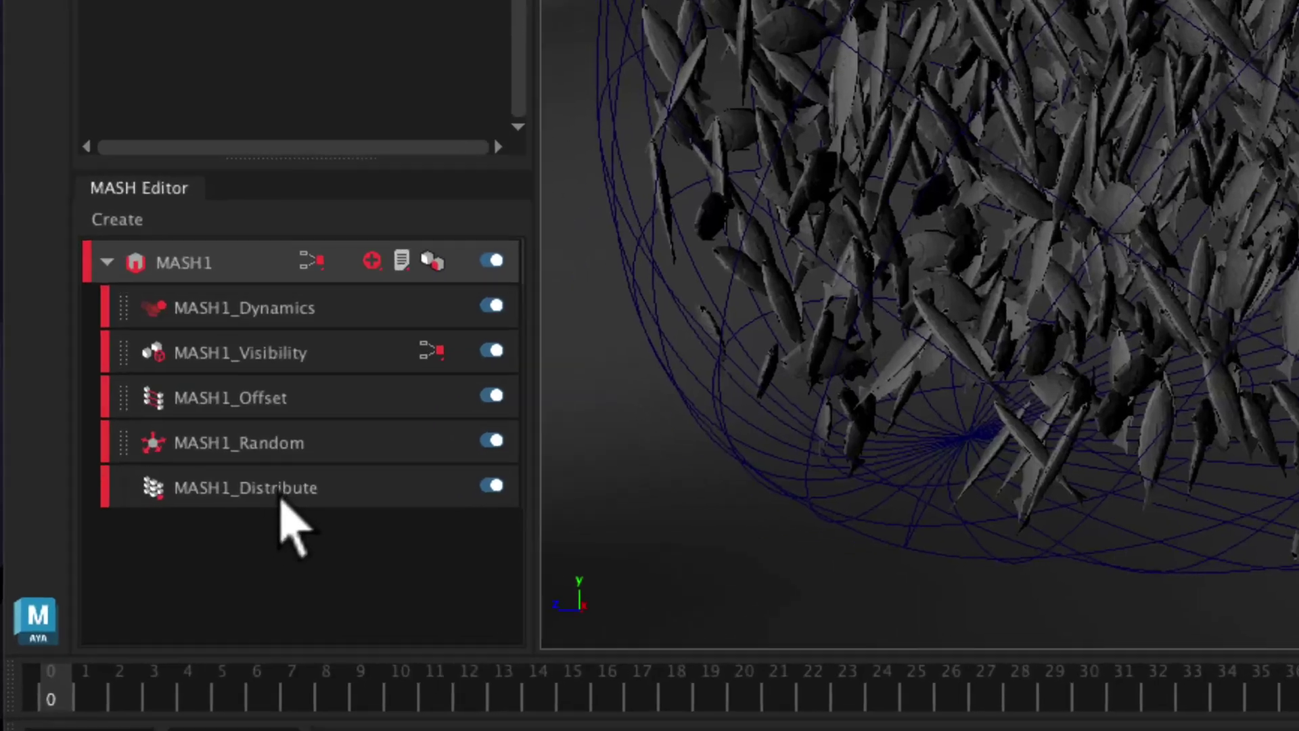
- Go through the MASH1 nodes in order from Distribute up to Dynamics and inspect the fish inside the net
left_click(108, 590)
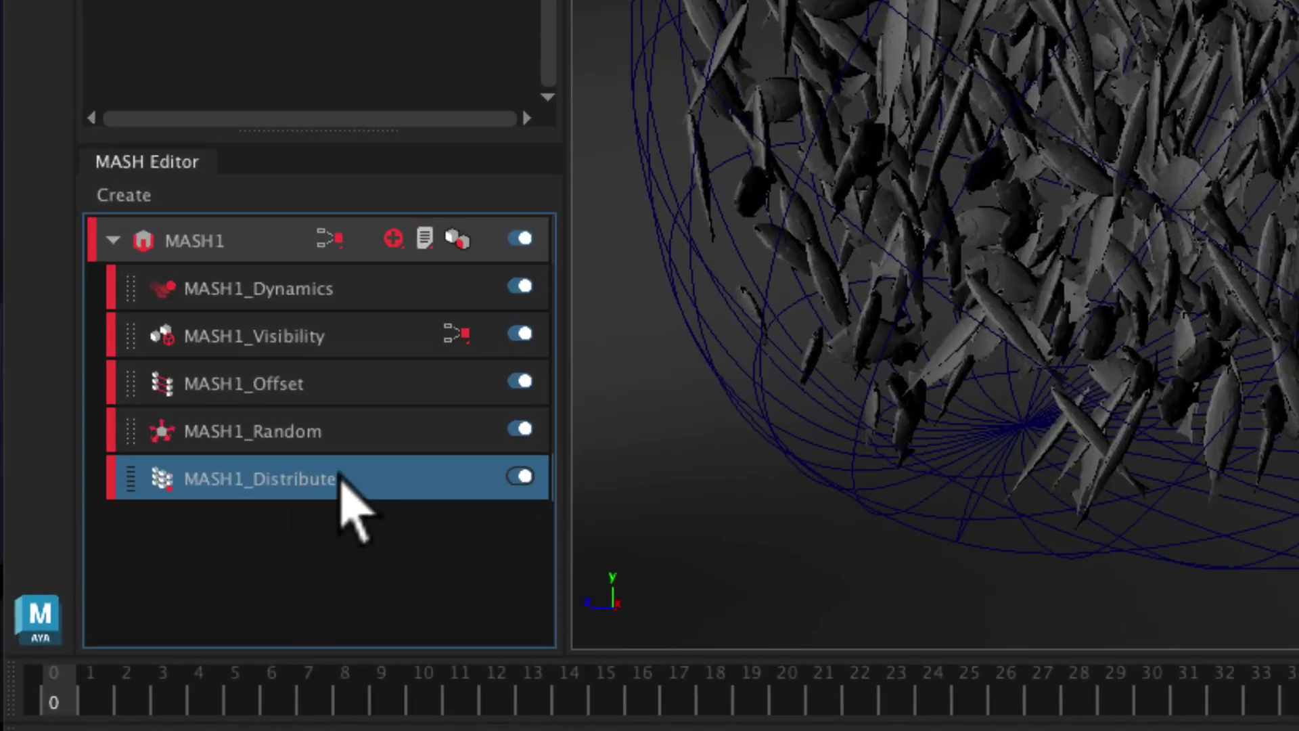
left_click(298, 437)
left_click(300, 386)
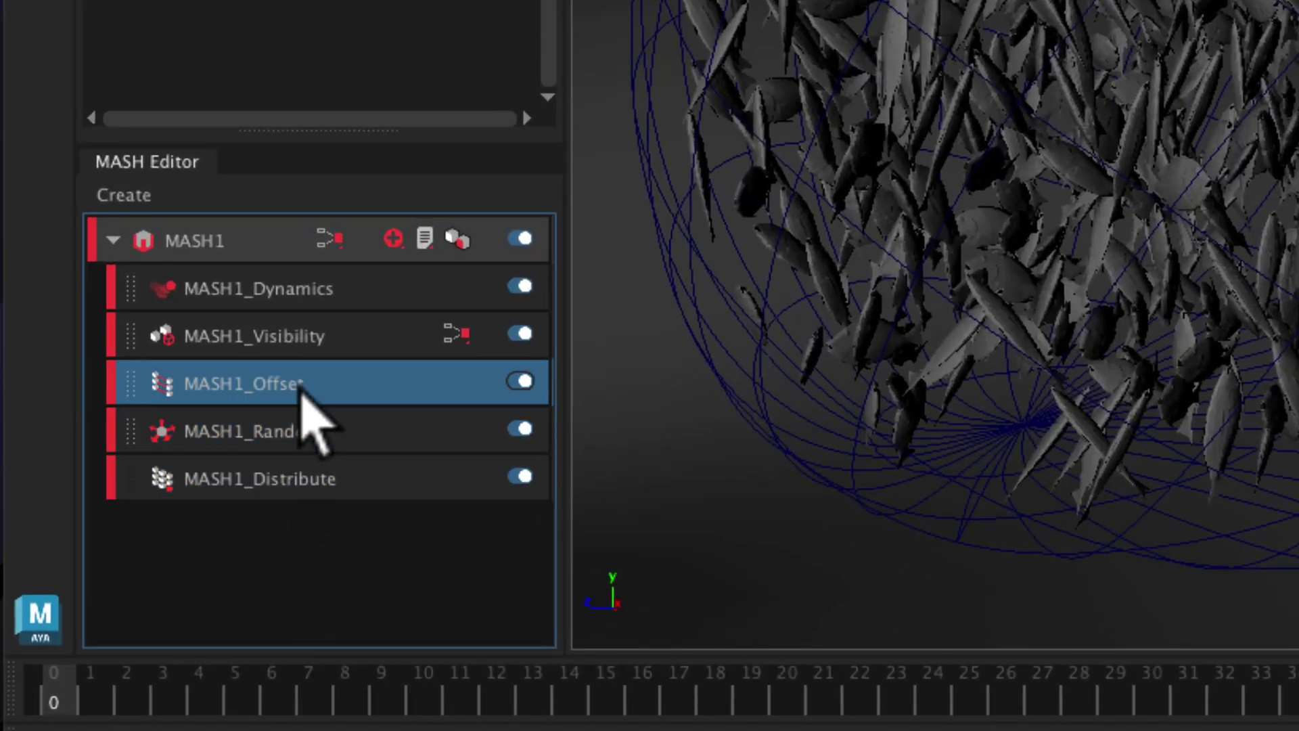
left_click(313, 333)
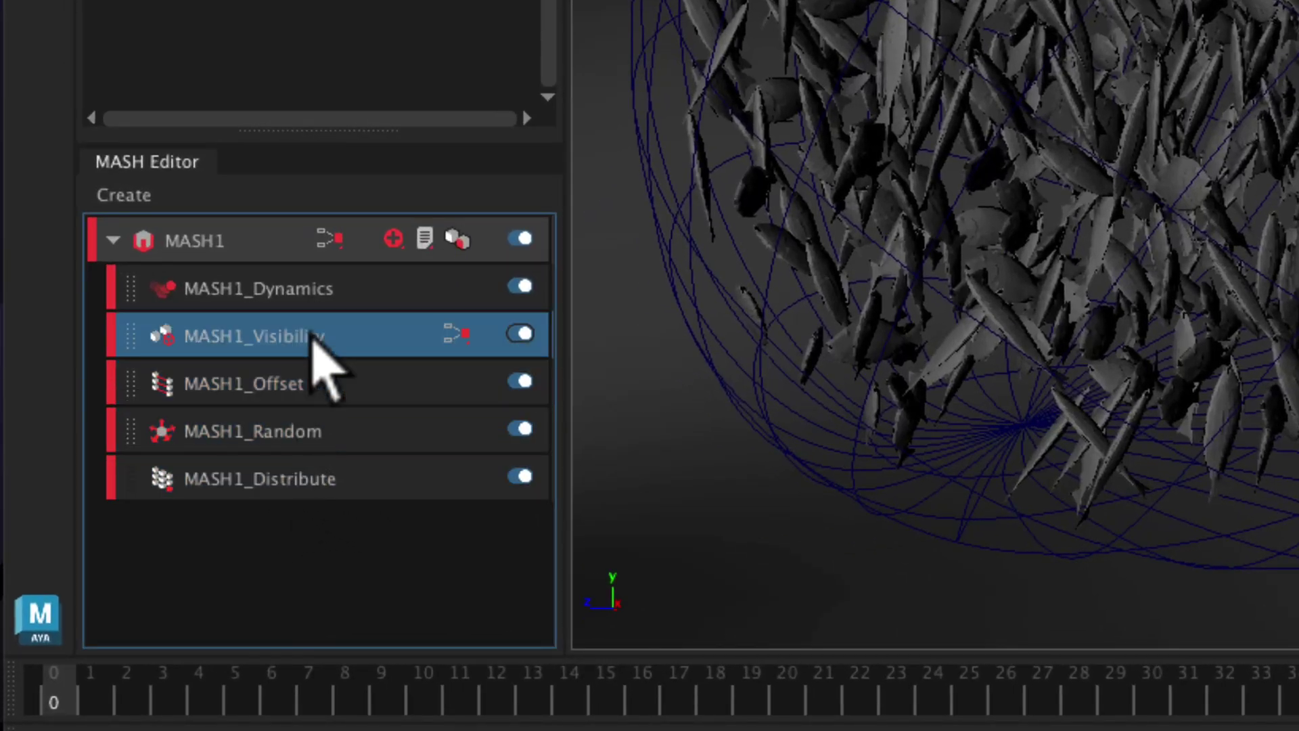
left_click(309, 299)
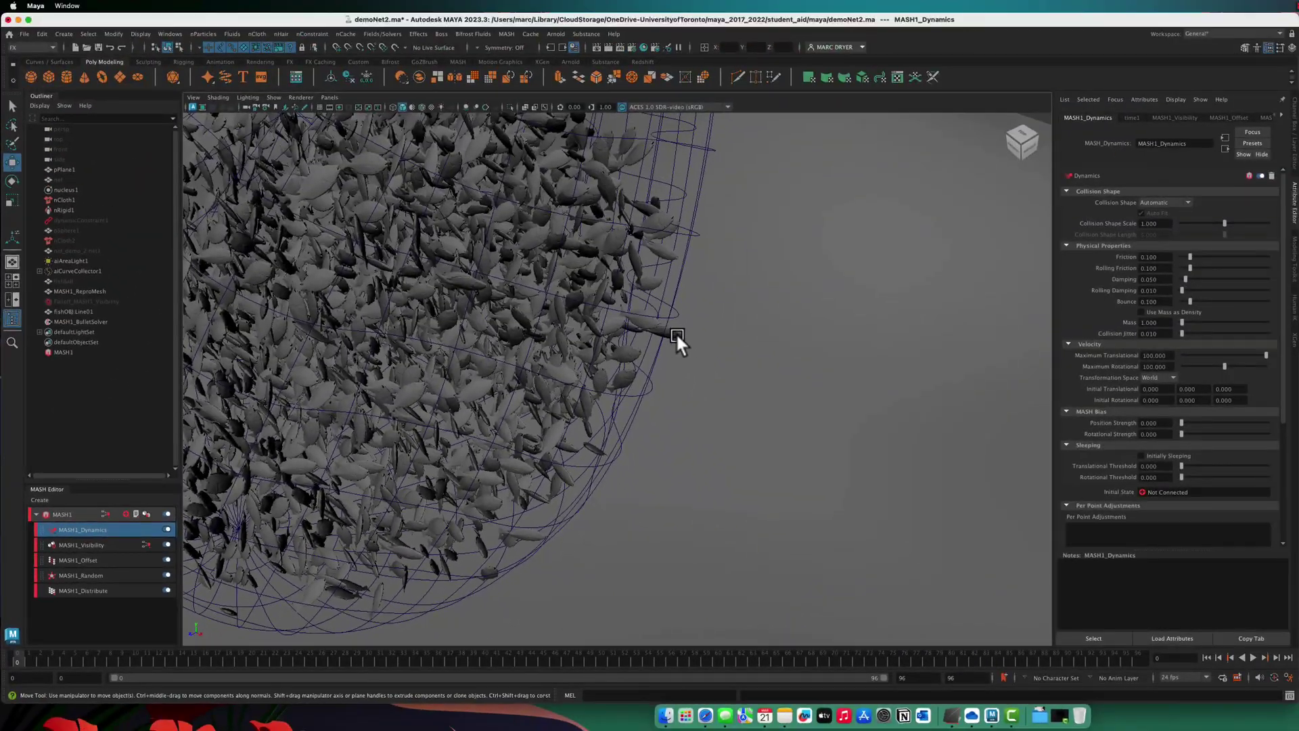
left_click_drag(676, 332, 361, 321, "alt")
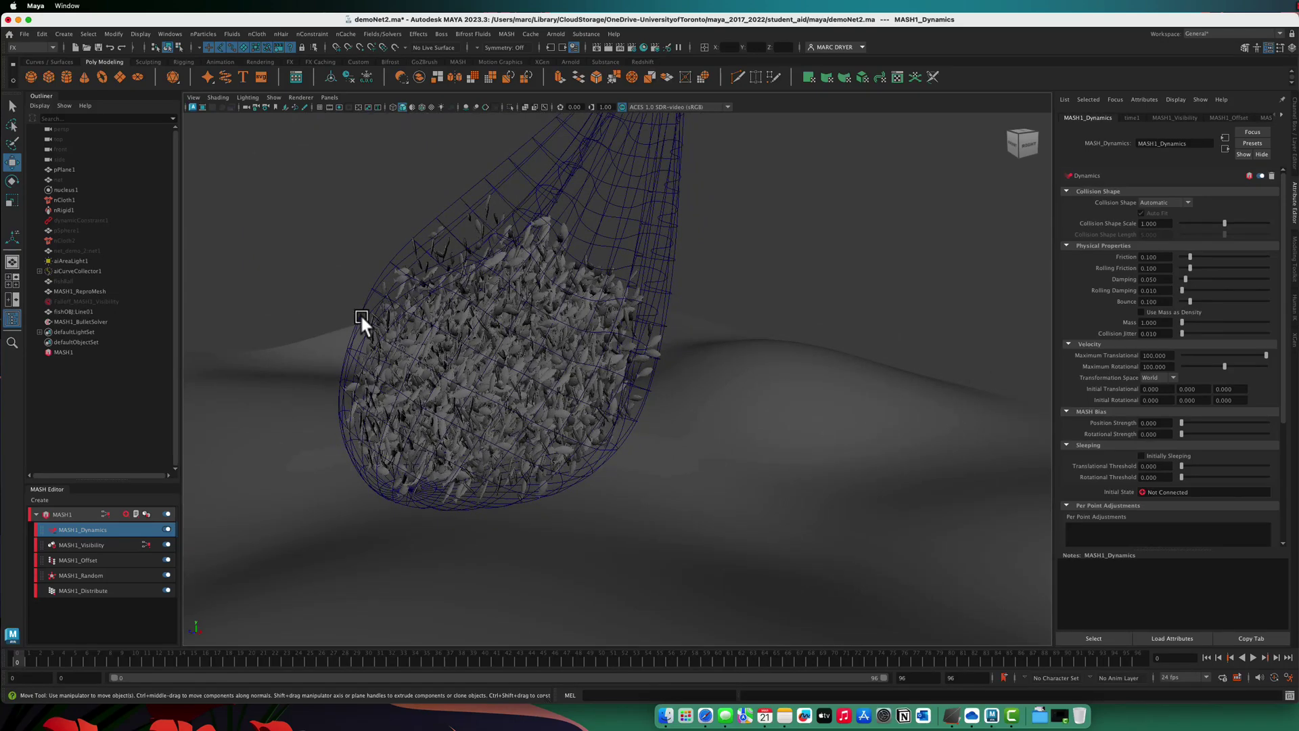
- Set the MASH1_Offset strength to about 0.083 to enlarge the fish, and disable the MASH1_Dynamics node
left_click(87, 560)
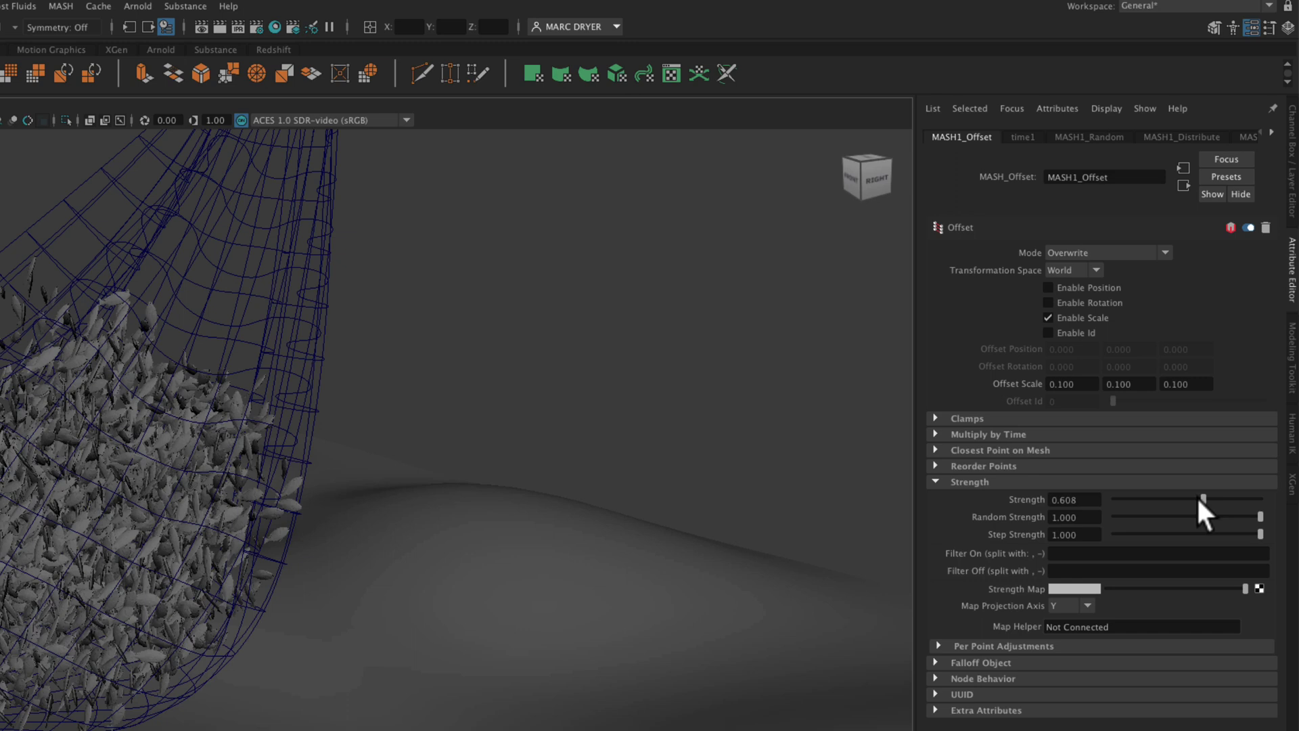
left_click(1151, 499)
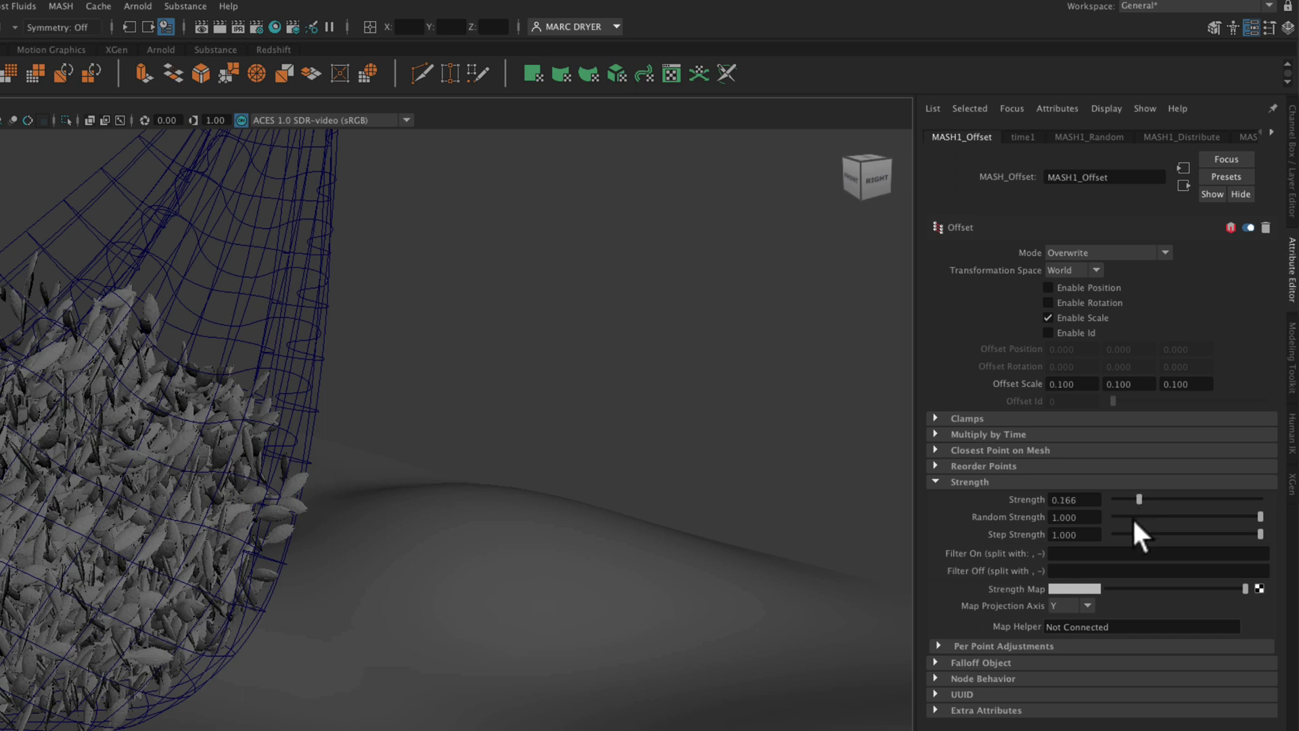
left_click(1124, 499)
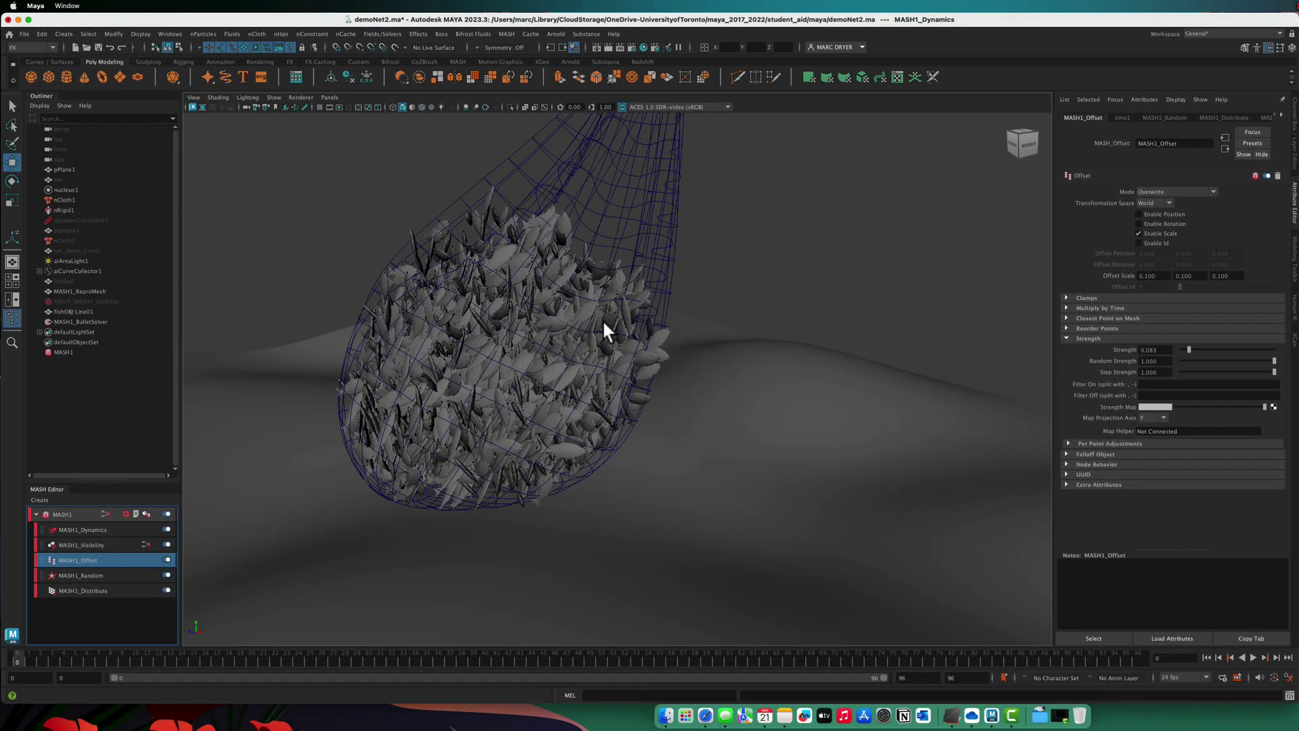
left_click_drag(603, 319, 623, 389, "alt")
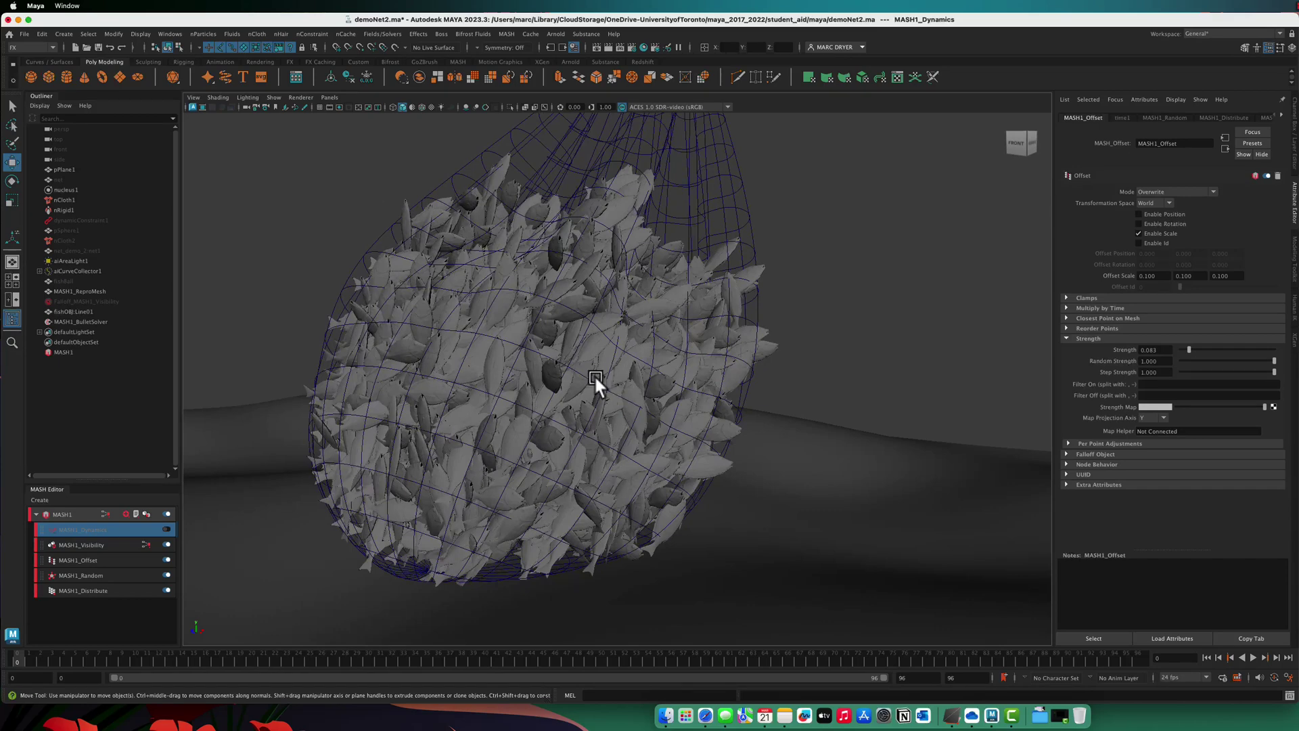
left_click_drag(510, 395, 556, 375, "alt")
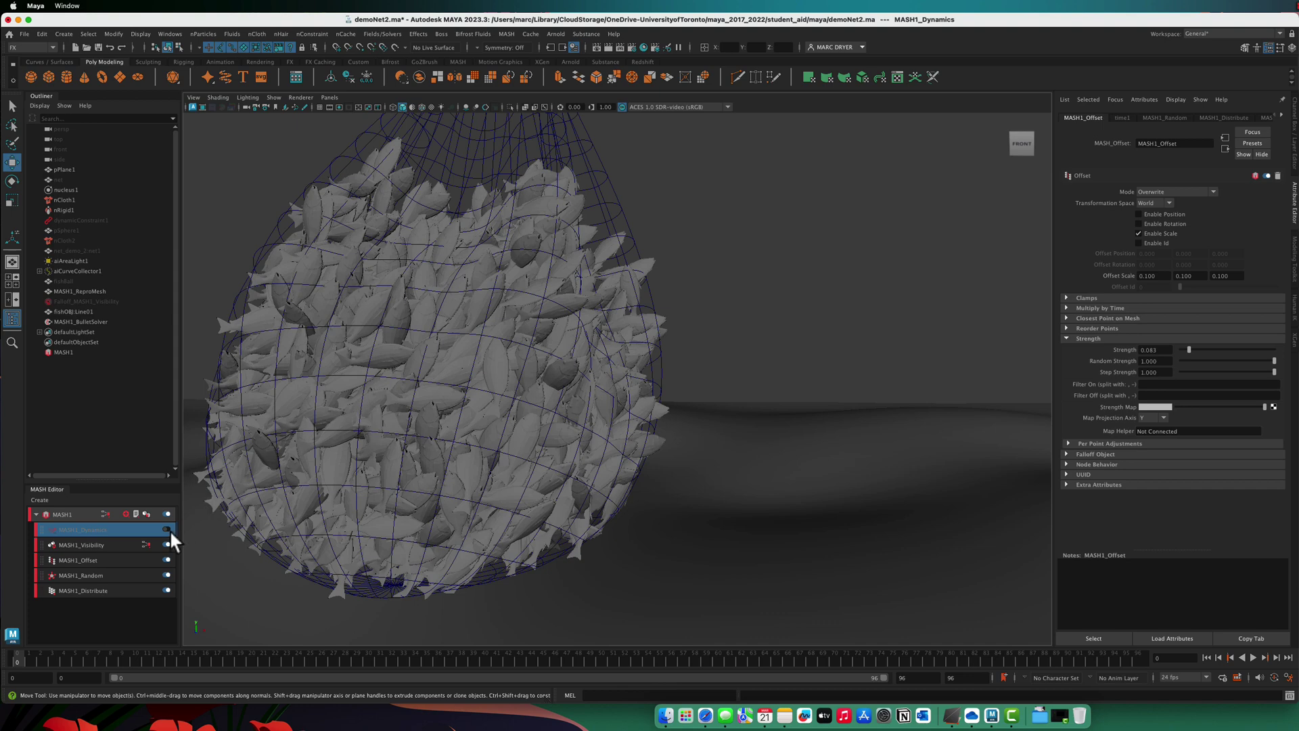
- Set the MASH1_Distribute voxel size to 0.3 and check the spacing of the fish
left_click(75, 591)
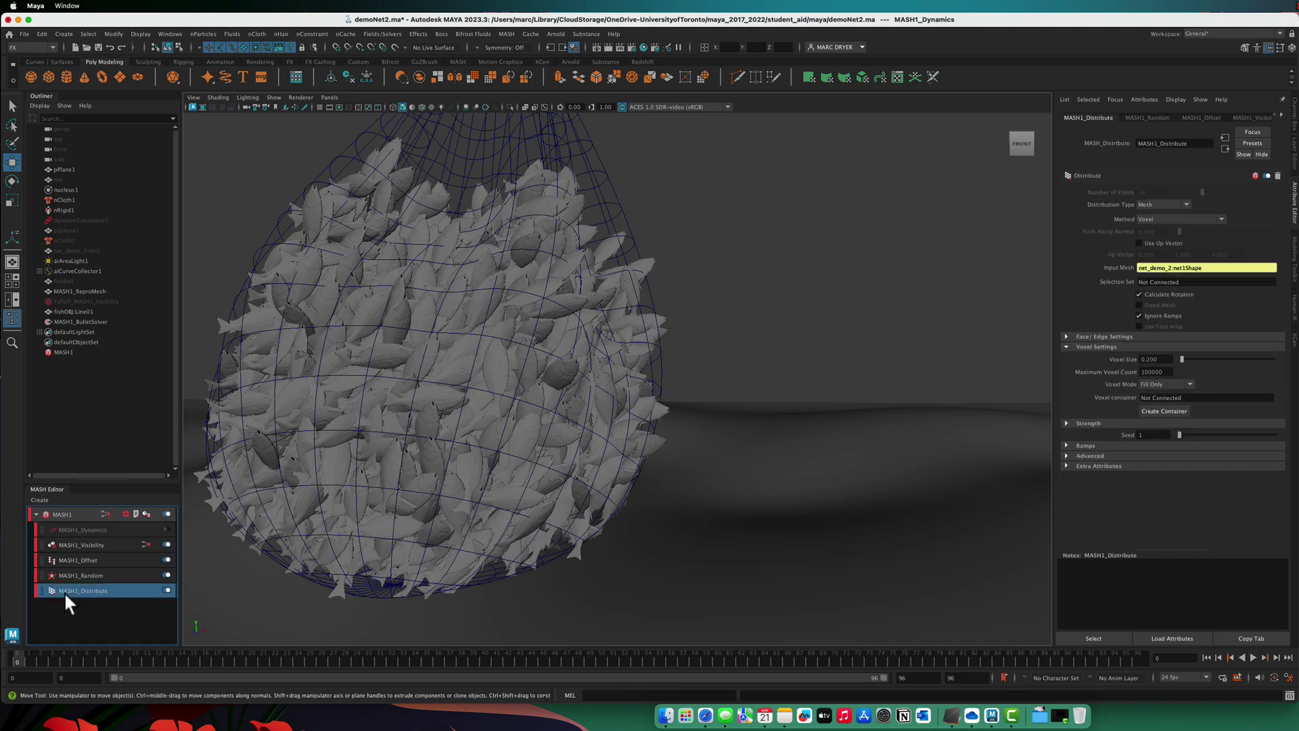
left_click(1164, 360)
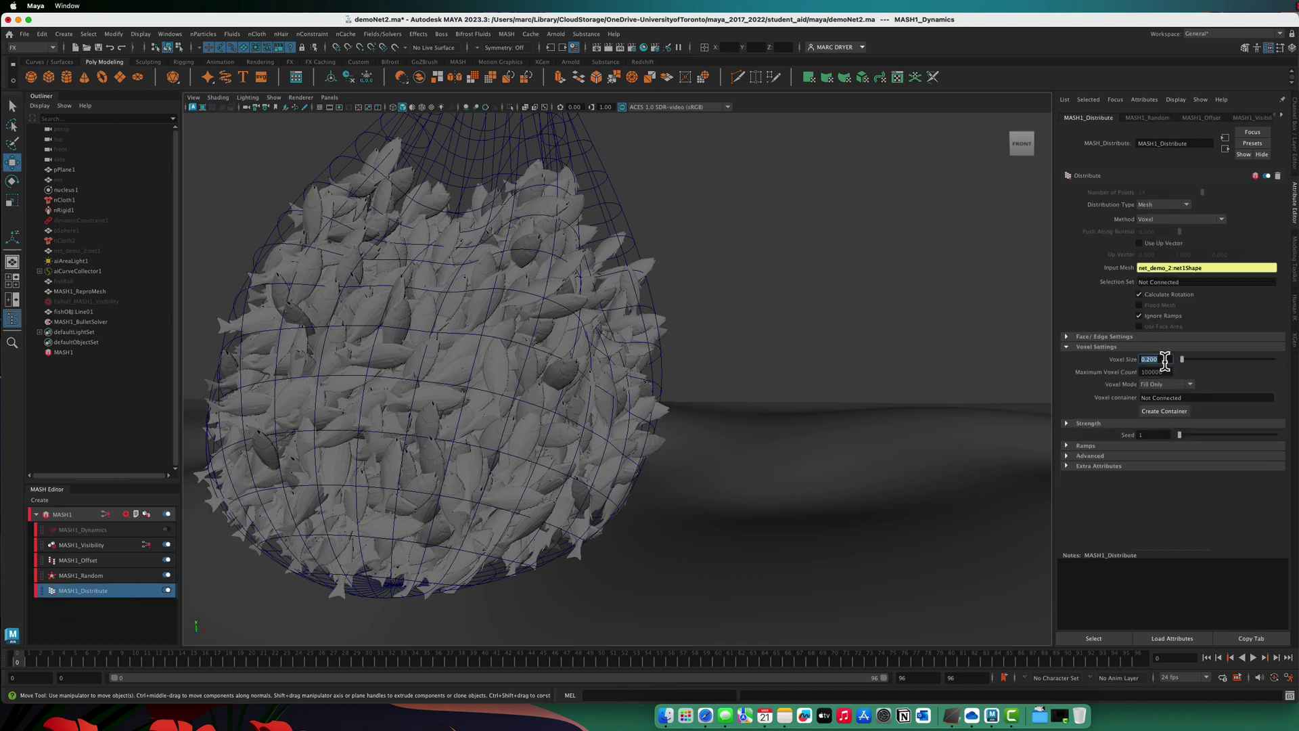
type("0.3")
key("Return")
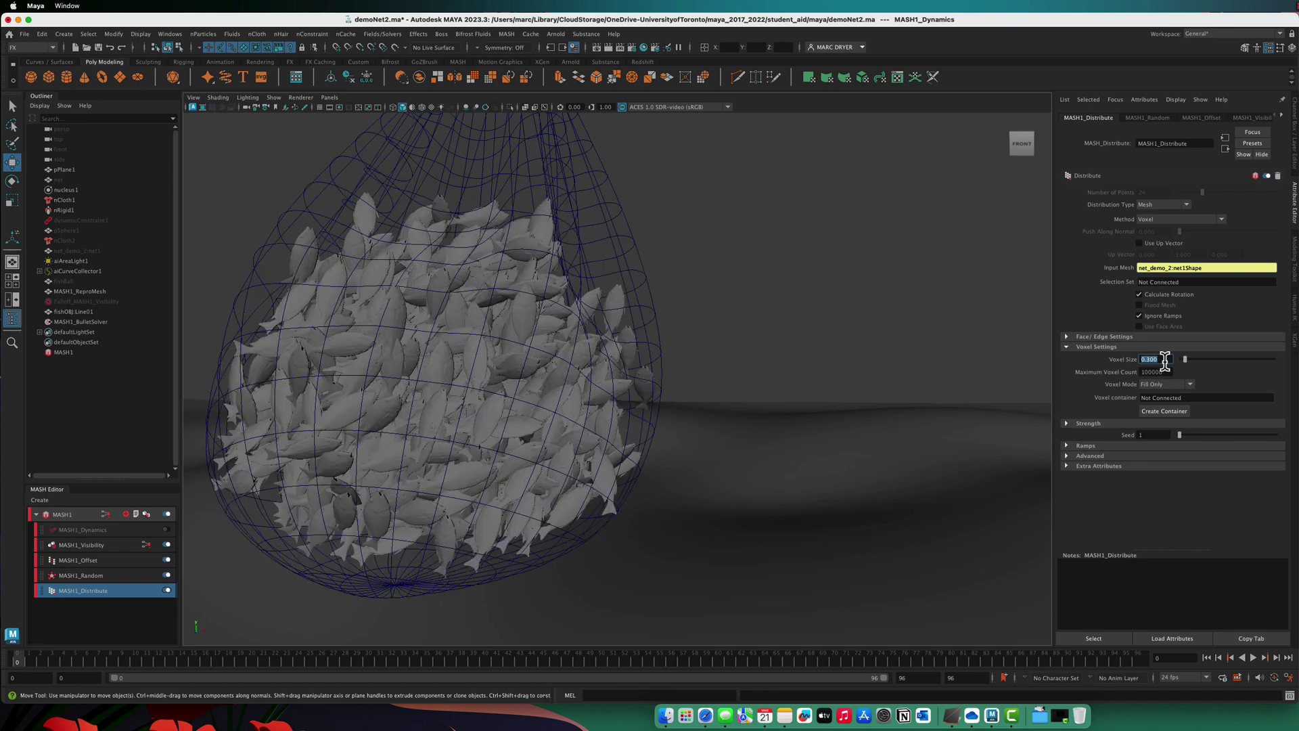
mouse_move(814, 433)
left_mouse_down("alt")
mouse_move(749, 445)
mouse_move(798, 439)
left_mouse_up("alt")
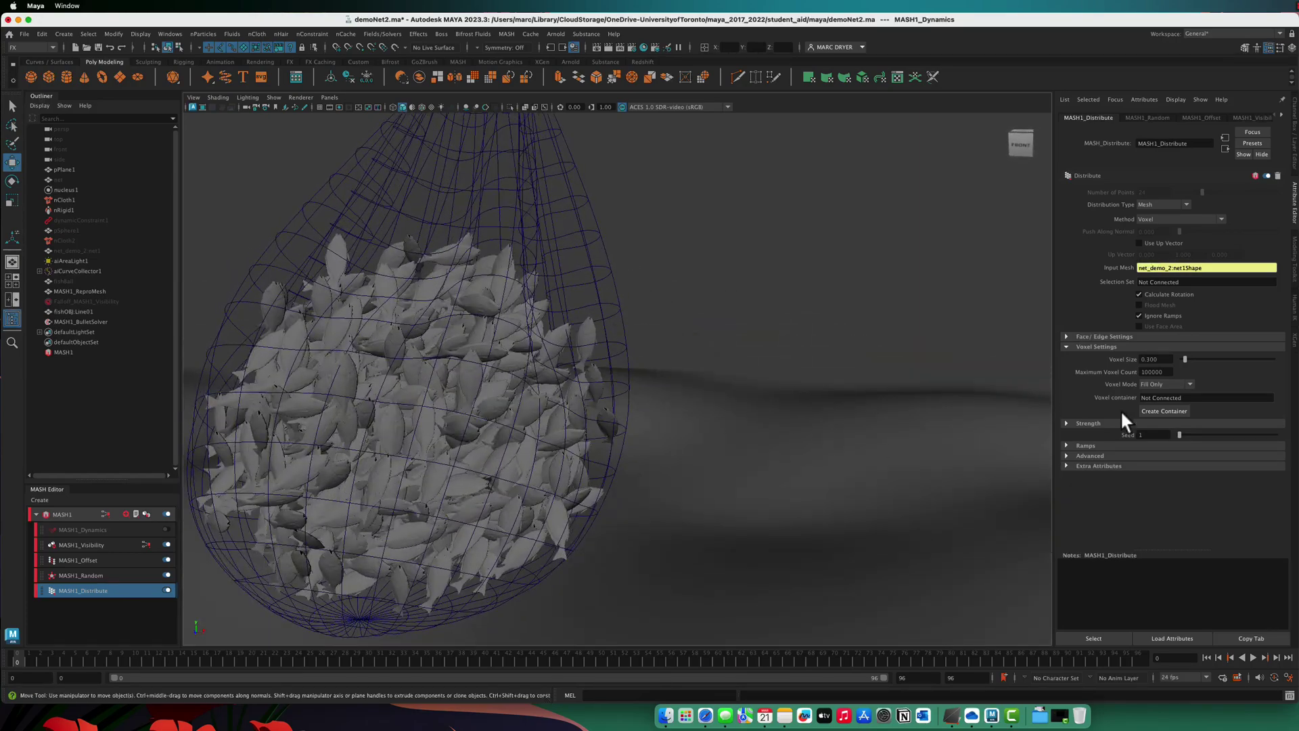
- Set the MASH1_Distribute voxel size to 0.4 and save the scene
left_click(1167, 362)
type("0.4")
key("Return")
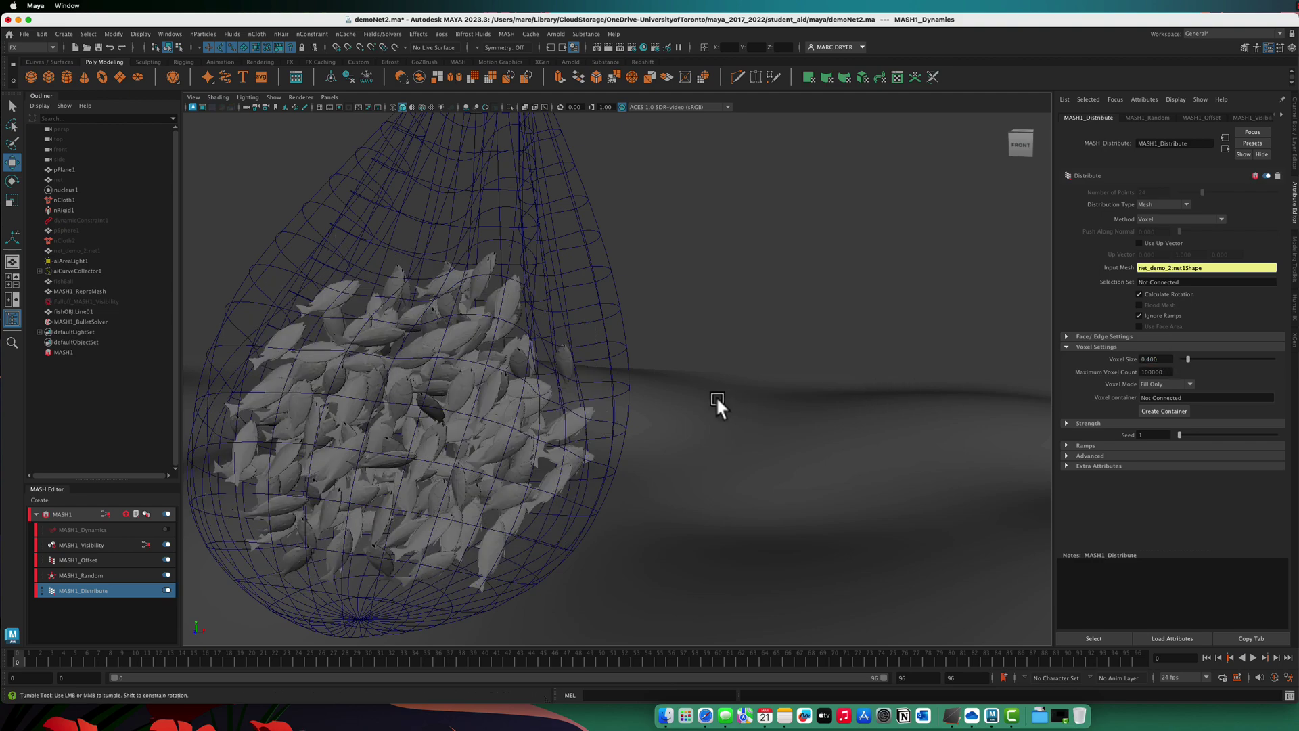
left_click_drag(713, 404, 611, 375, "alt")
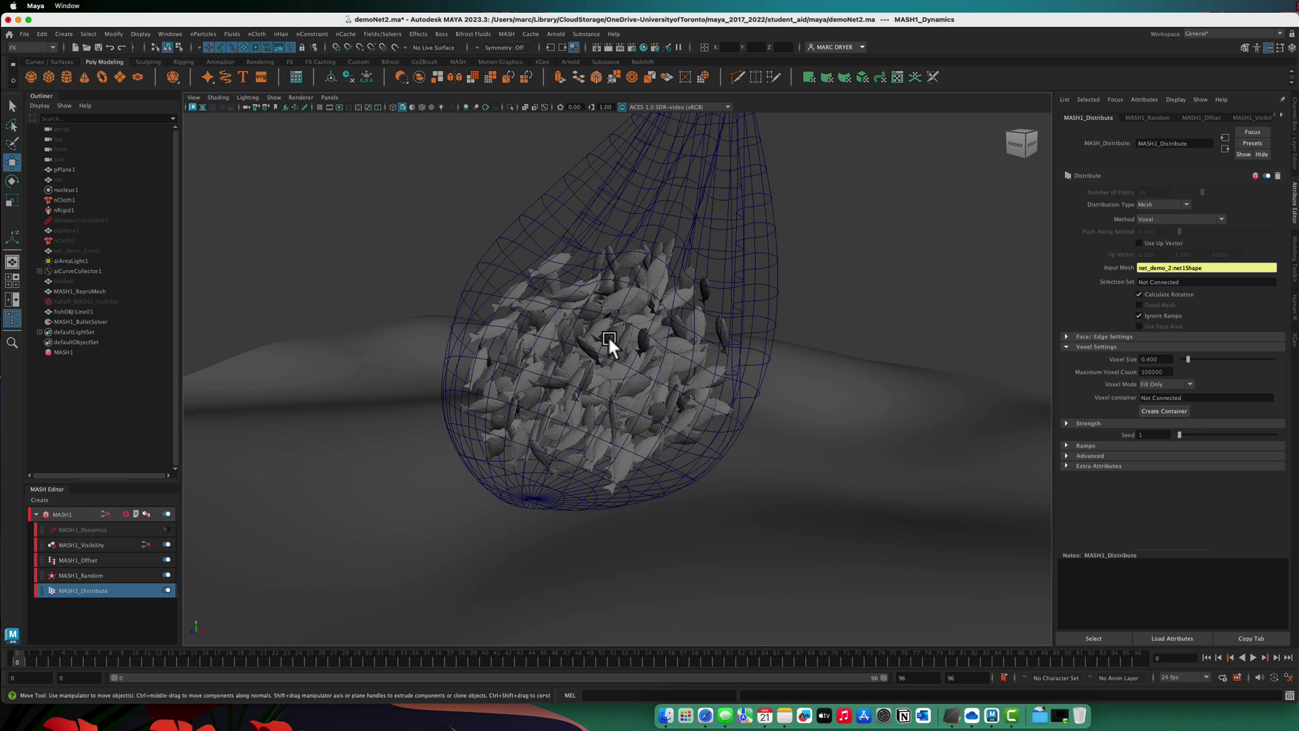
key("super+s")
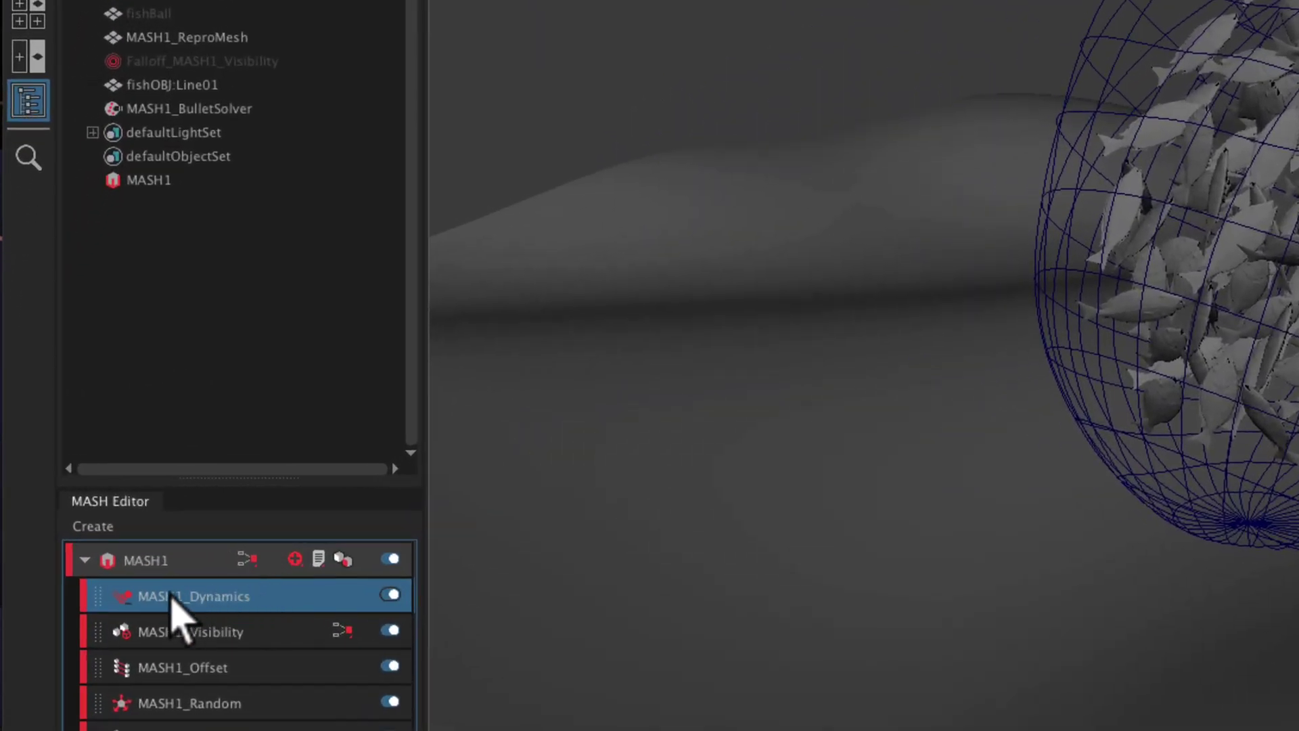
- Enable MASH1_Dynamics again and add the net mesh to the collider objects of MASH1_BulletSolver
middle_click_drag(270, 601, 184, 113)
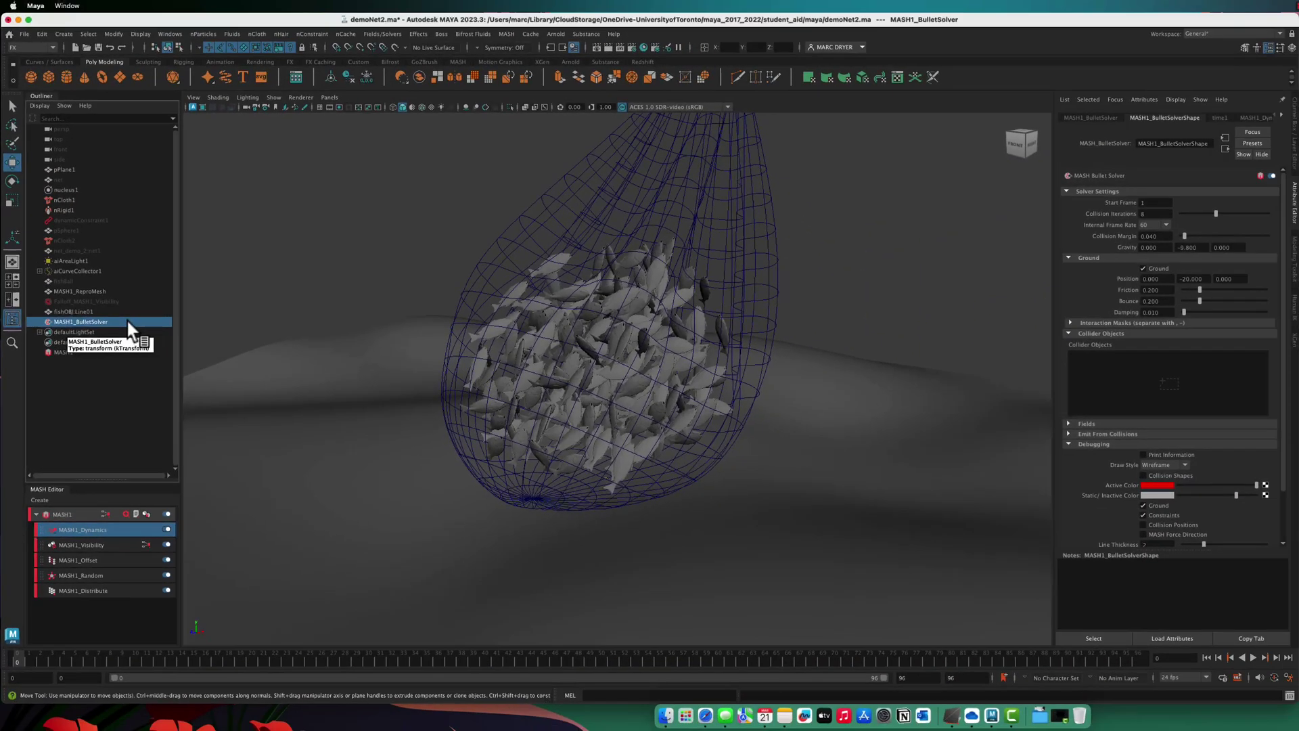
middle_click_drag(982, 395, 1180, 368)
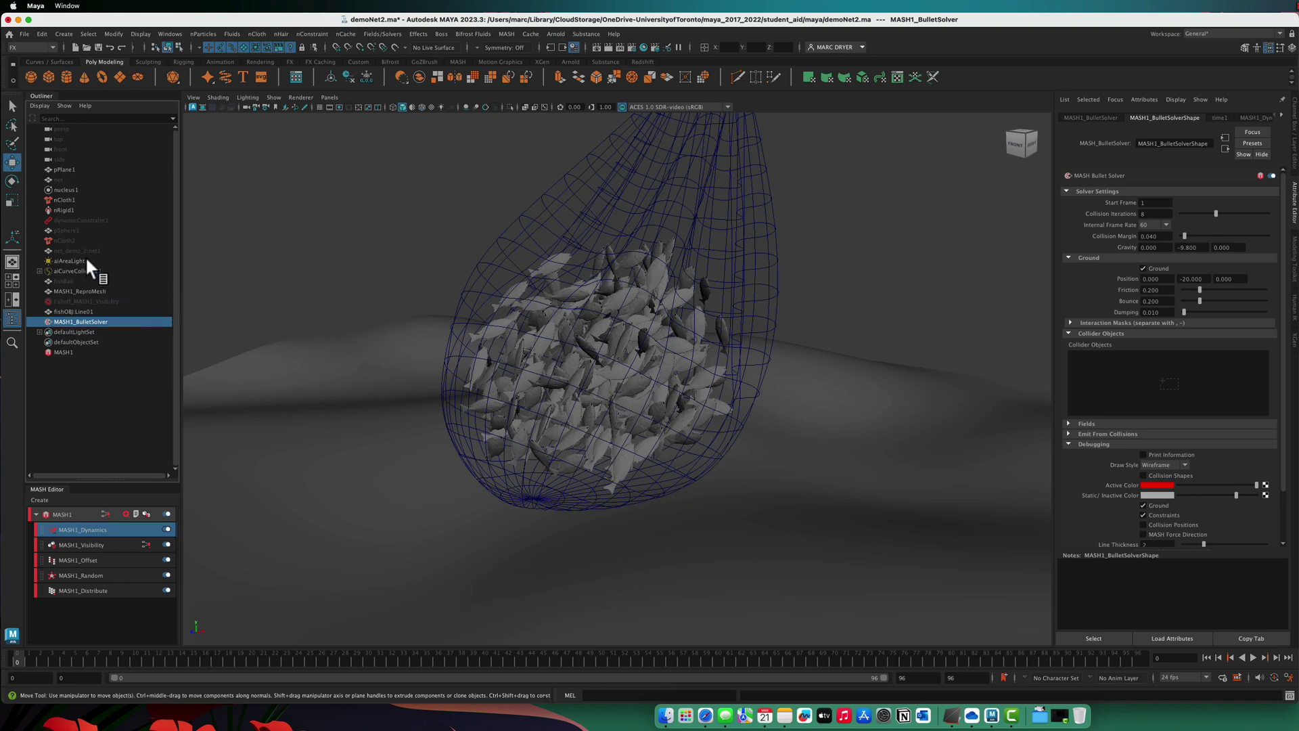
middle_click_drag(77, 255, 1168, 376)
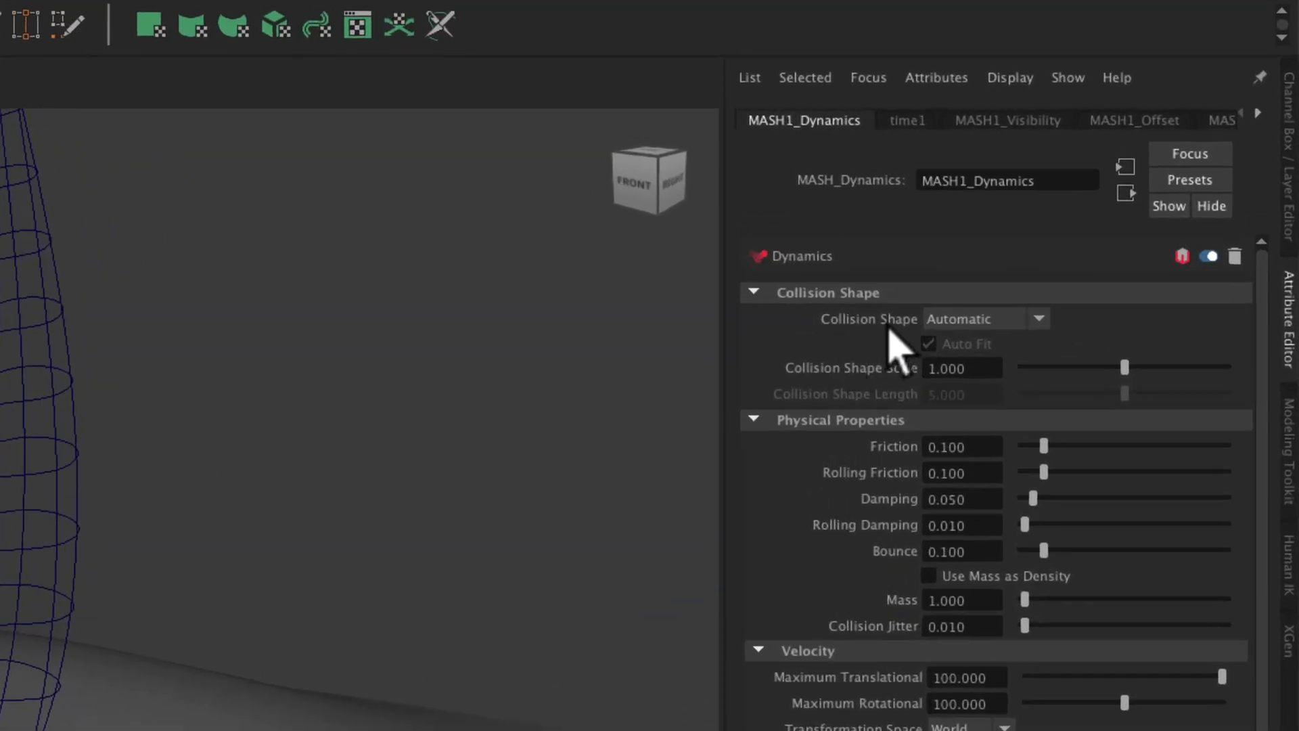
- Set the MASH1_Dynamics collision shape to Capsule and play the simulation to check how the fish settle in the net
left_click(962, 322)
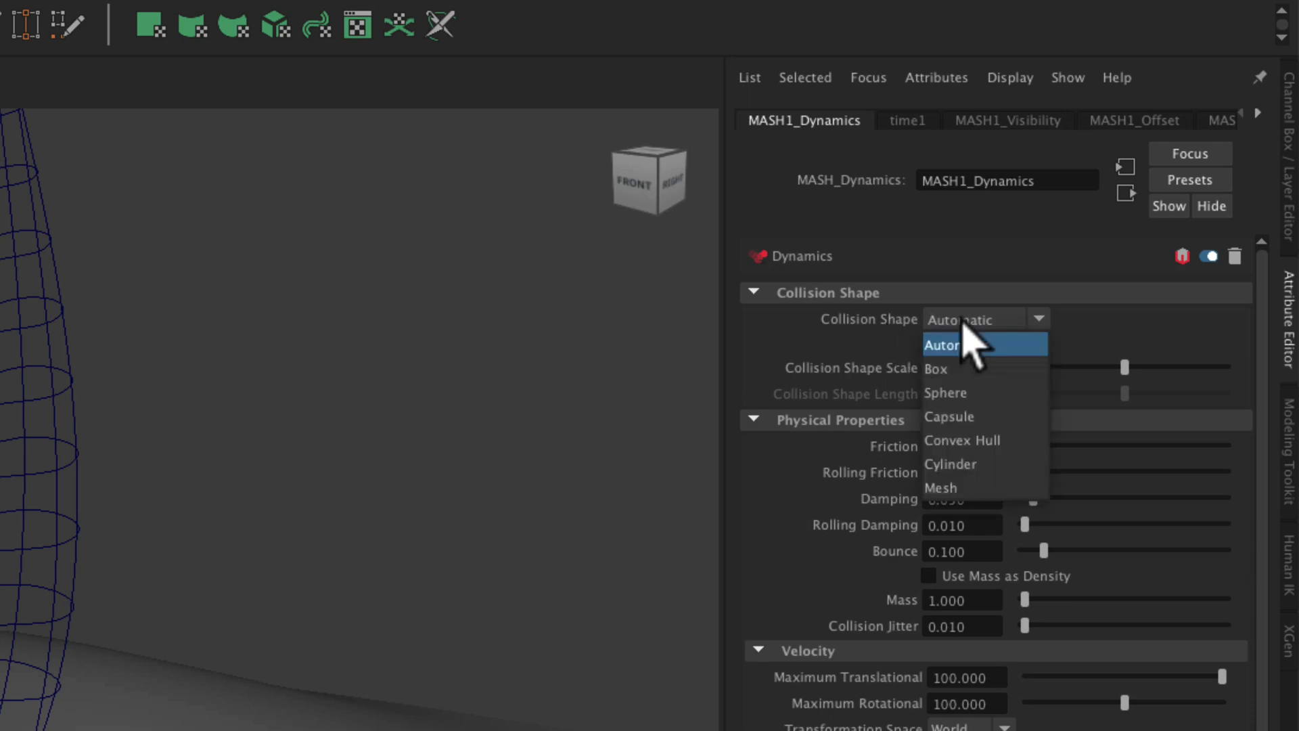
left_click(975, 418)
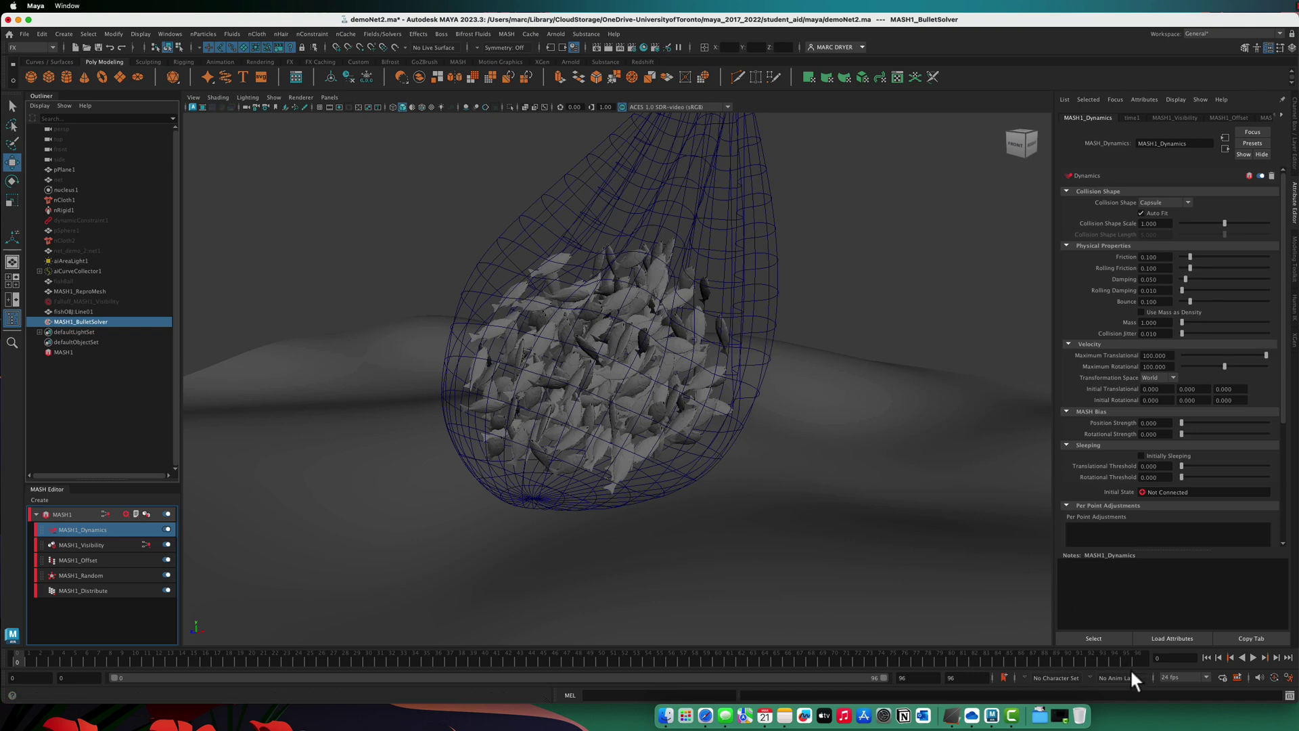
left_click(1252, 657)
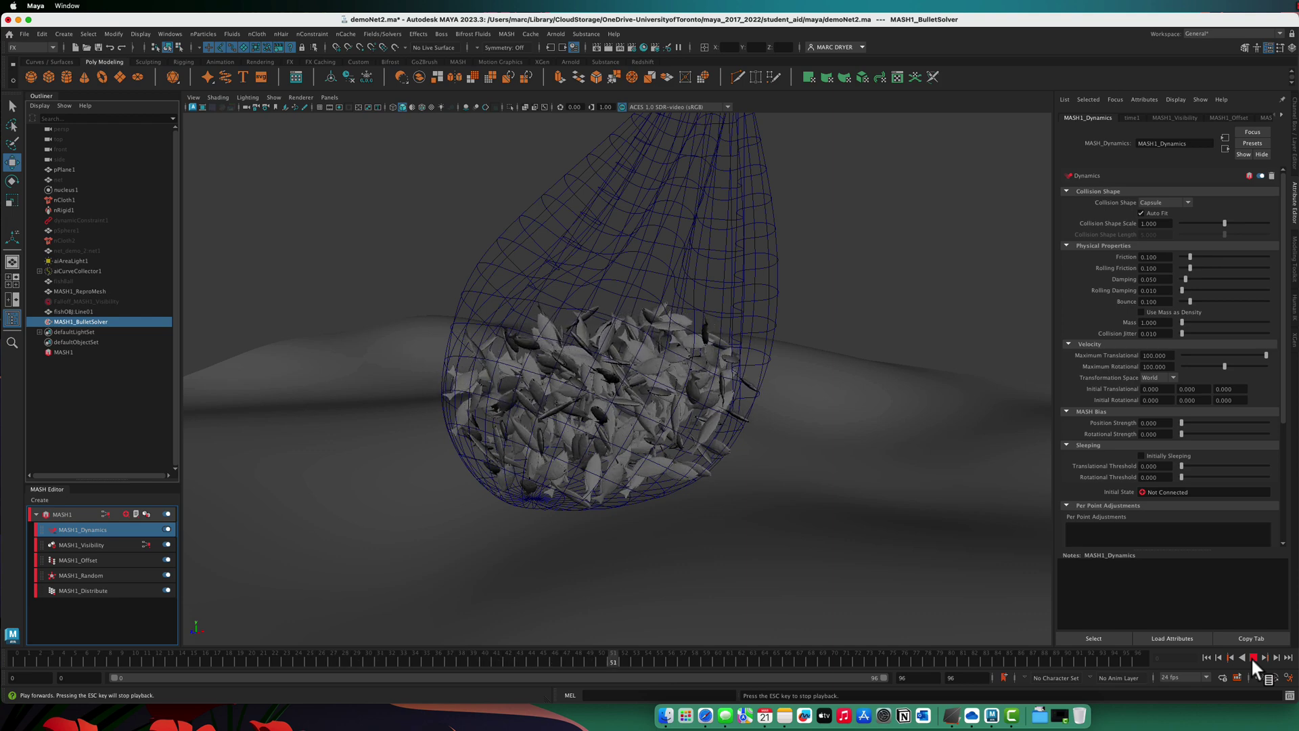
left_click(1252, 657)
left_click_drag(533, 420, 748, 417, "alt")
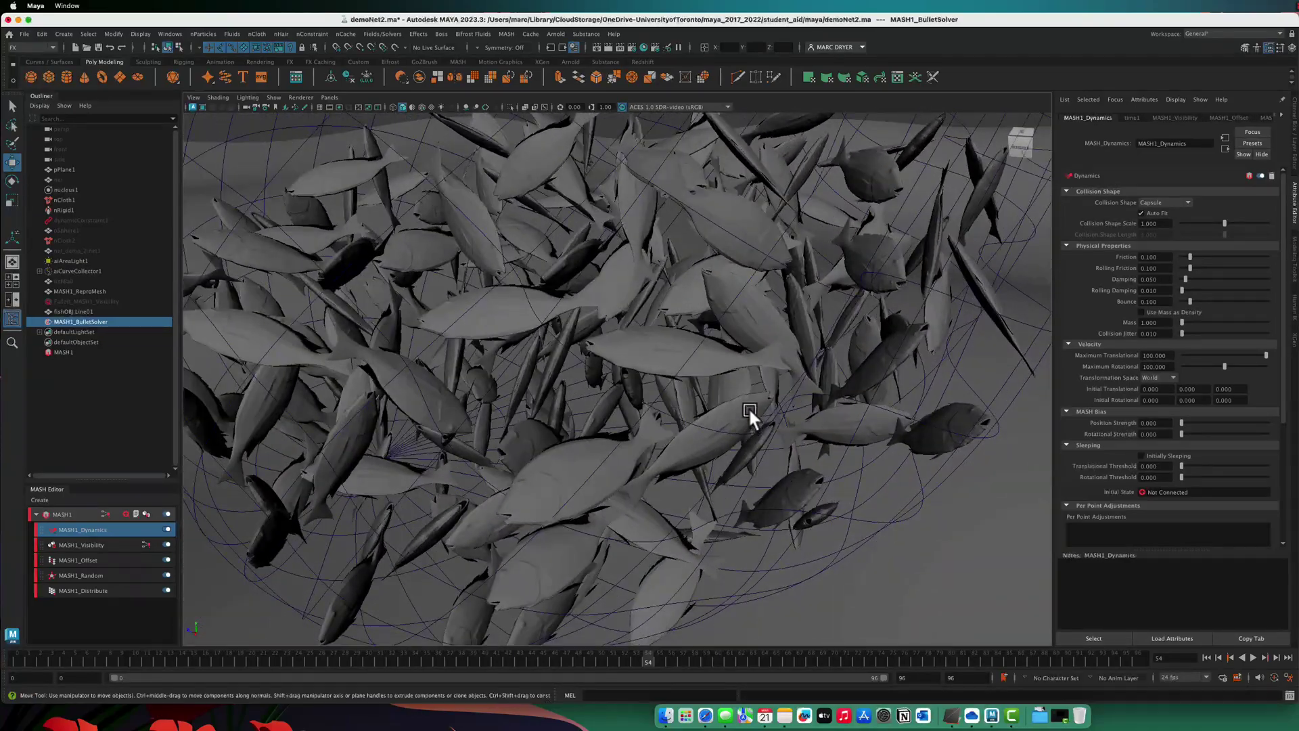
right_click_drag(748, 417, 400, 377, "alt")
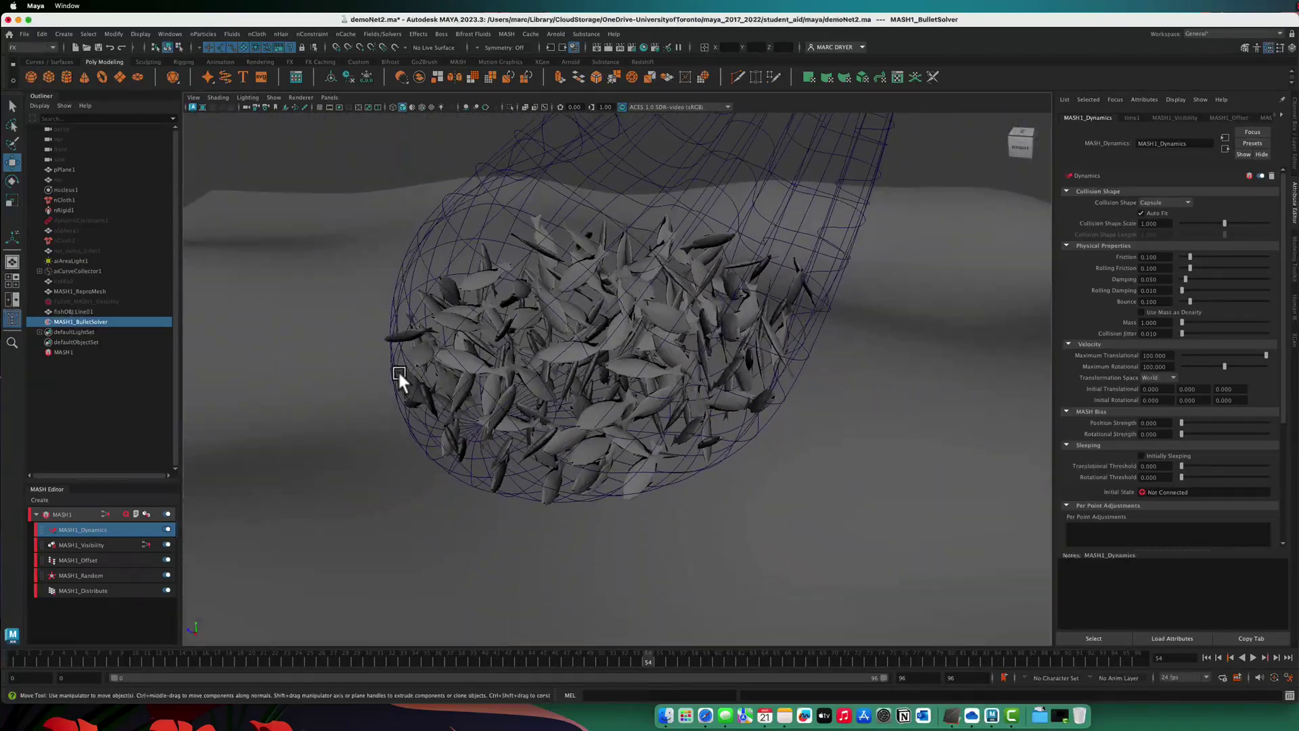
- Rewind the simulation to the start and set the MASH1_Dynamics collision shape to Mesh
left_click(1207, 657)
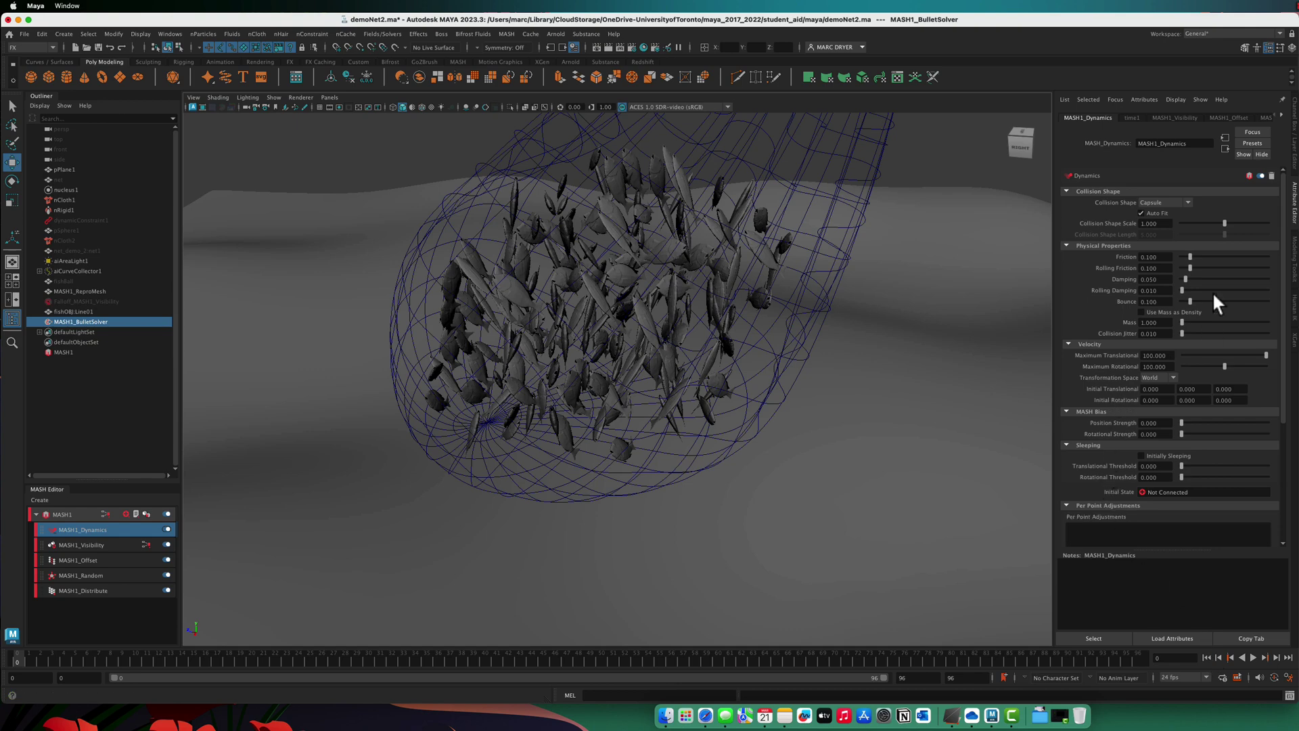
left_click(1165, 203)
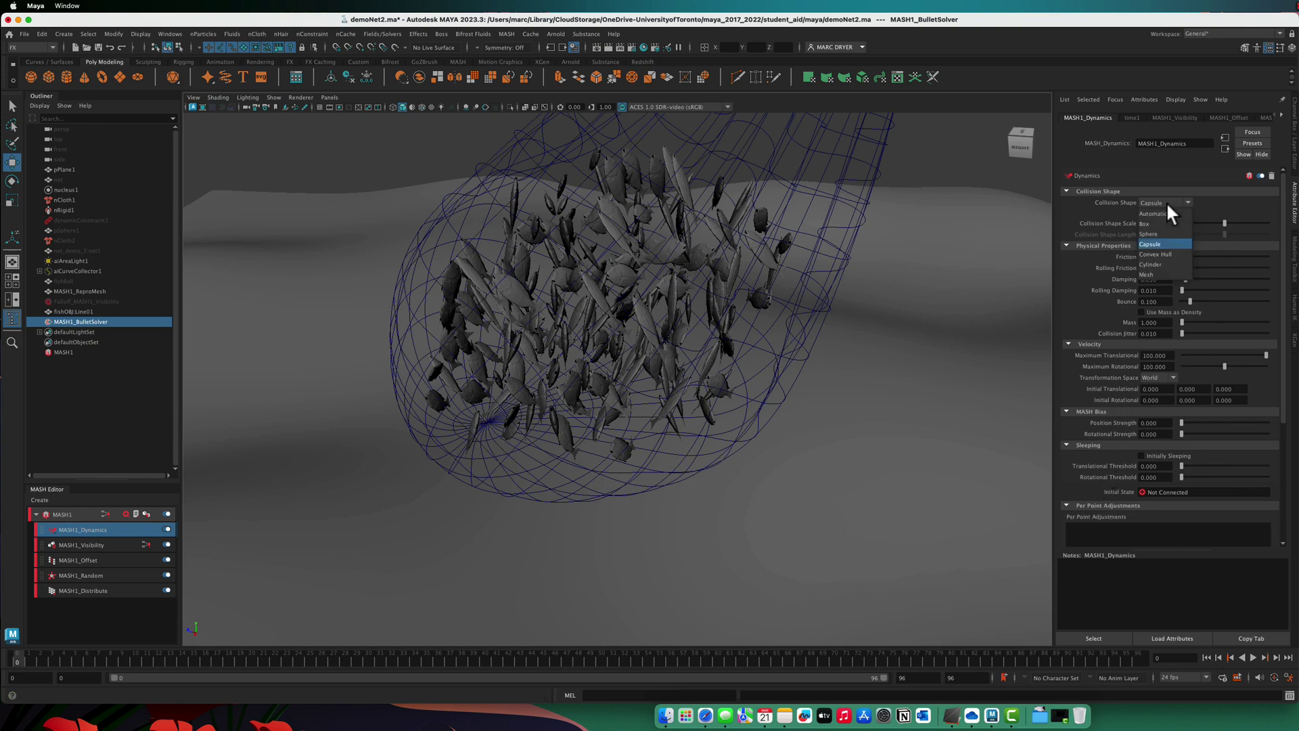
left_click(1155, 273)
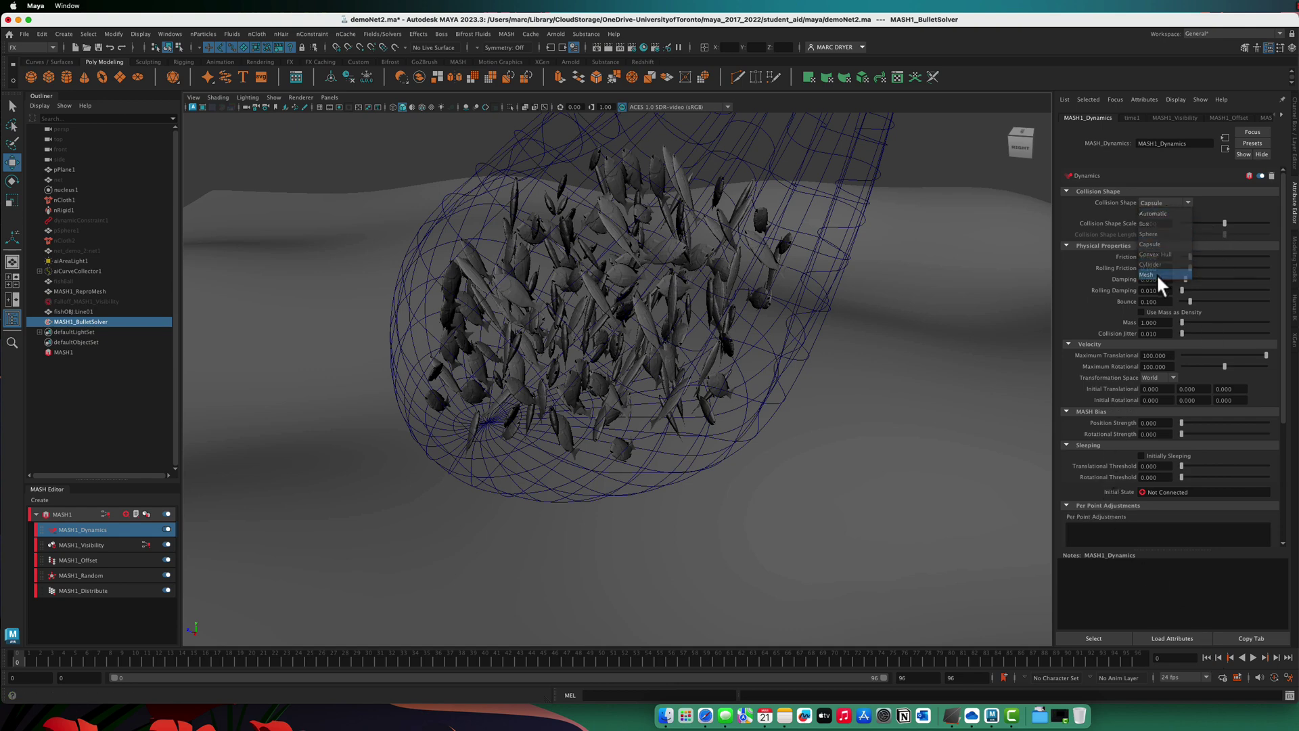
- Play the simulation to check how the fish settle in the net with the Mesh collision shape
mouse_move(558, 298)
left_mouse_down("alt")
mouse_move(649, 303)
mouse_move(571, 306)
left_mouse_up("alt")
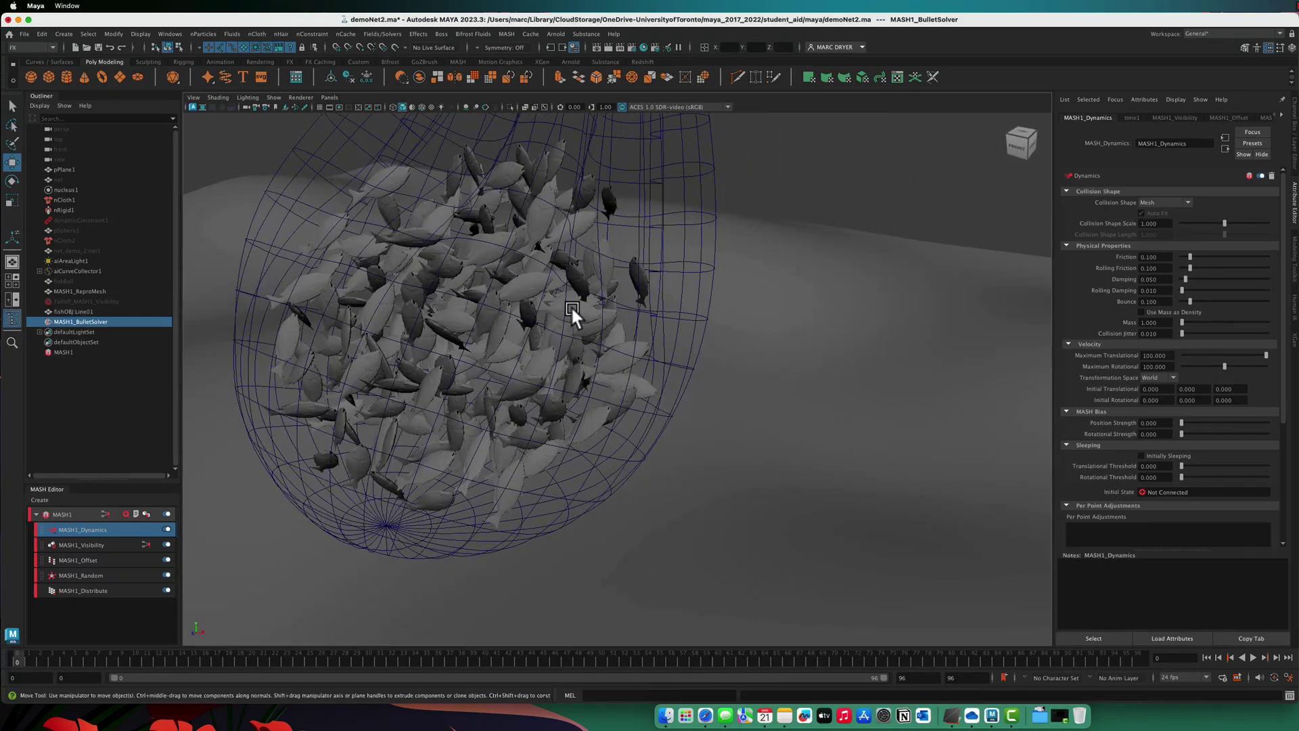
left_click(1248, 657)
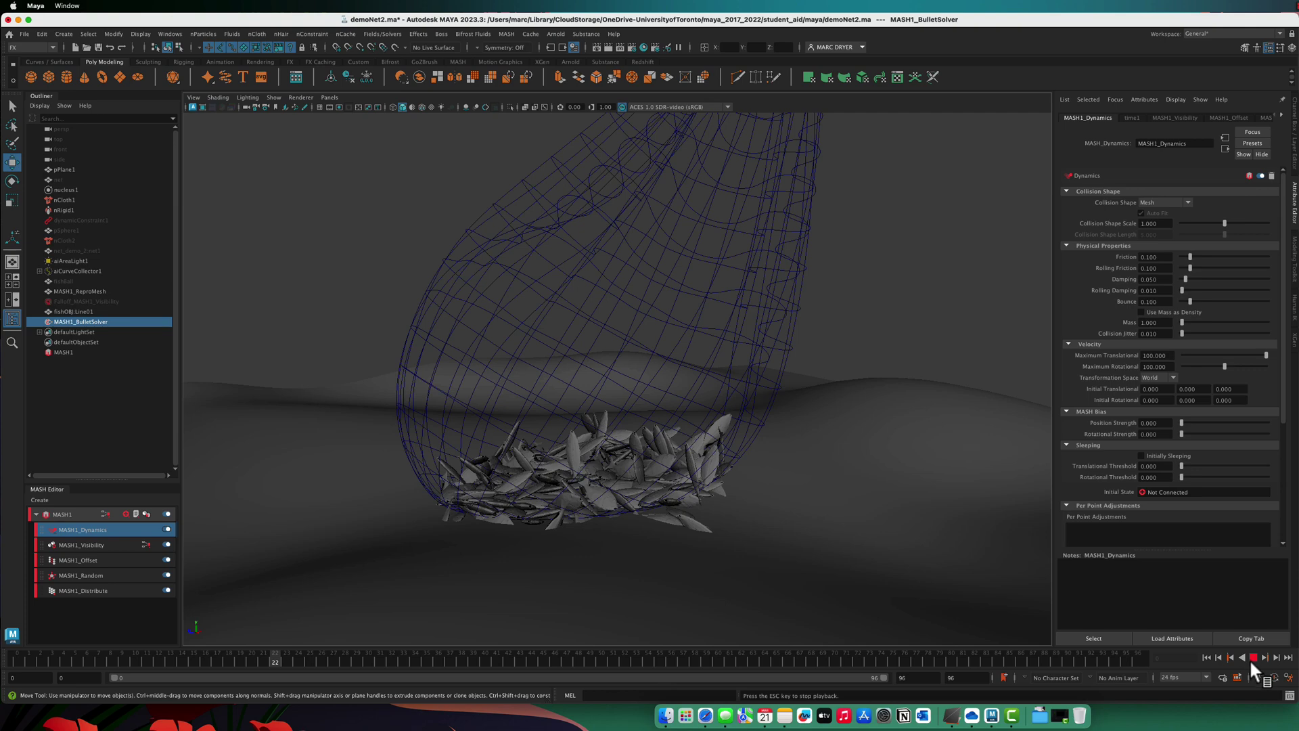
left_click(1249, 659)
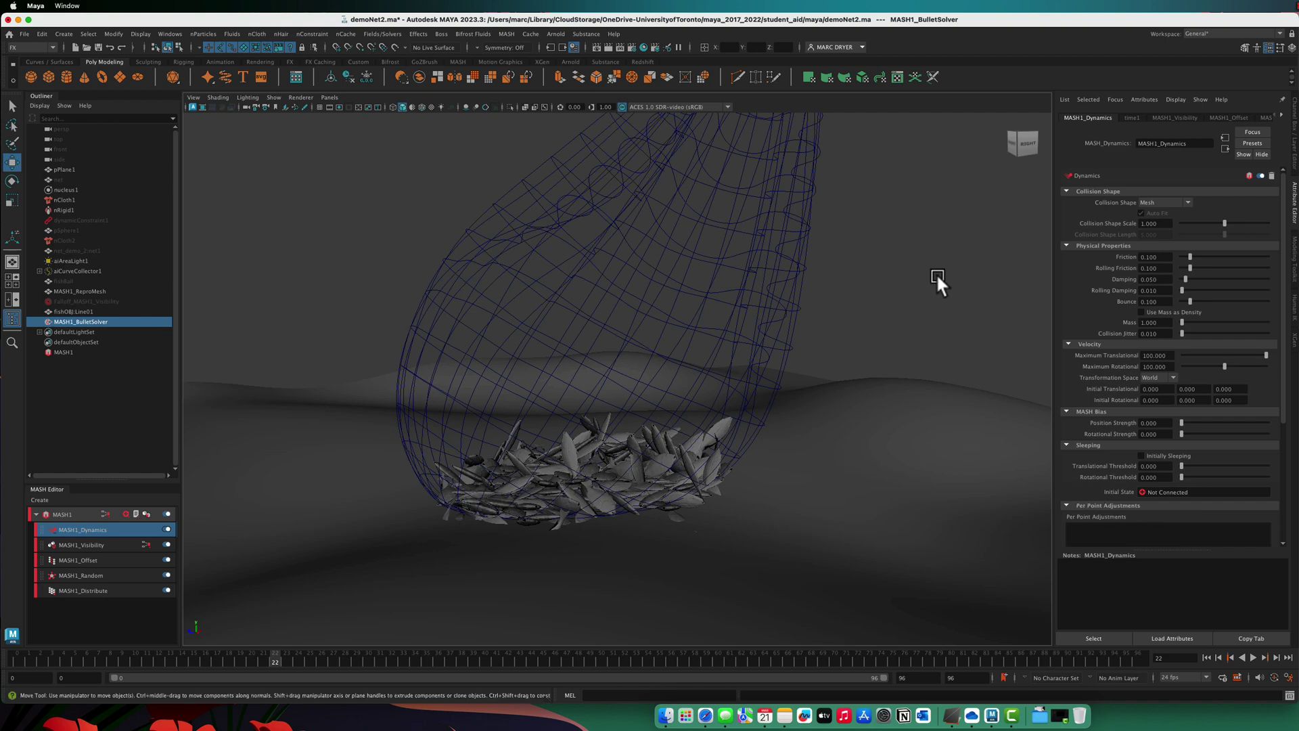
- Set the MASH1_Dynamics collision shape to Convex Hull and play the simulation from the start until the fish settle in the net
left_click(1159, 202)
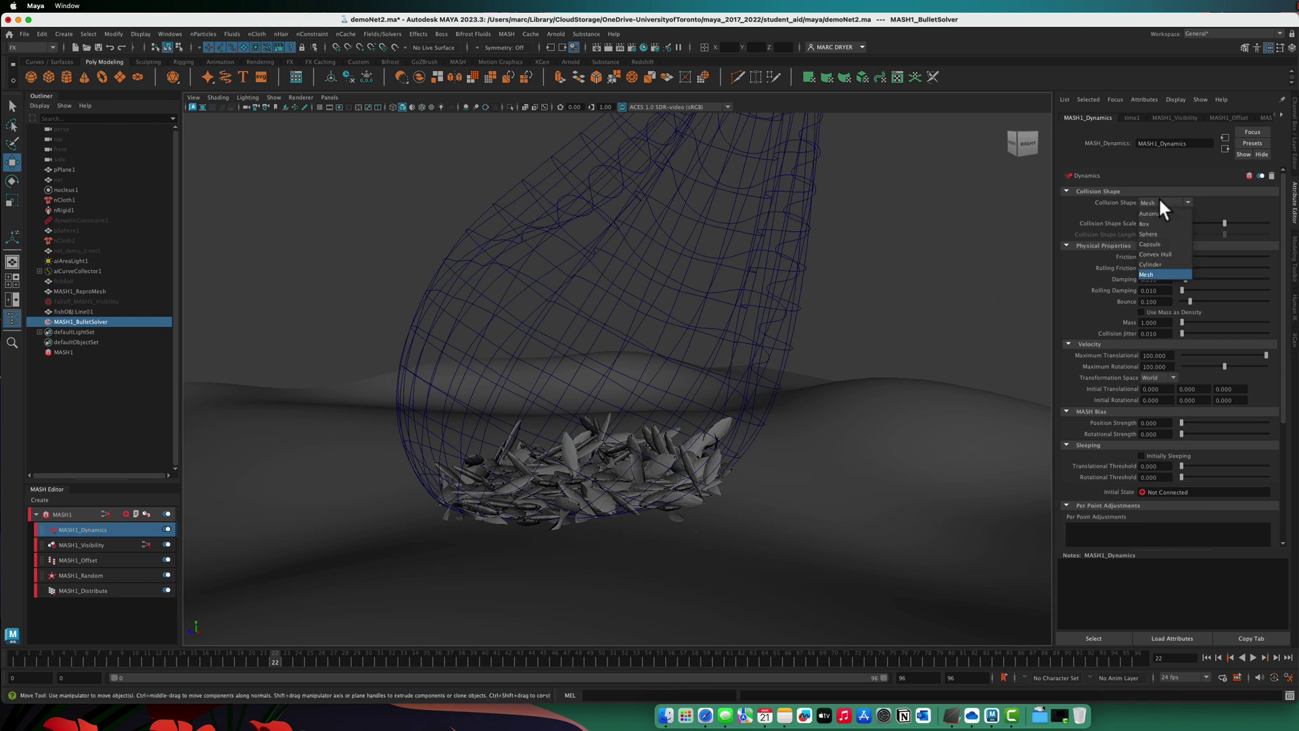
left_click(1160, 254)
left_click(1204, 656)
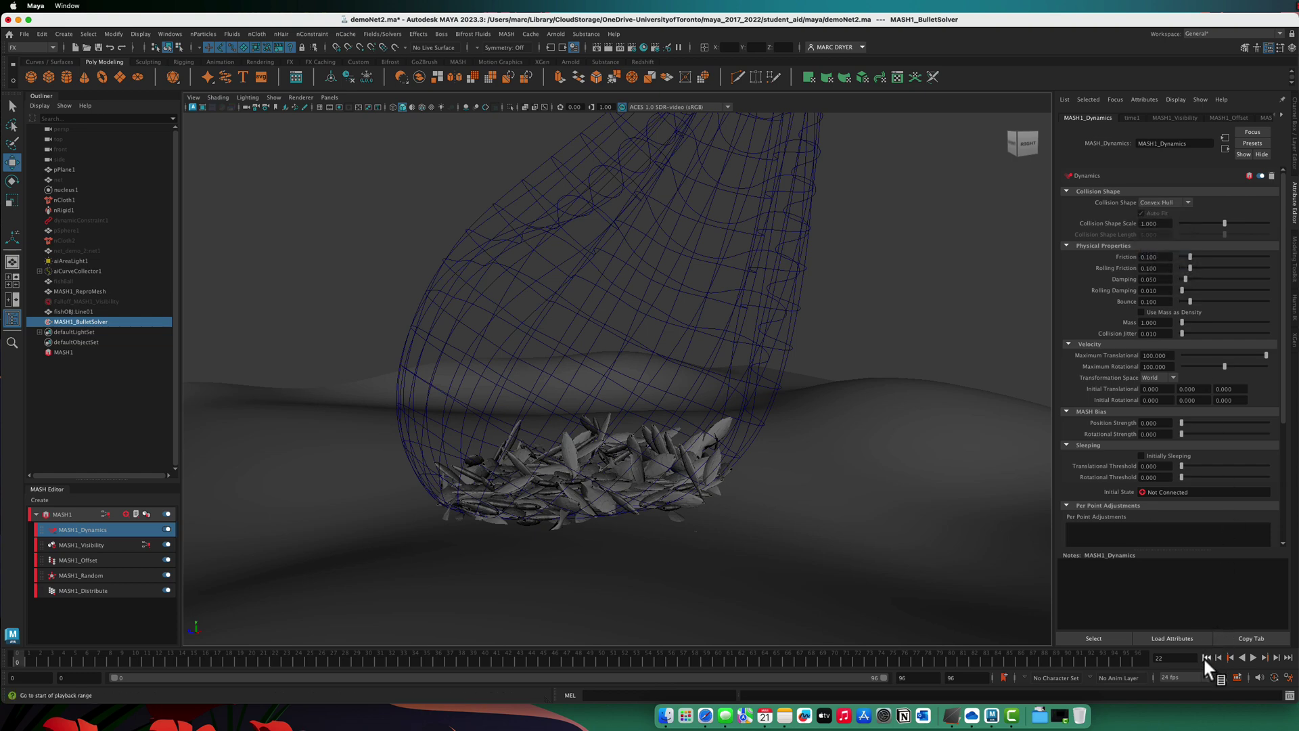
left_click(1252, 657)
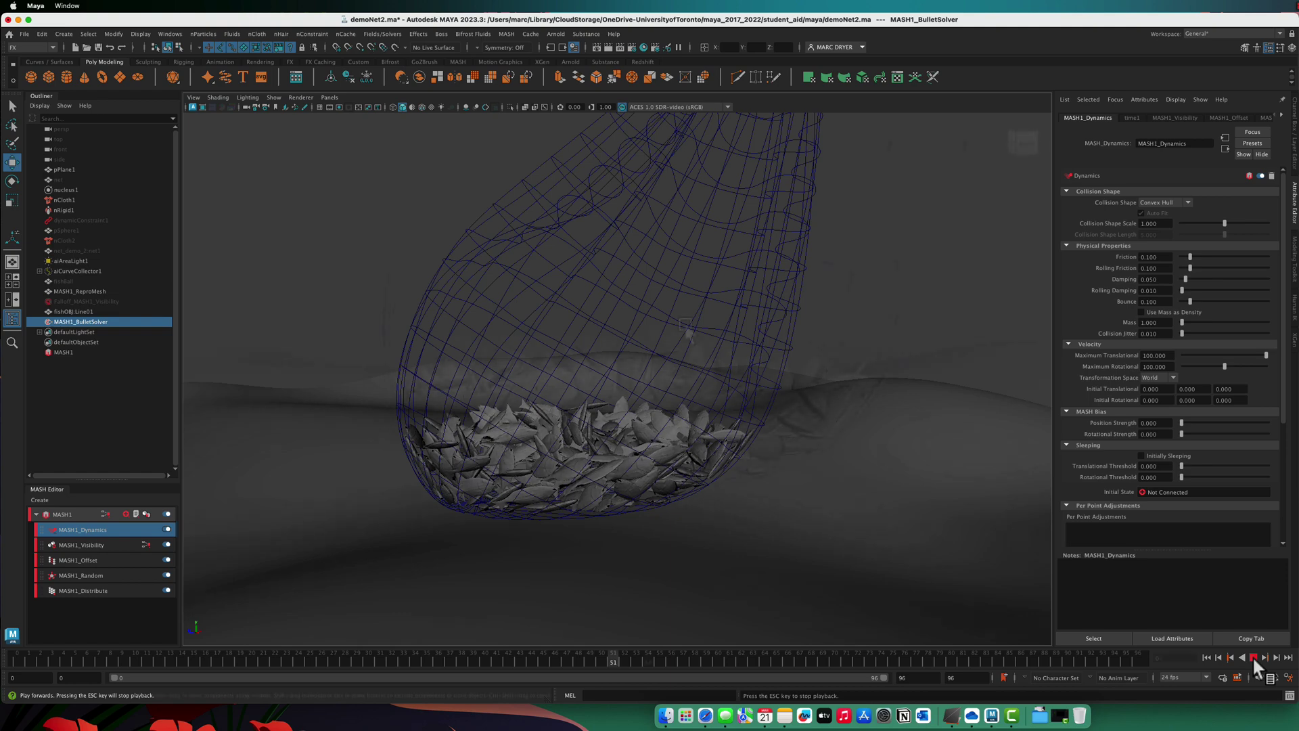
key("Escape")
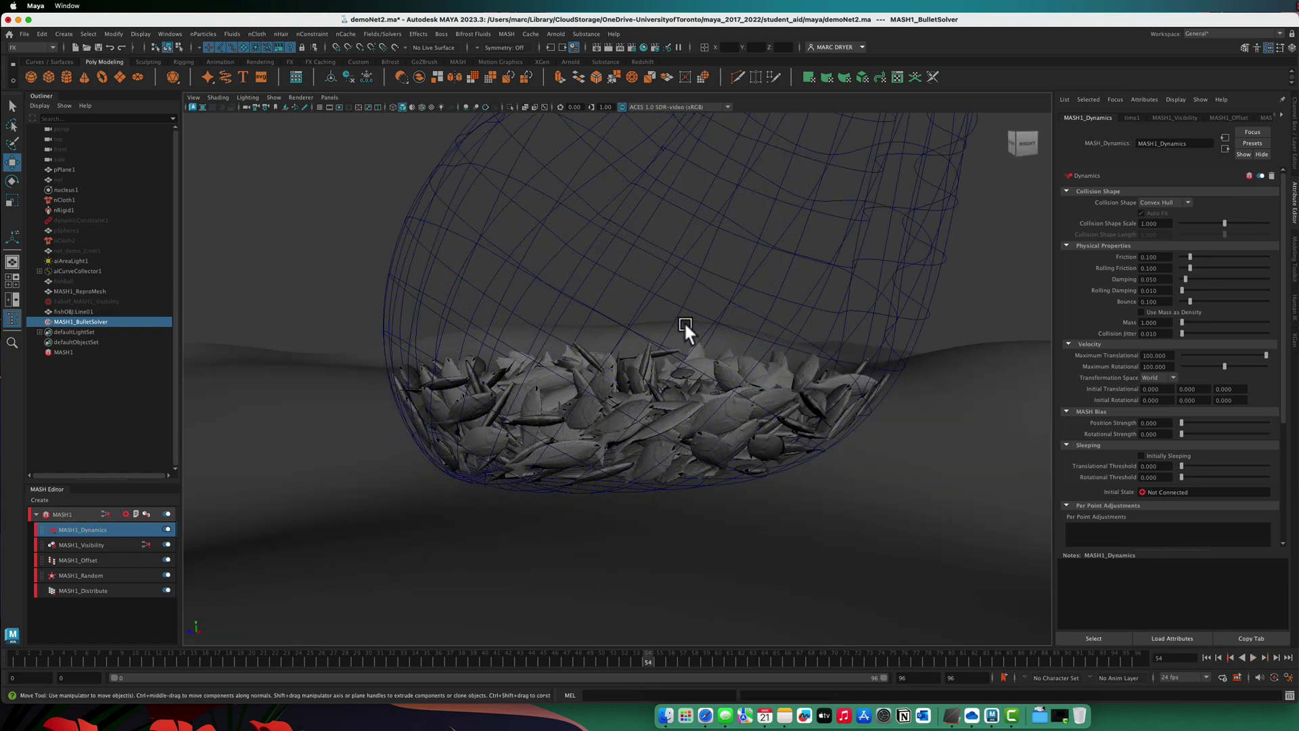
- Duplicate MASH1_ReproMesh in its settled pose and move the copy along Z out of the net
left_click(86, 291)
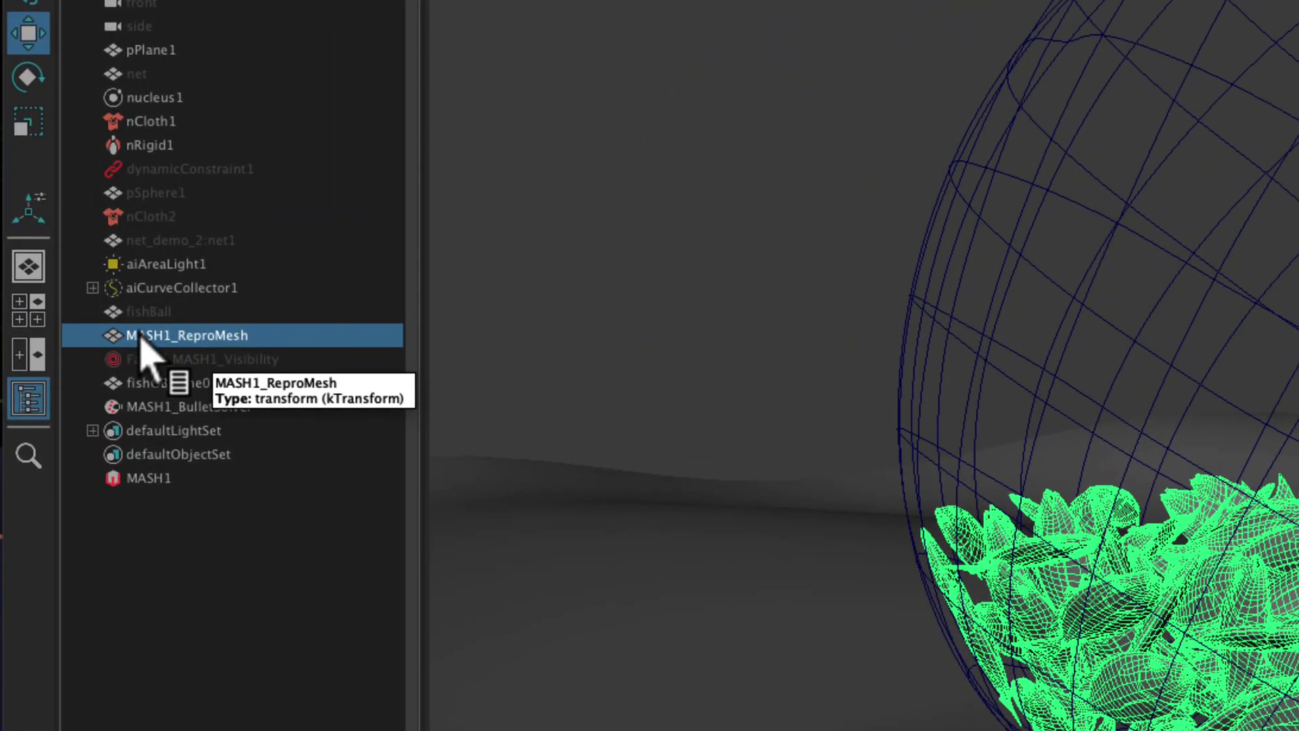
key("ctrl+d")
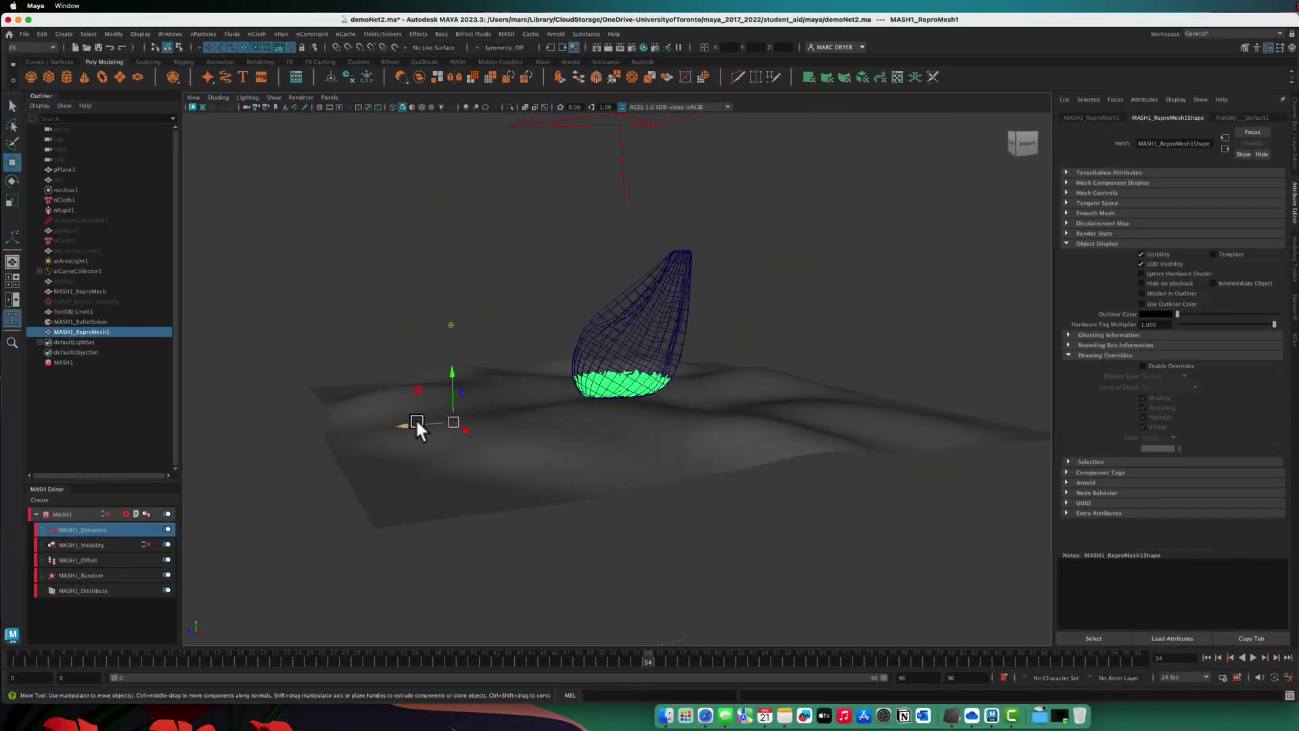
left_click_drag(417, 423, 246, 435)
right_click_drag(247, 435, 591, 419, "alt")
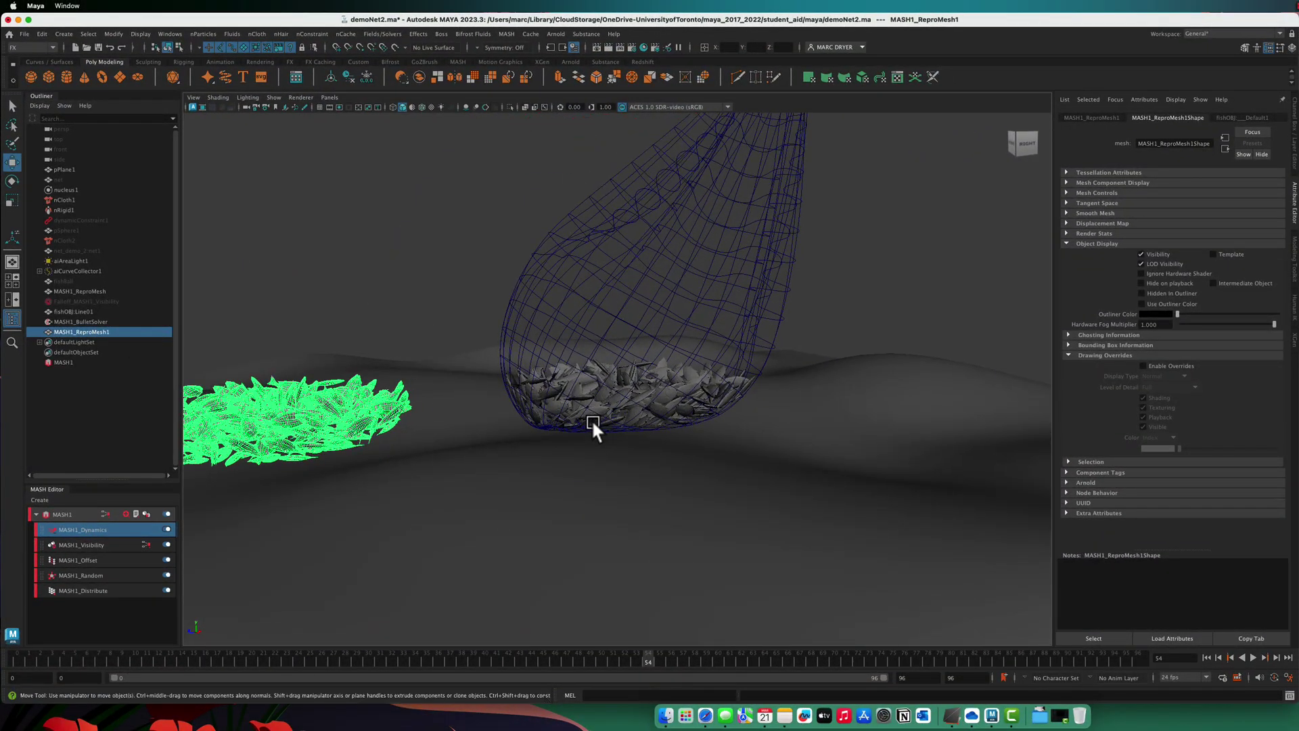
- Rewind the simulation to the start and disable the whole MASH1 network
left_click(1206, 657)
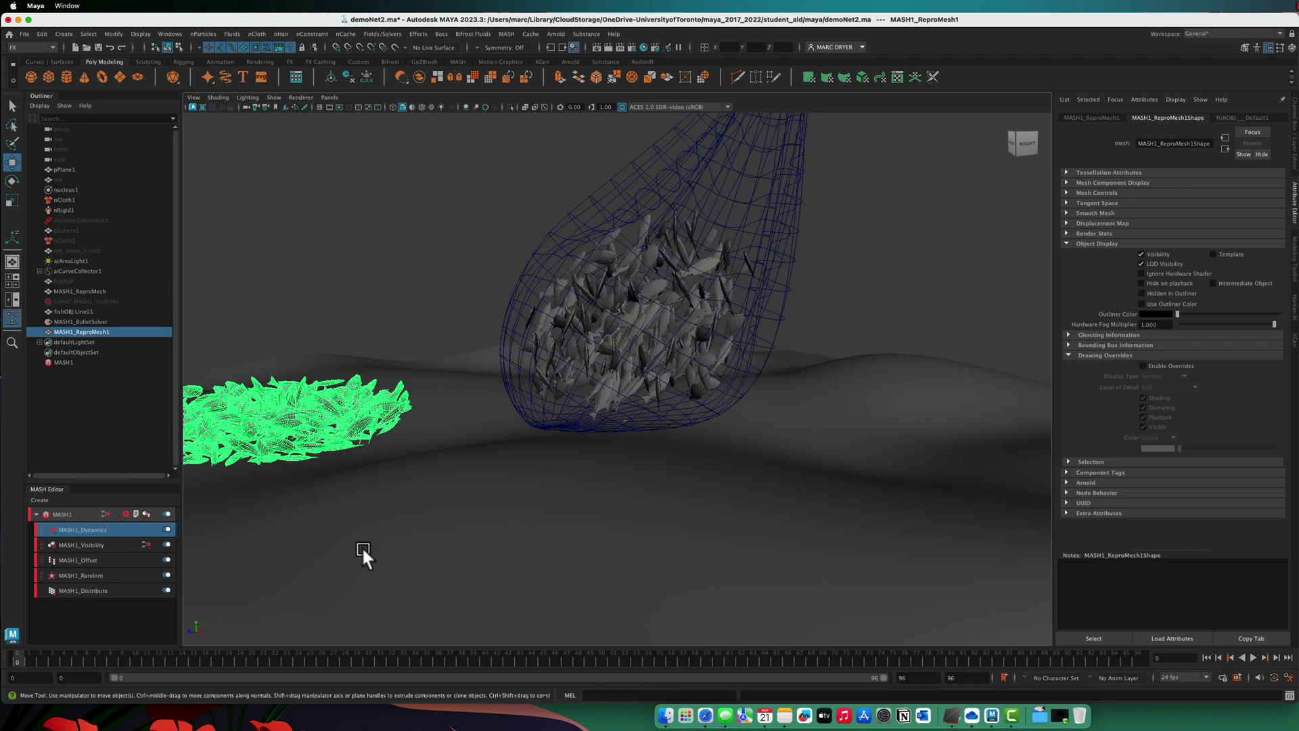
left_click(168, 514)
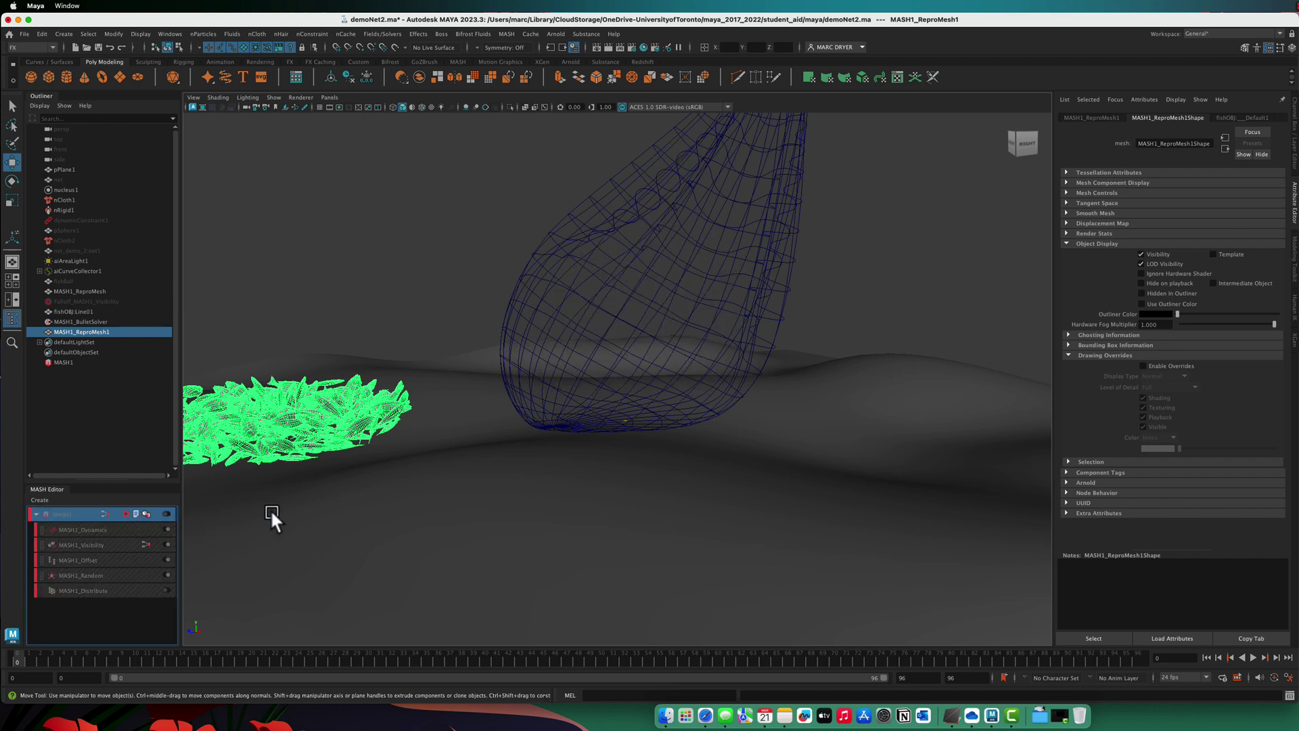
scroll(364, 464, "down", 3)
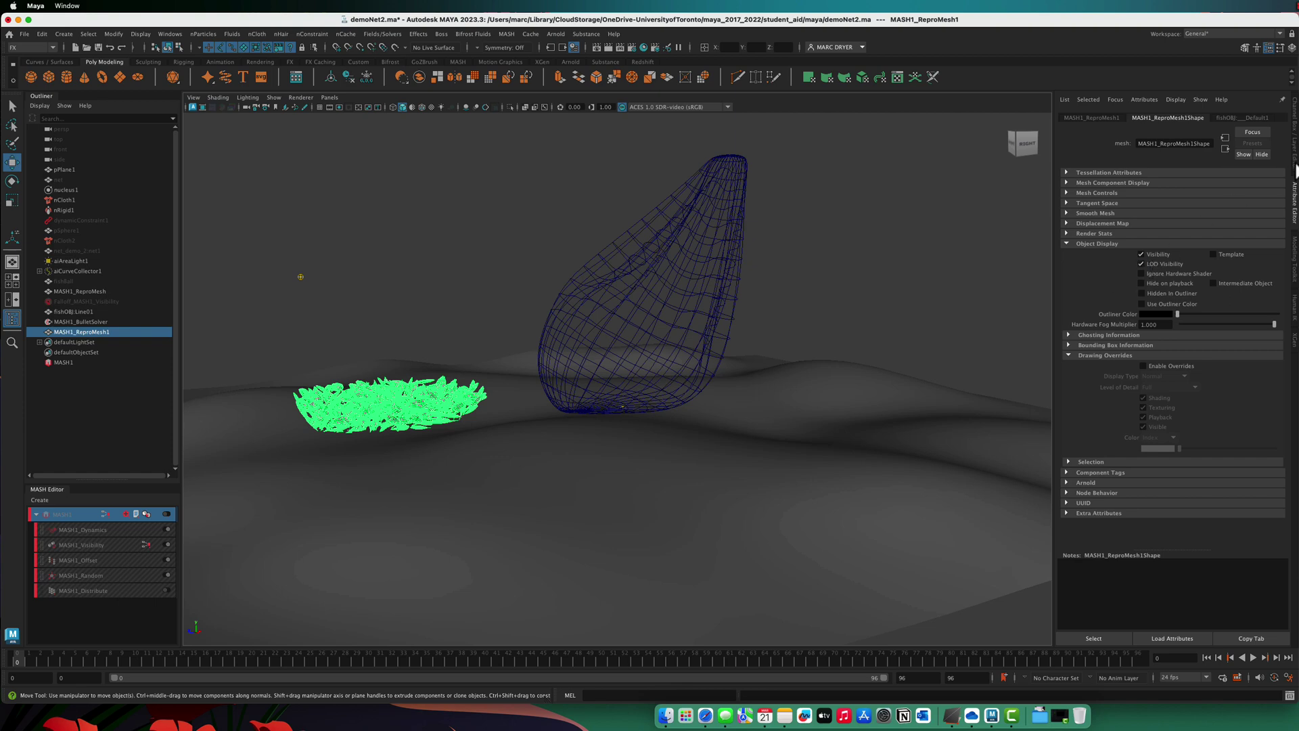
- Set the Translate Z of MASH1_ReproMesh1 to 0 to place the duplicated fish back inside the net
left_click(1294, 159)
double_click(1261, 144)
type("0")
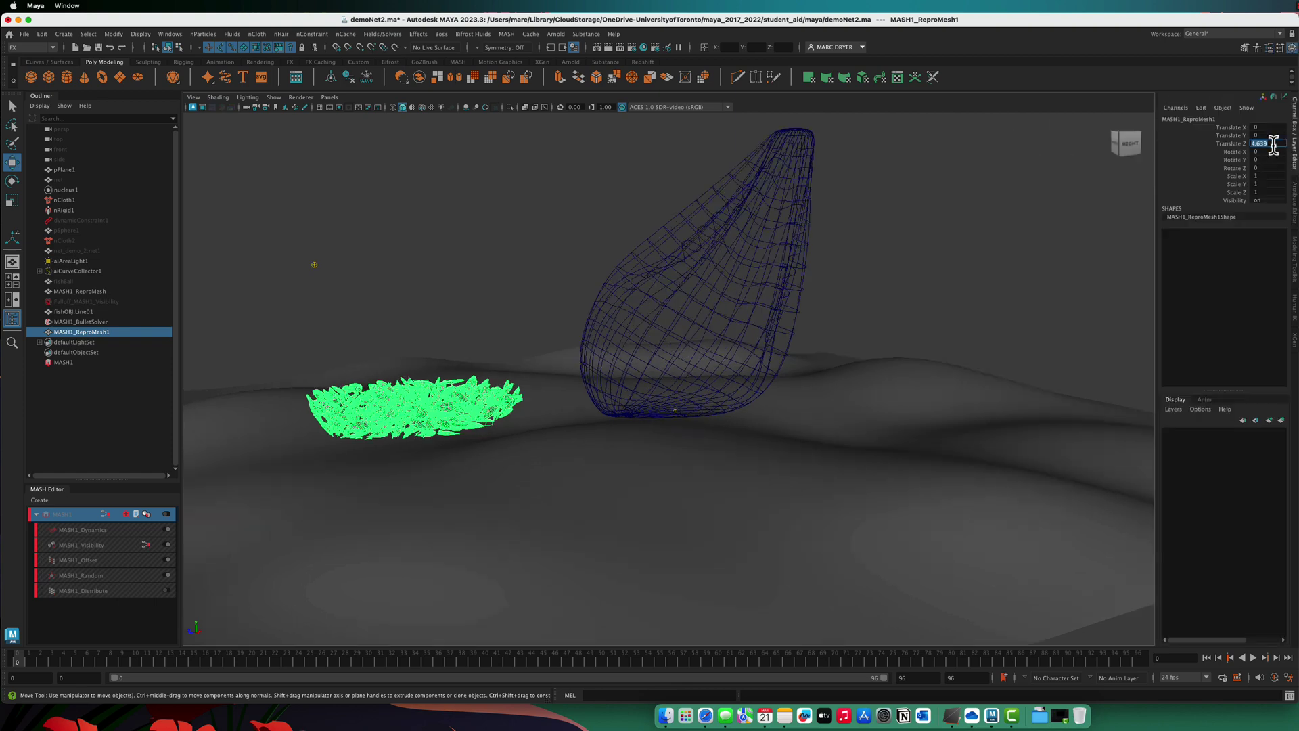
key("Return")
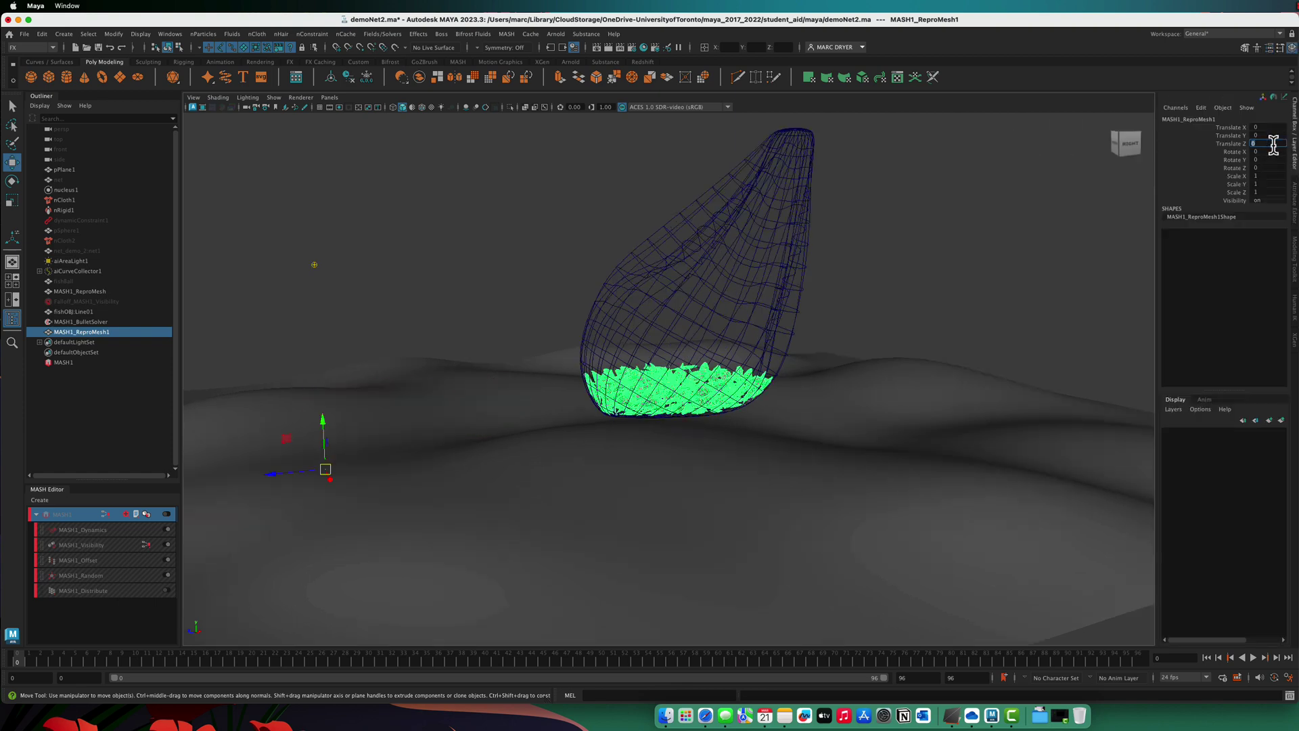
left_click(858, 290)
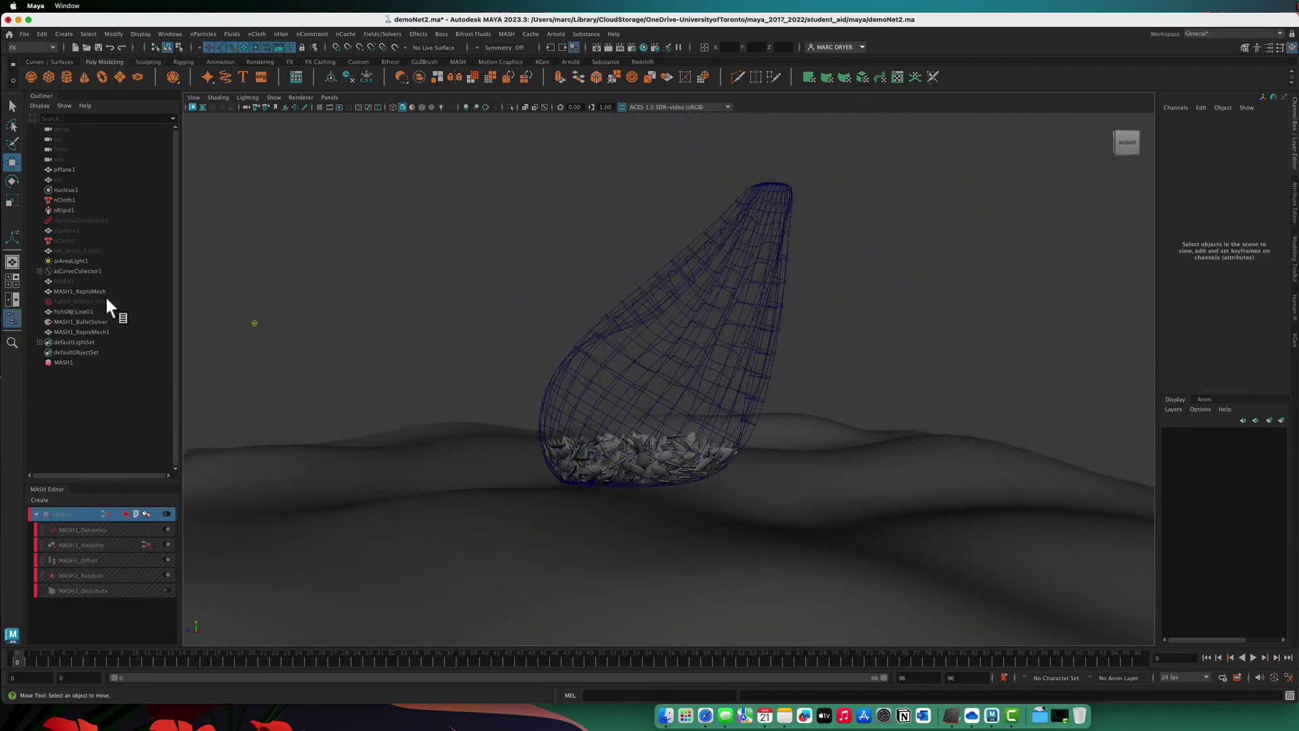
- Delete the duplicated fish mesh MASH1_ReproMesh1
left_click(98, 292)
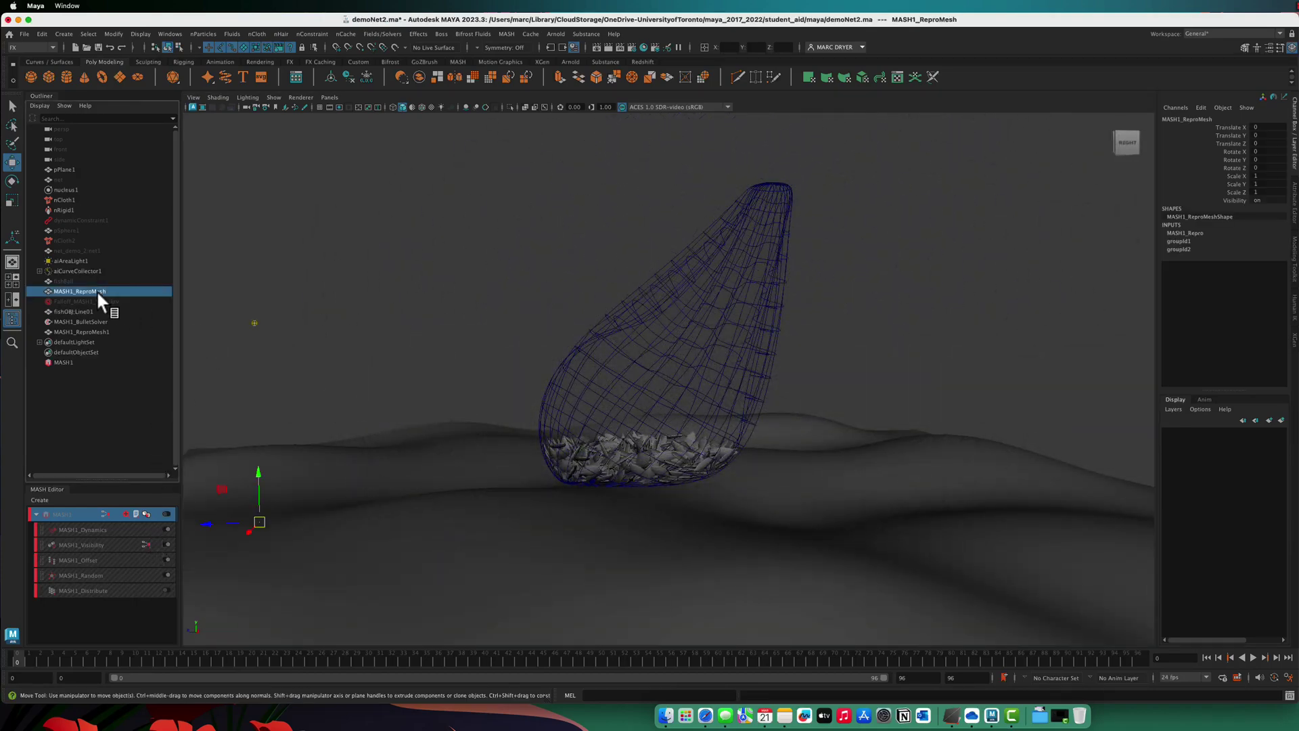
left_click(97, 330)
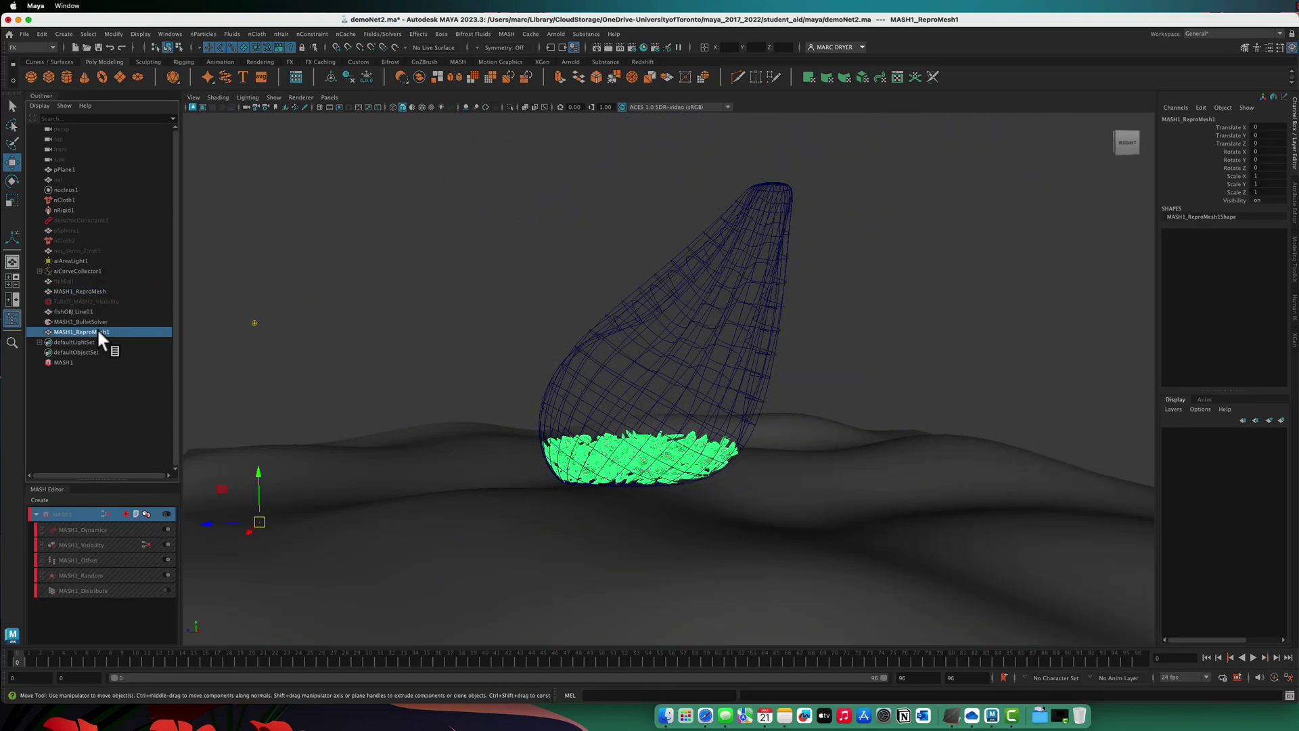
key("Delete")
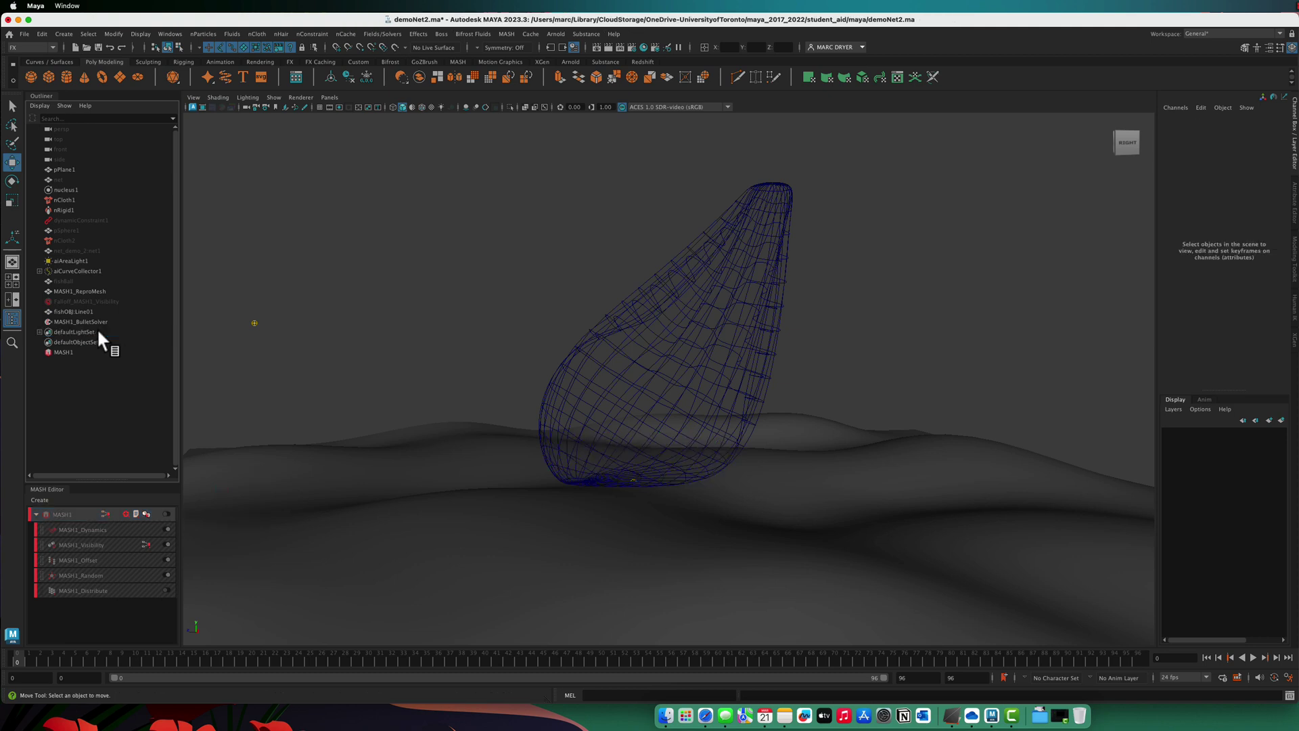
- Enable the MASH1 network again and disable its MASH1_Dynamics node
left_click(166, 513)
left_click(165, 529)
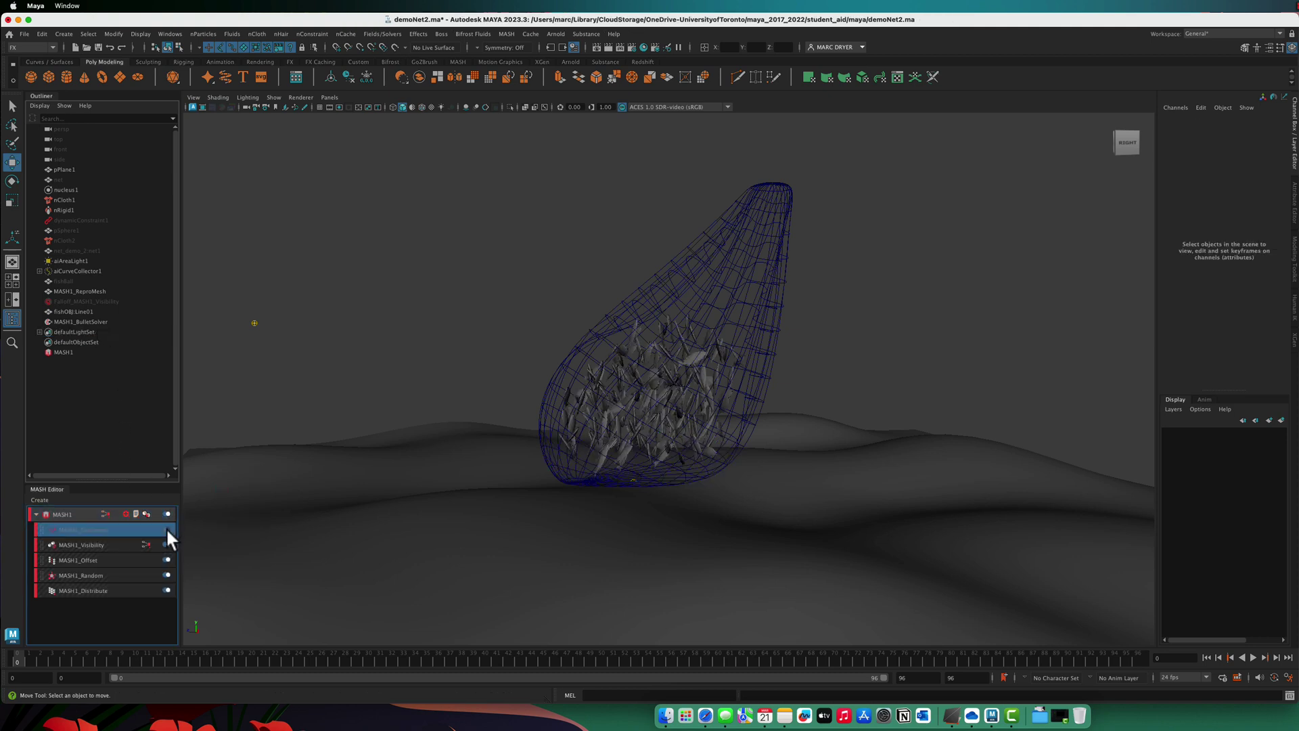
left_click_drag(583, 446, 724, 440, "alt")
right_click_drag(724, 439, 651, 407, "alt")
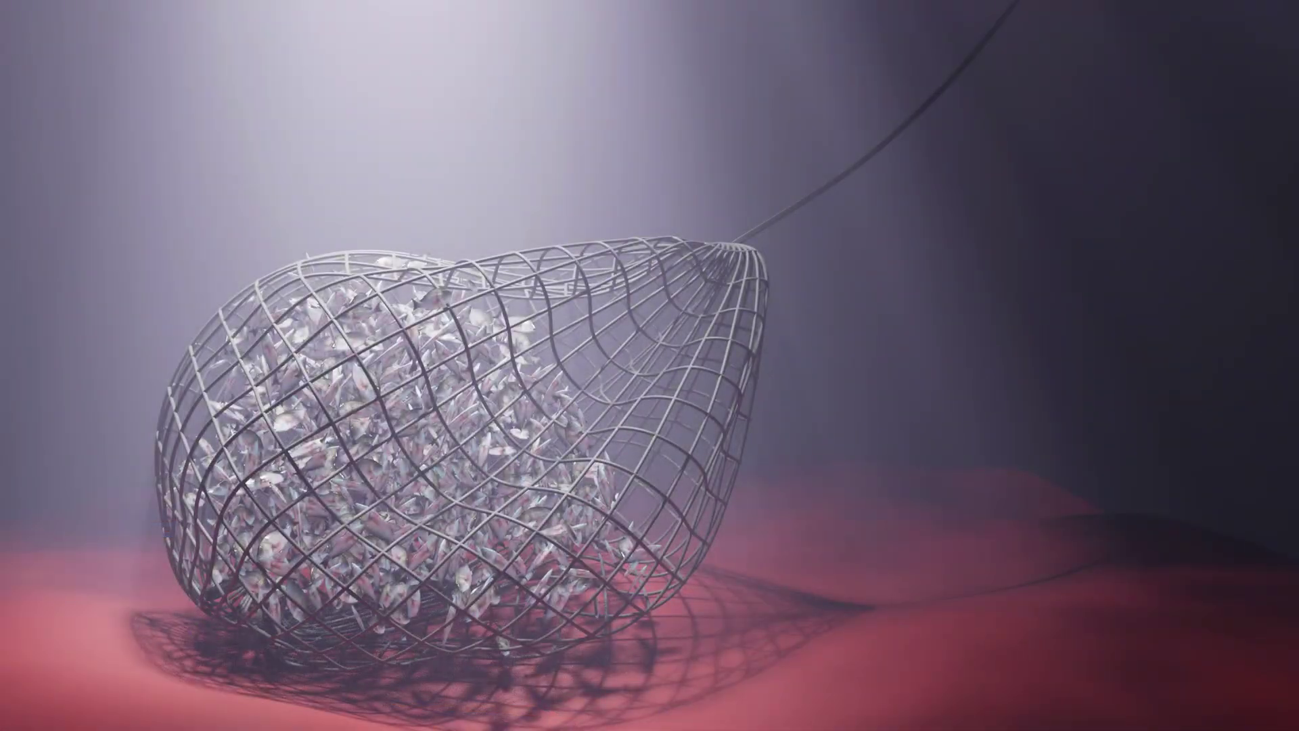